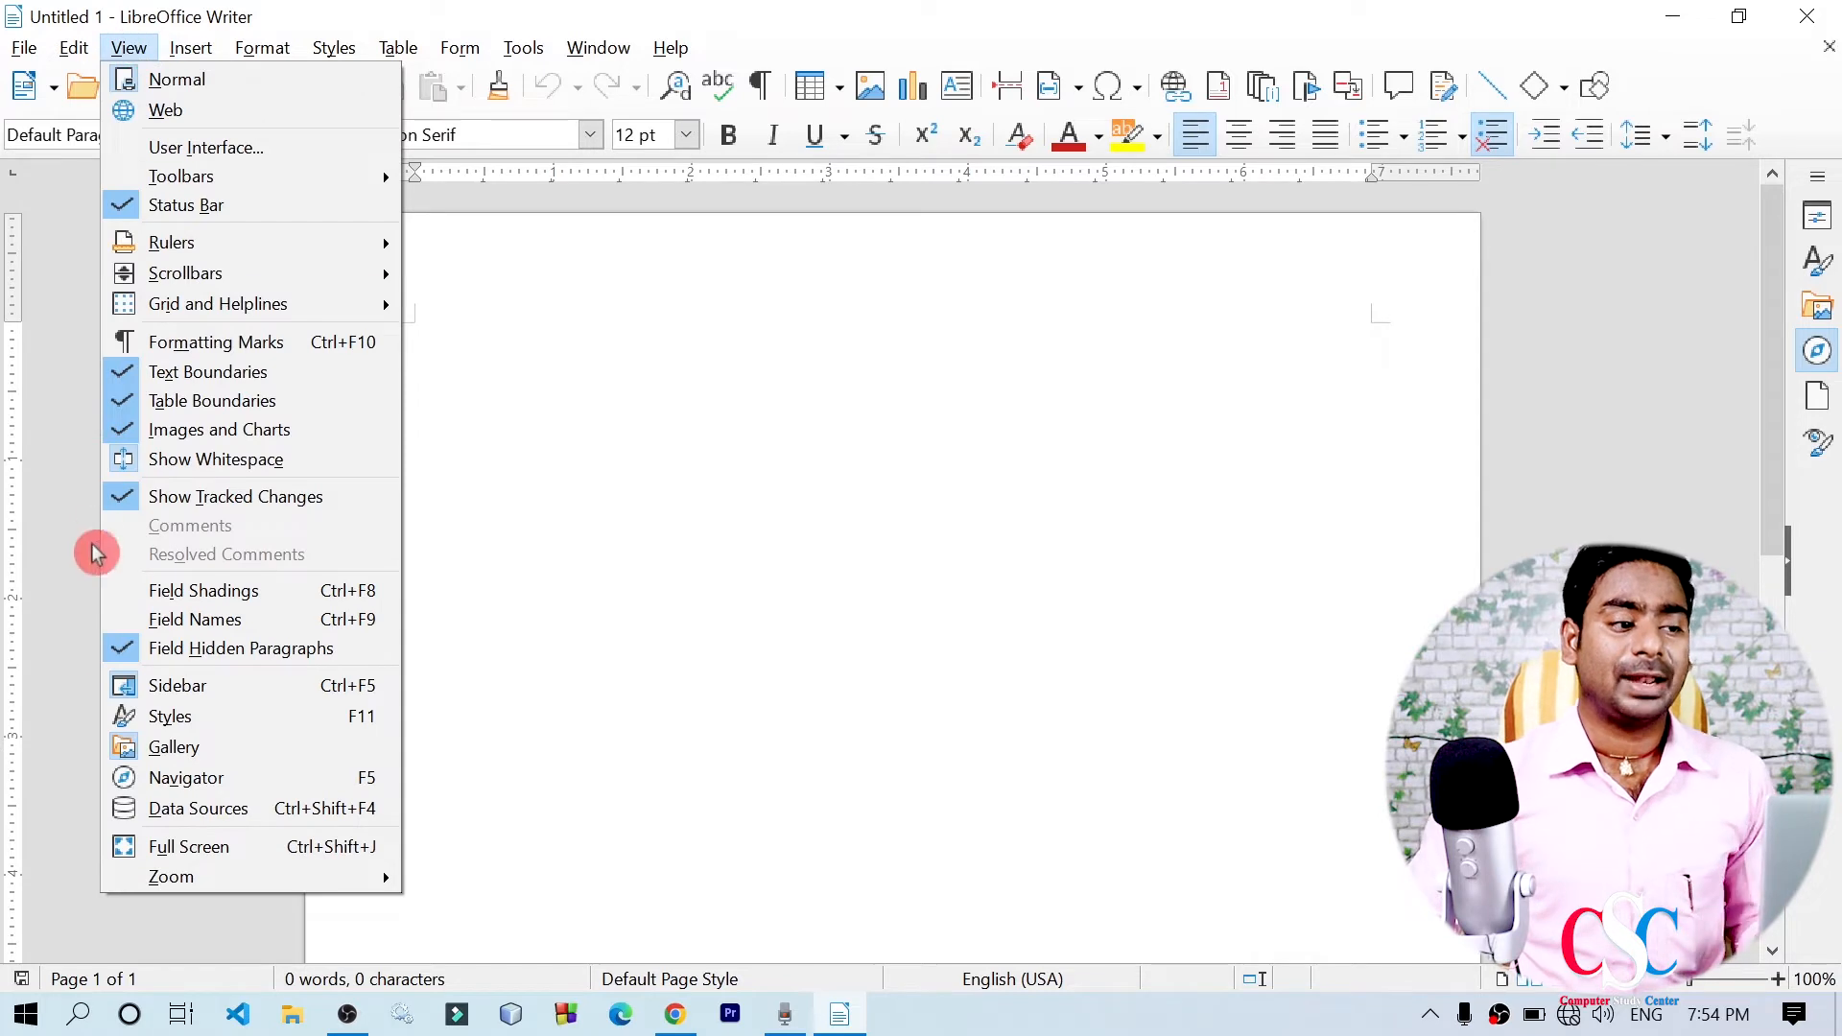
{"action": "mouse_move", "coordinate": [185, 55]}
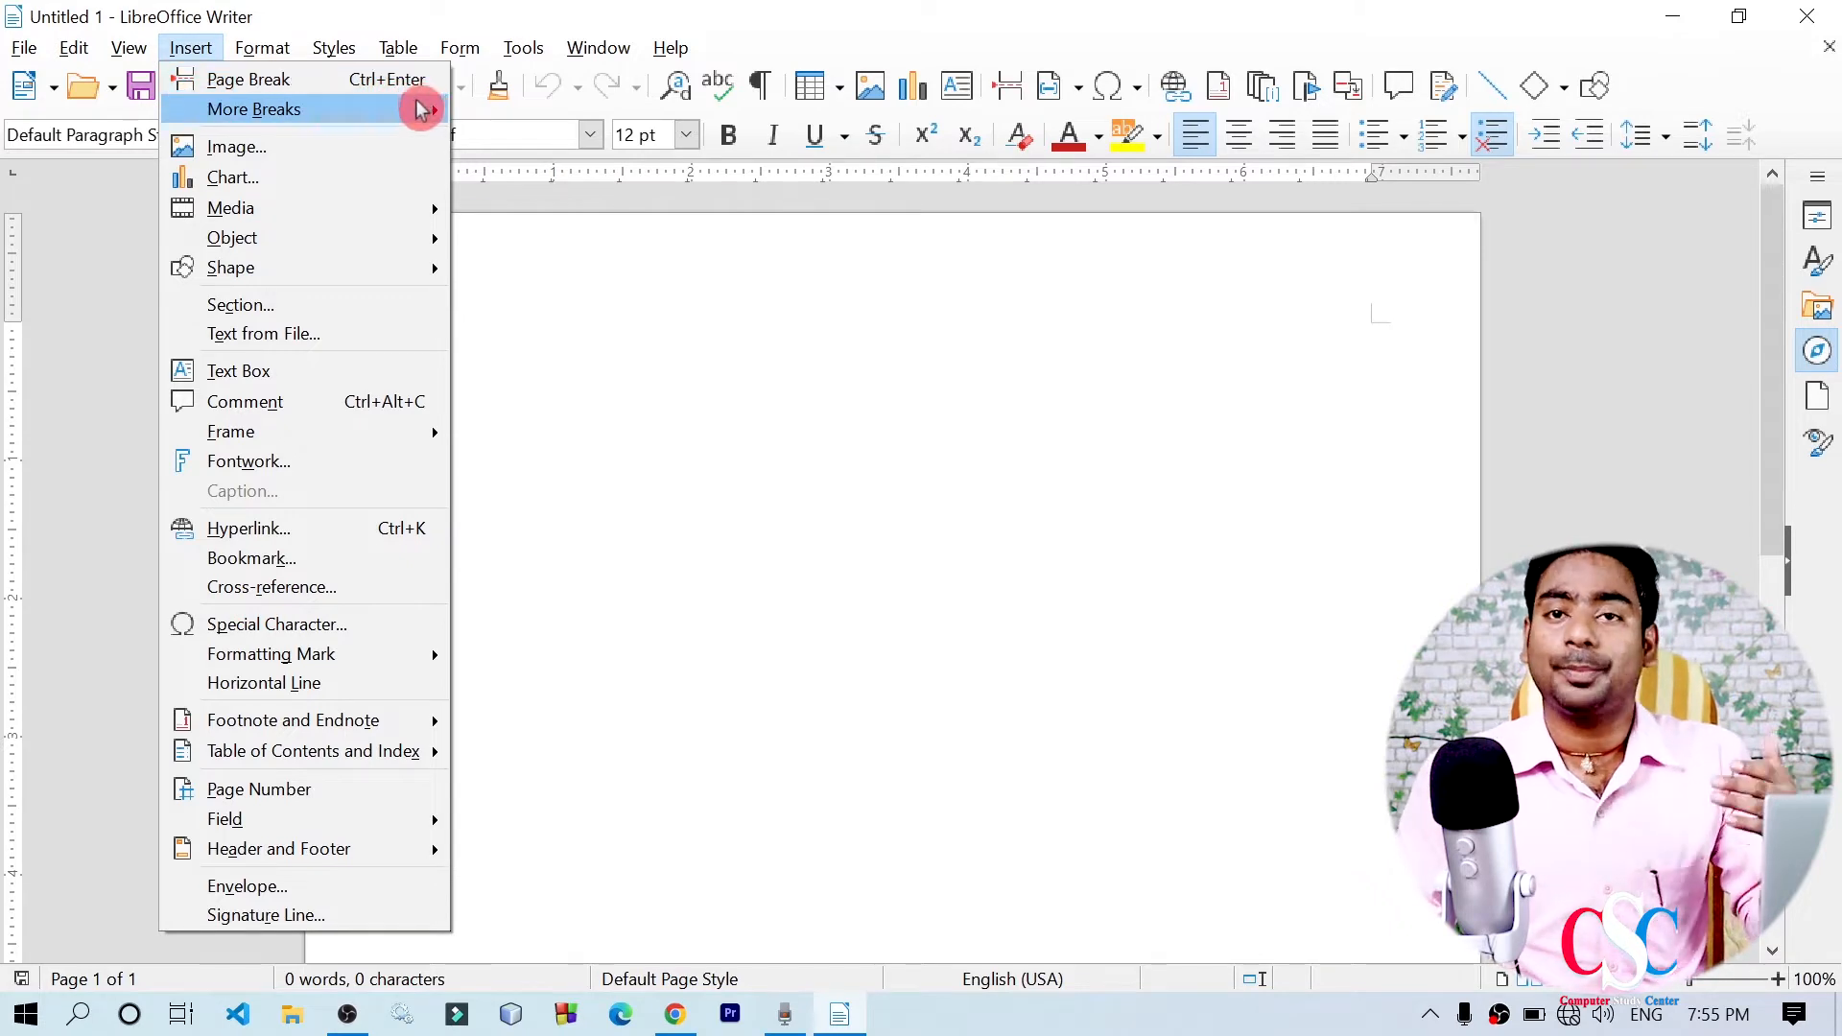
{"action": "mouse_move", "coordinate": [417, 113]}
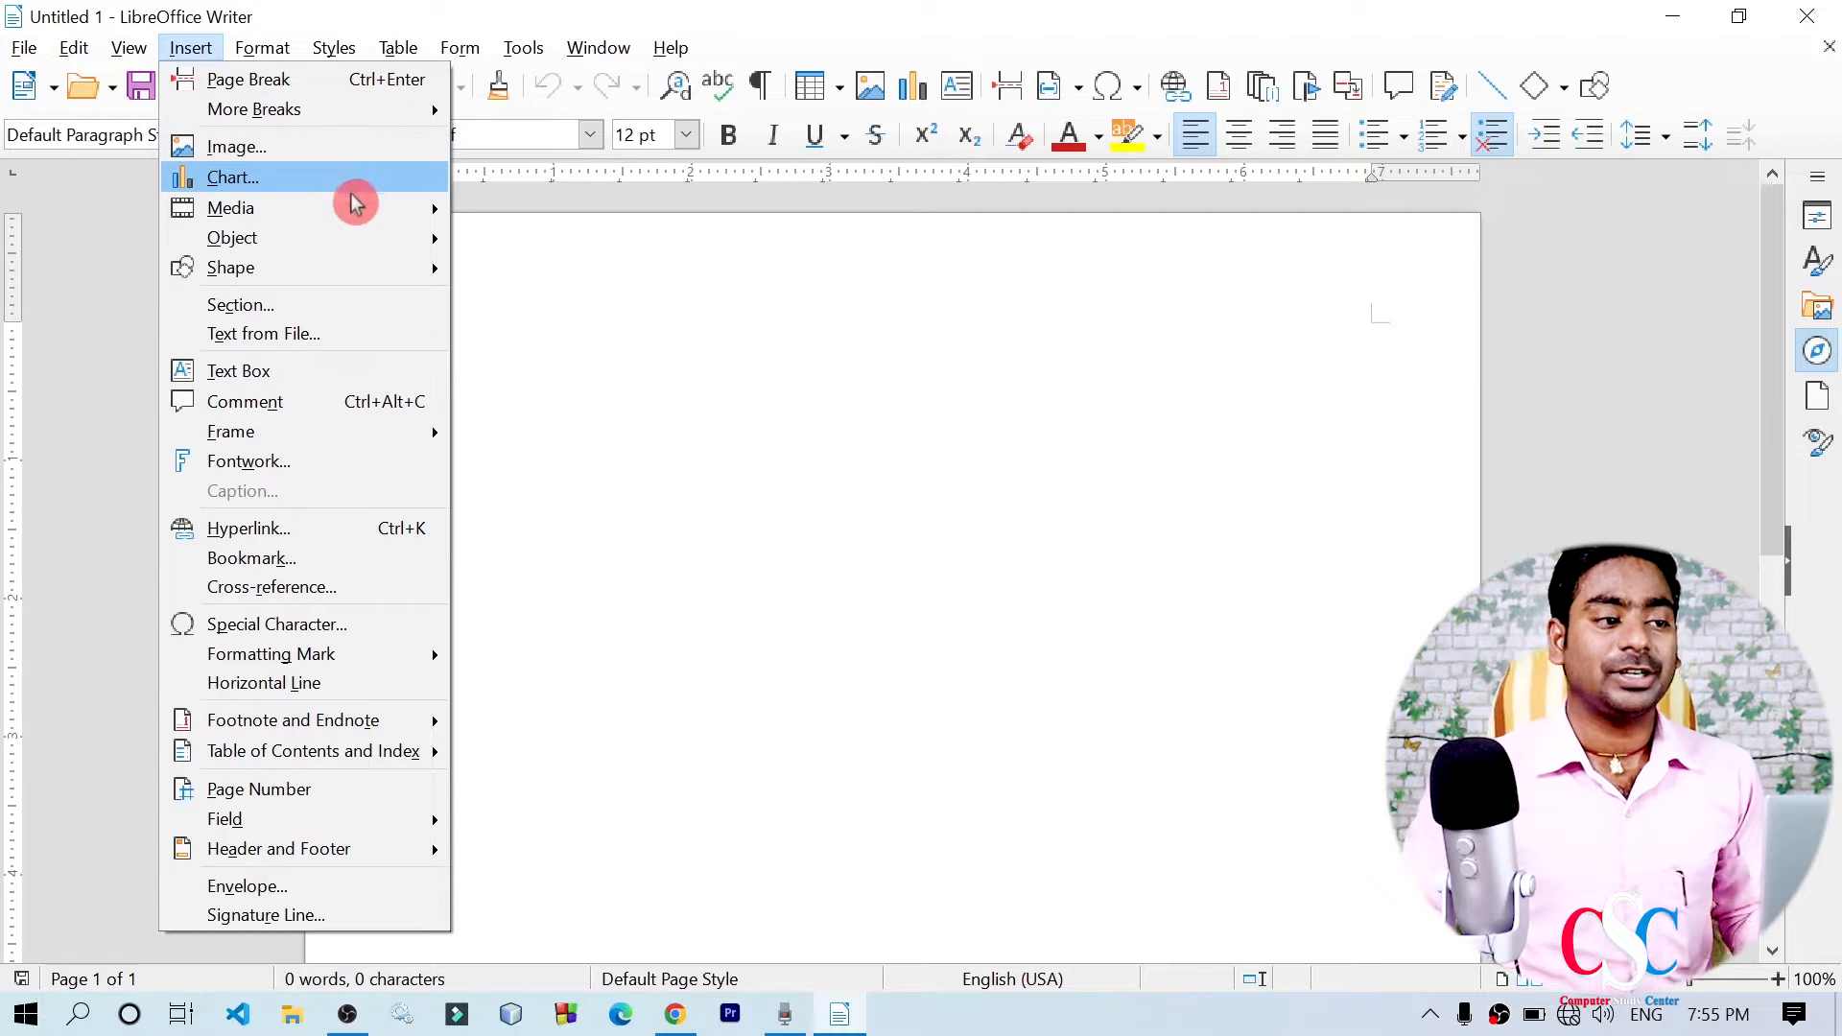
{"action": "mouse_move", "coordinate": [345, 222]}
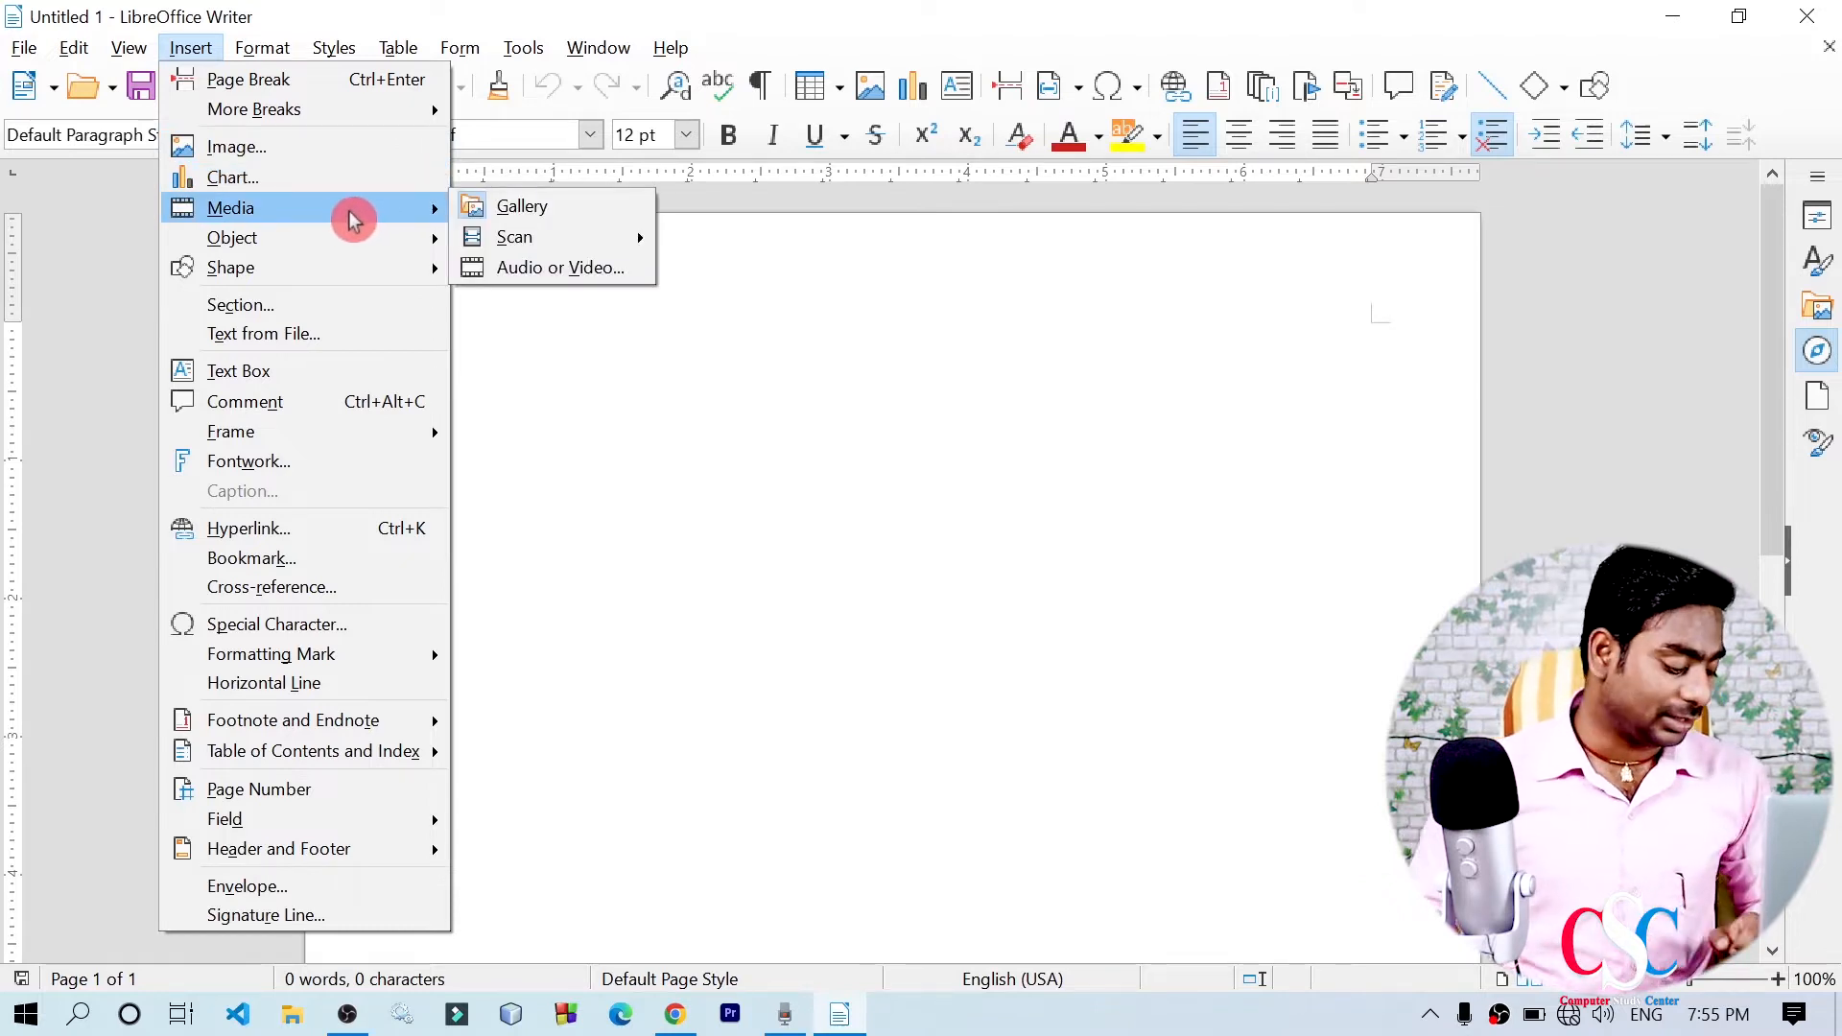
{"action": "key", "text": "super+plus"}
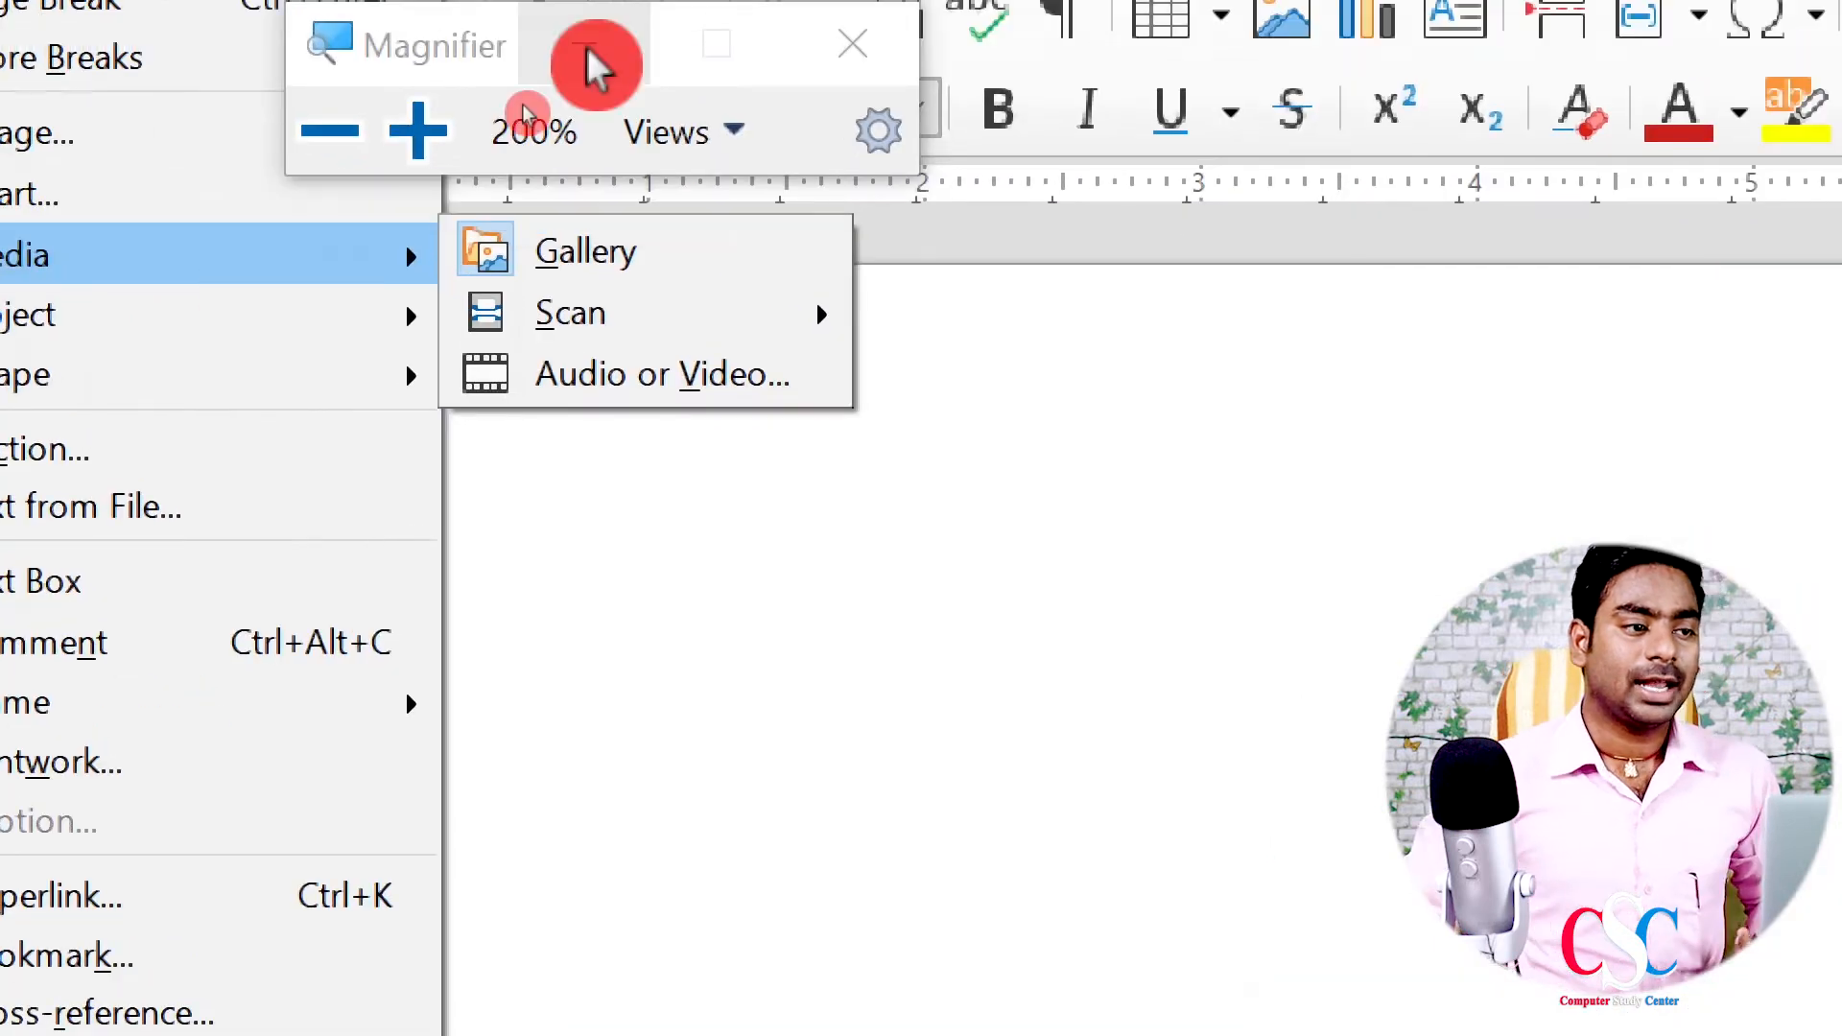
{"action": "left_click", "coordinate": [589, 56]}
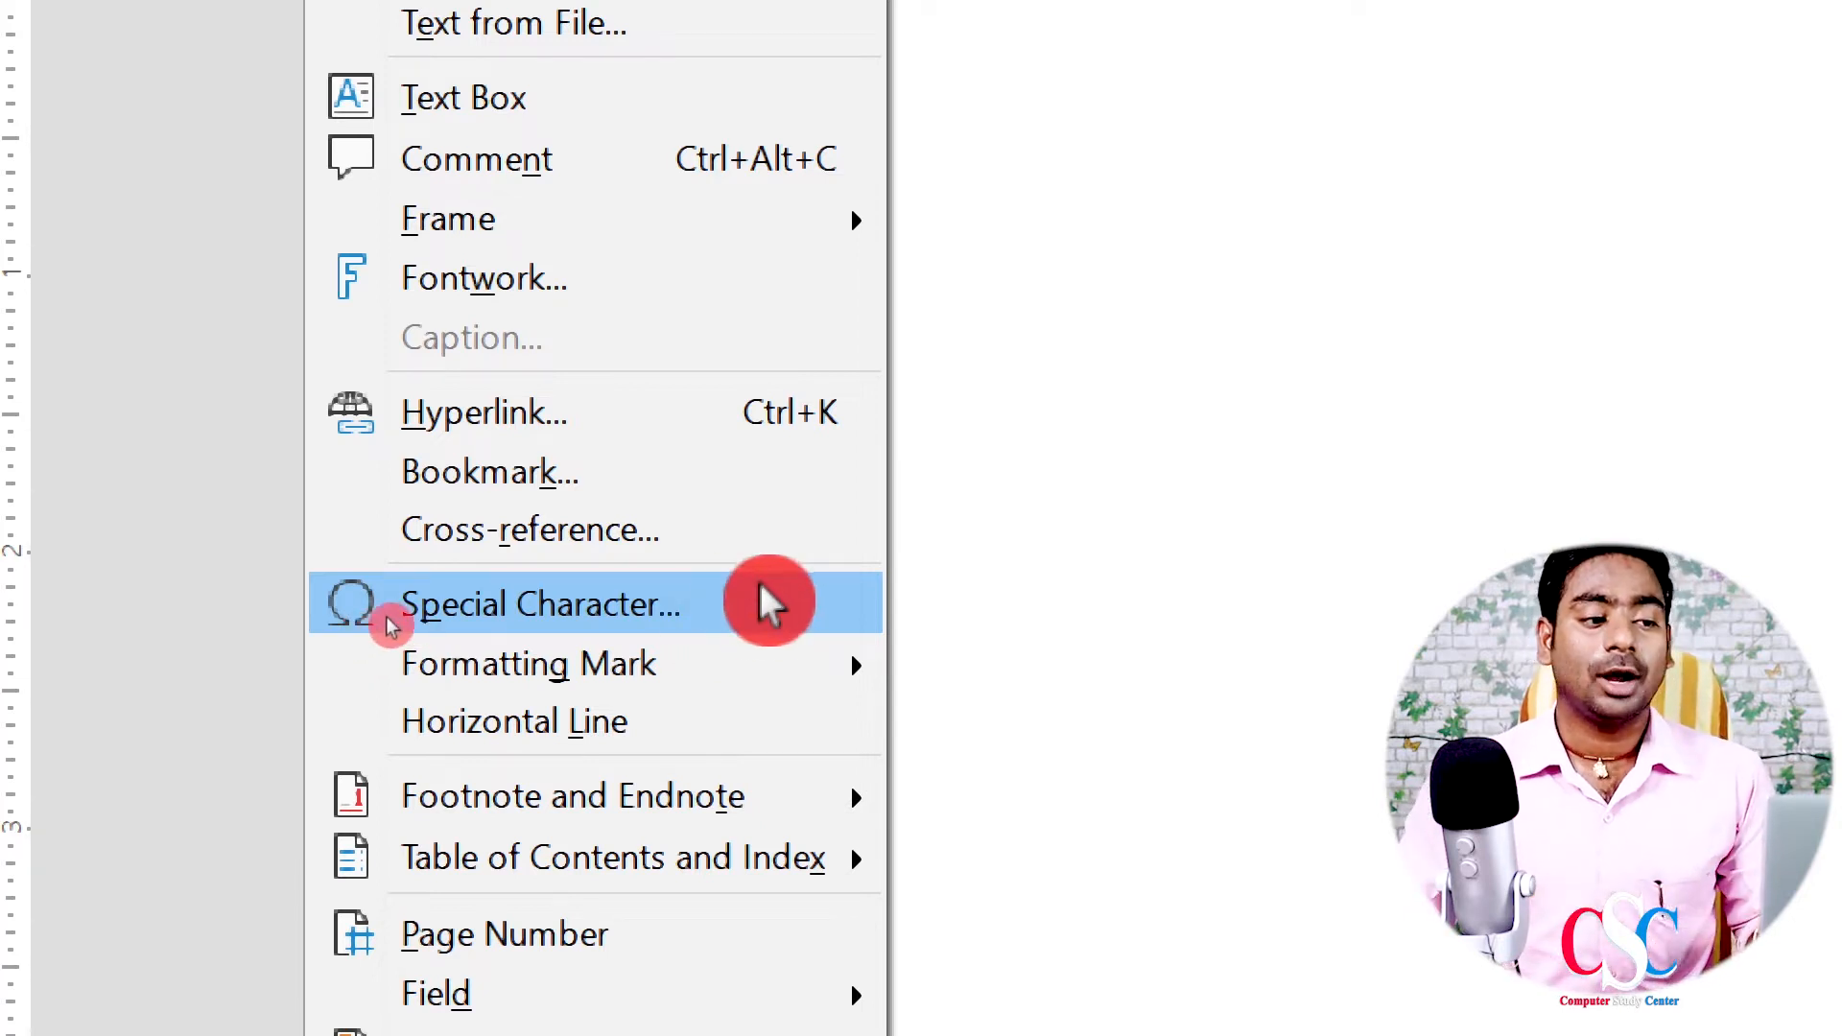
{"action": "mouse_move", "coordinate": [717, 662]}
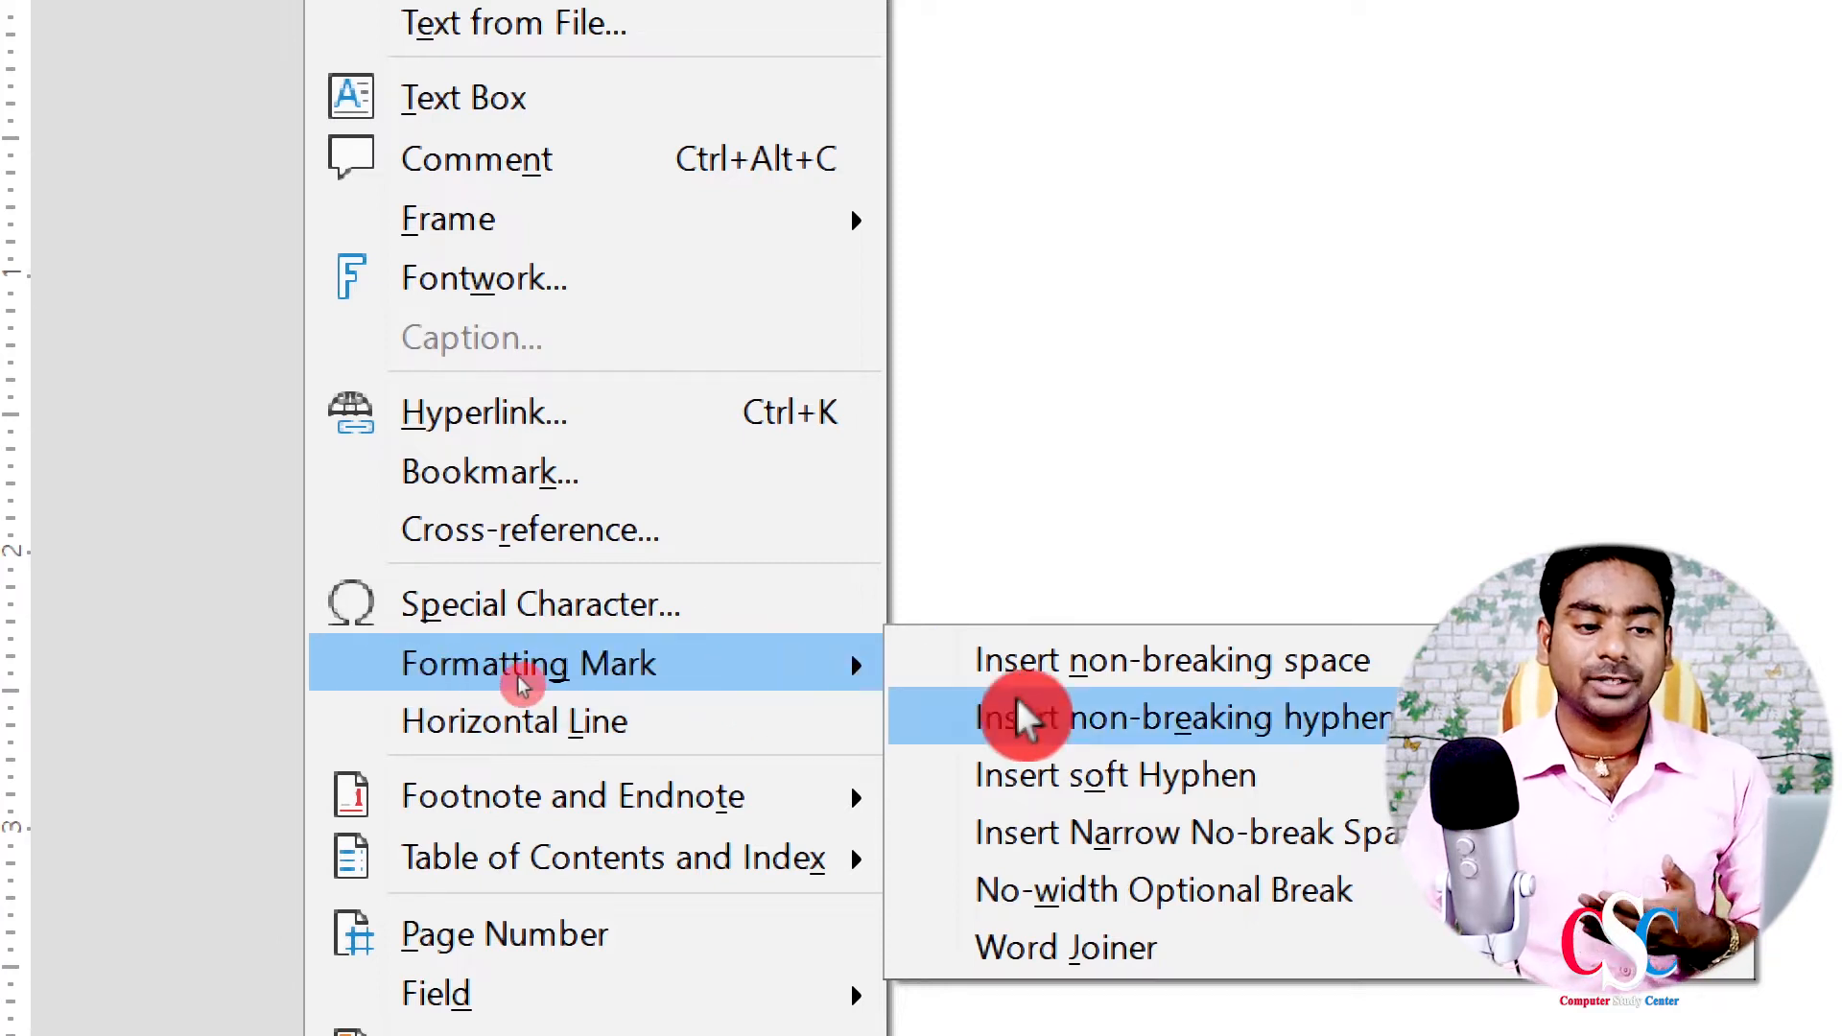
{"action": "key", "text": "Down"}
{"action": "key", "text": "Down"}
{"action": "key", "text": "Down"}
{"action": "key", "text": "Up"}
{"action": "key", "text": "Up"}
{"action": "key", "text": "Up"}
{"action": "key", "text": "Up"}
{"action": "key", "text": "Down"}
{"action": "key", "text": "Down"}
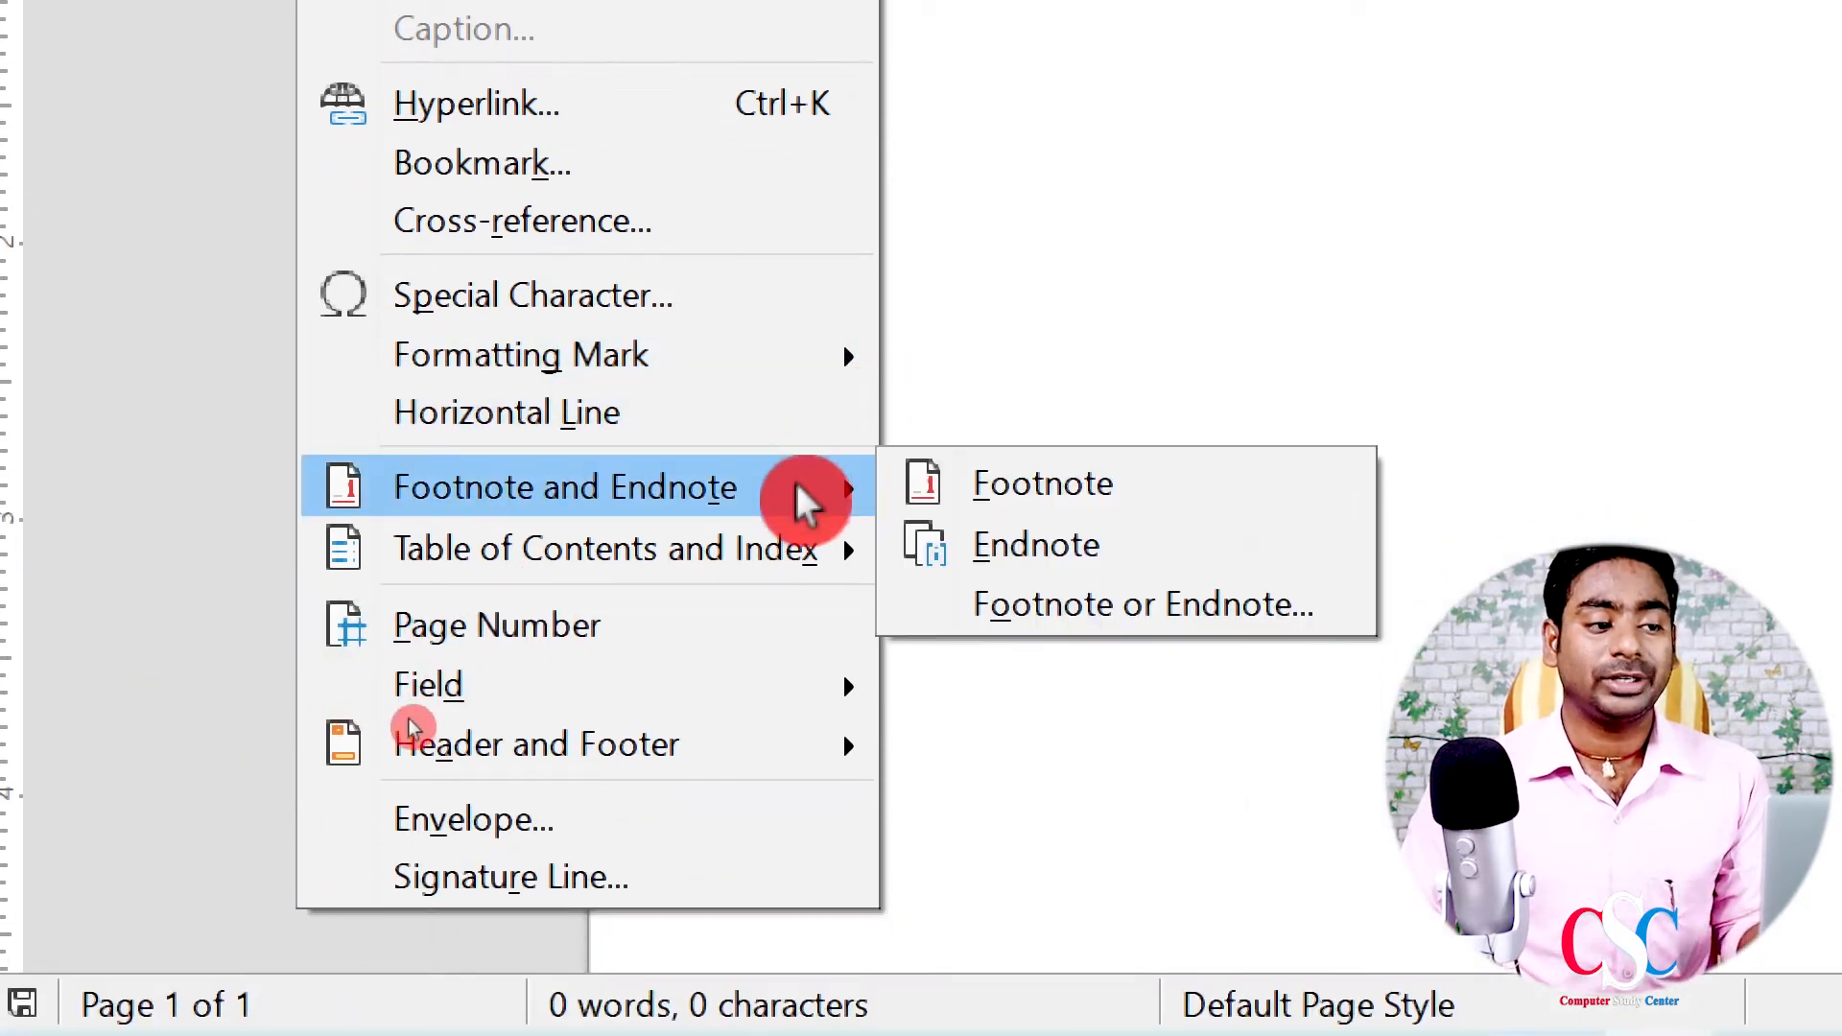
{"action": "mouse_move", "coordinate": [773, 566]}
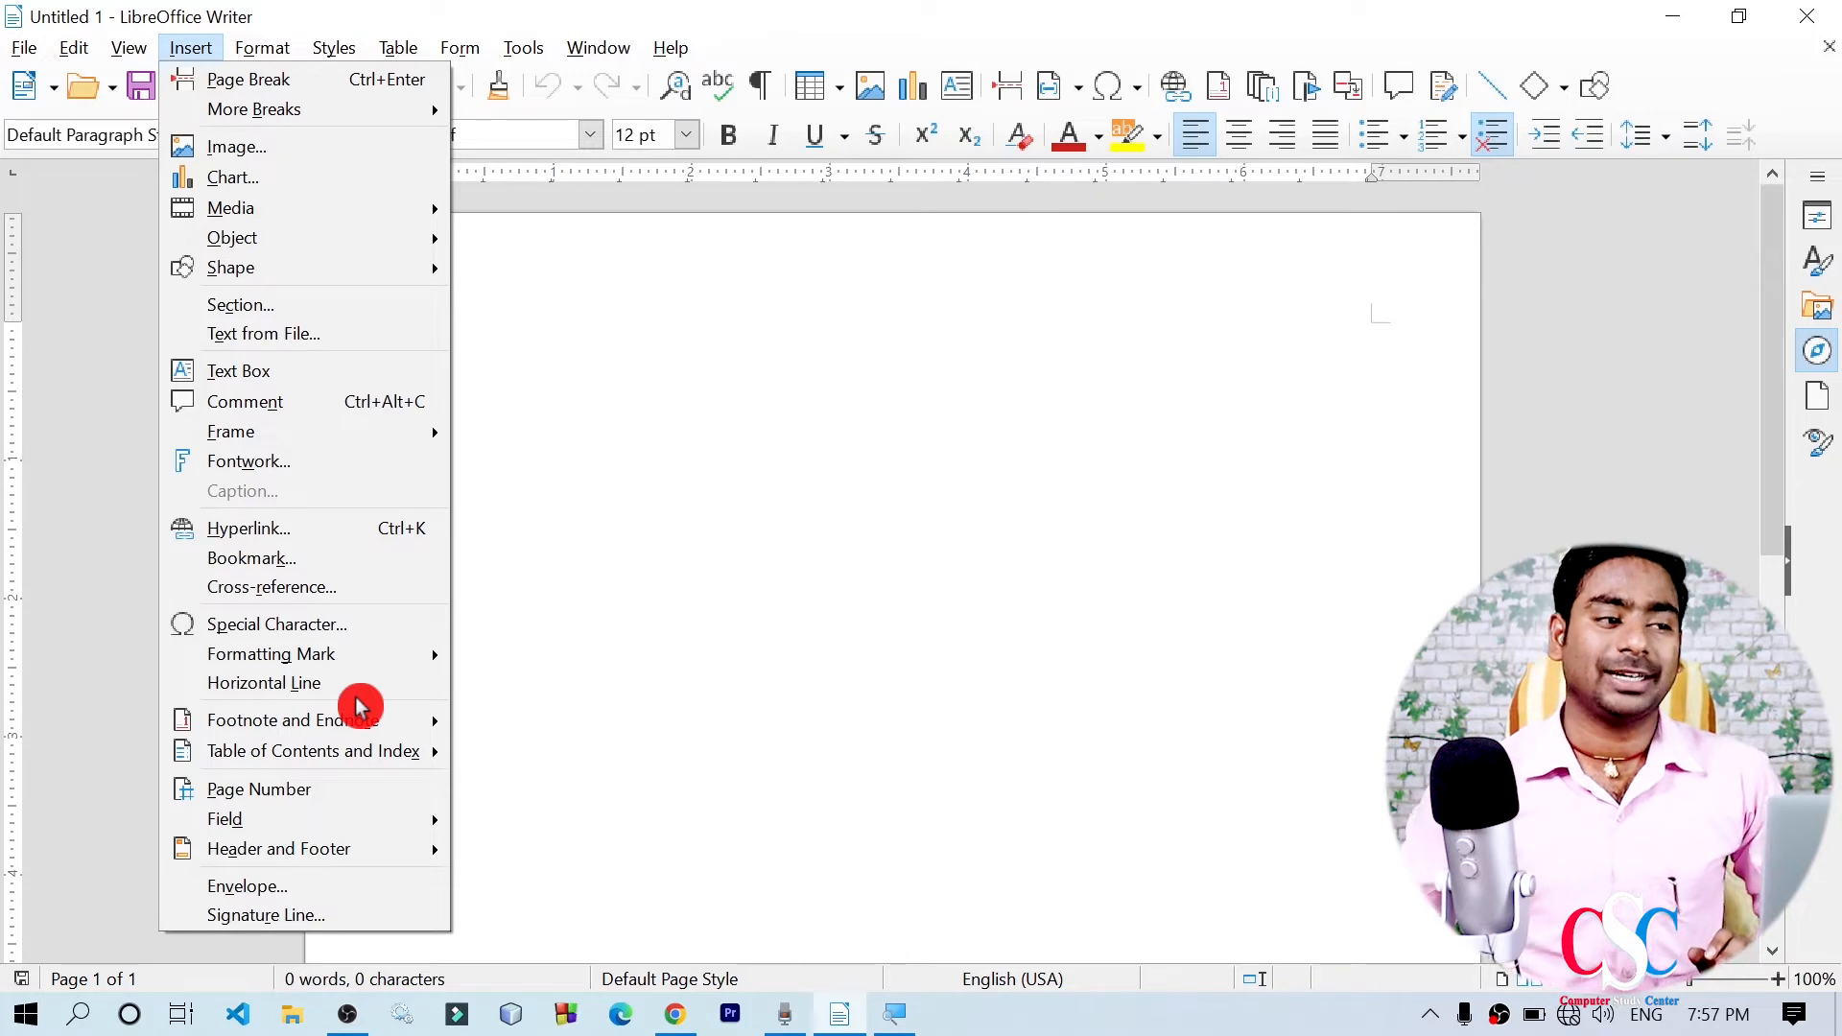
{"action": "mouse_move", "coordinate": [406, 222]}
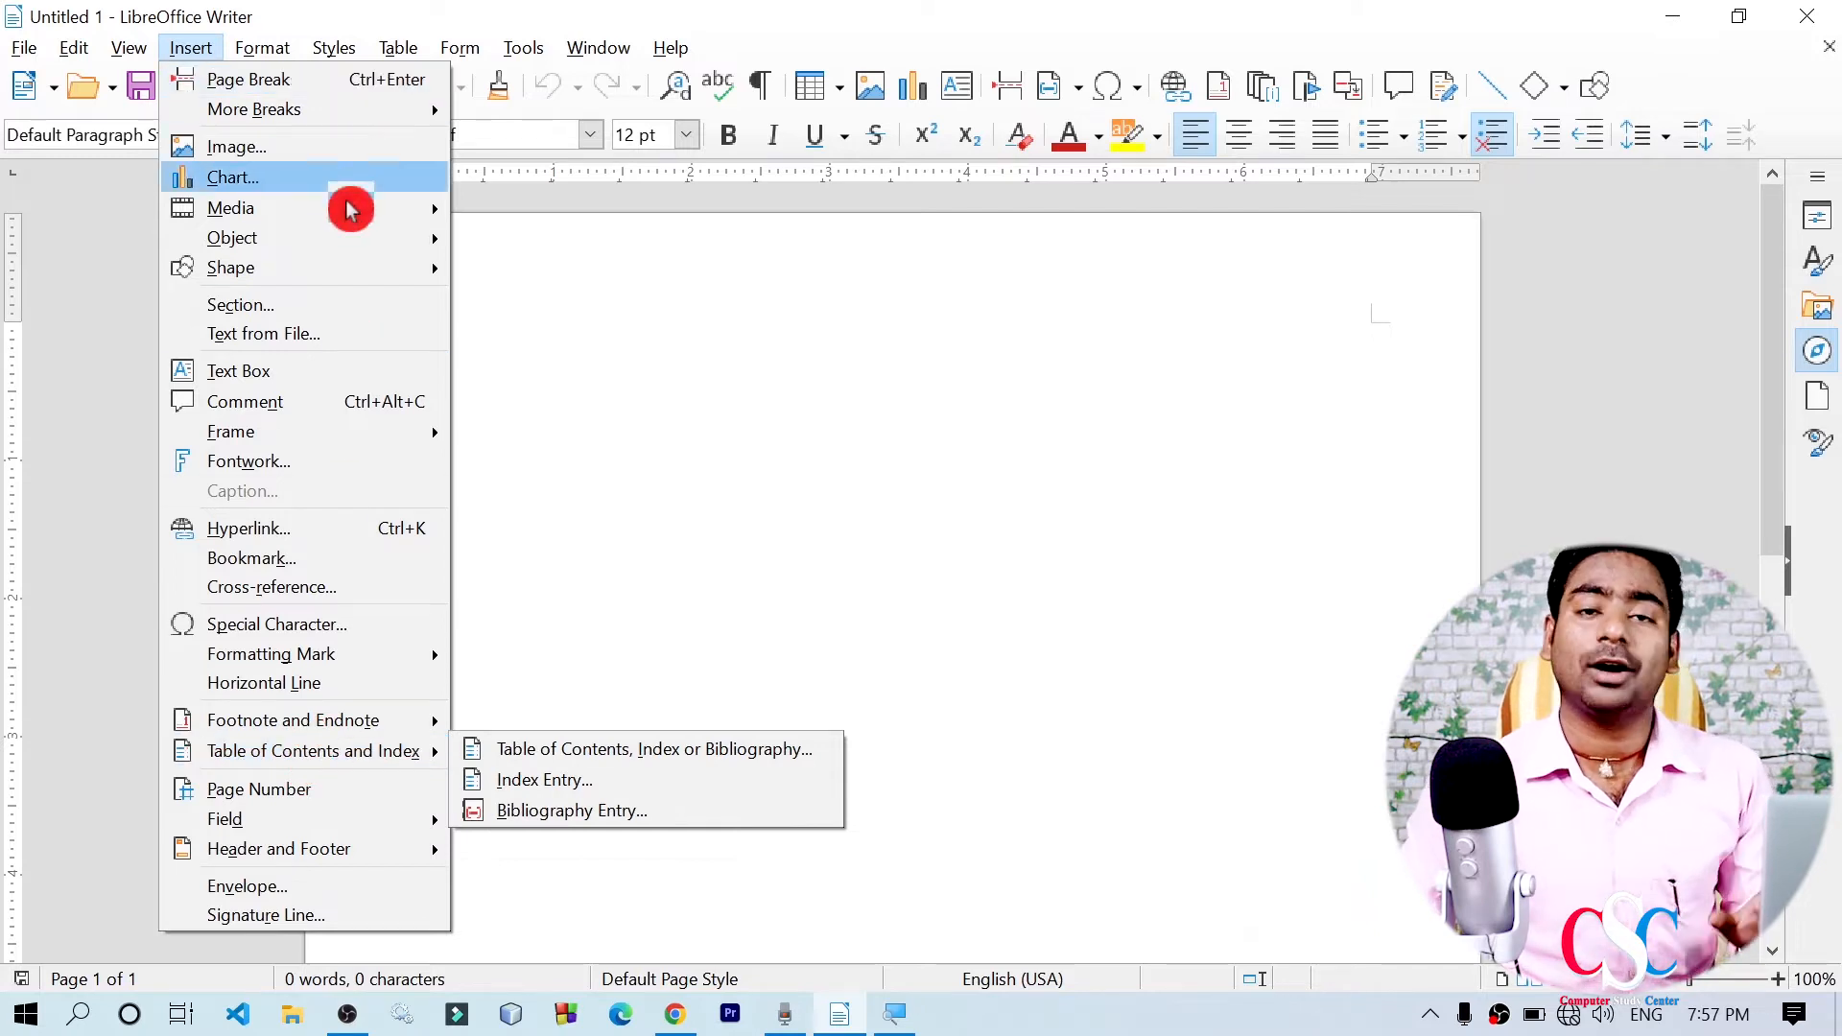
{"action": "mouse_move", "coordinate": [338, 265]}
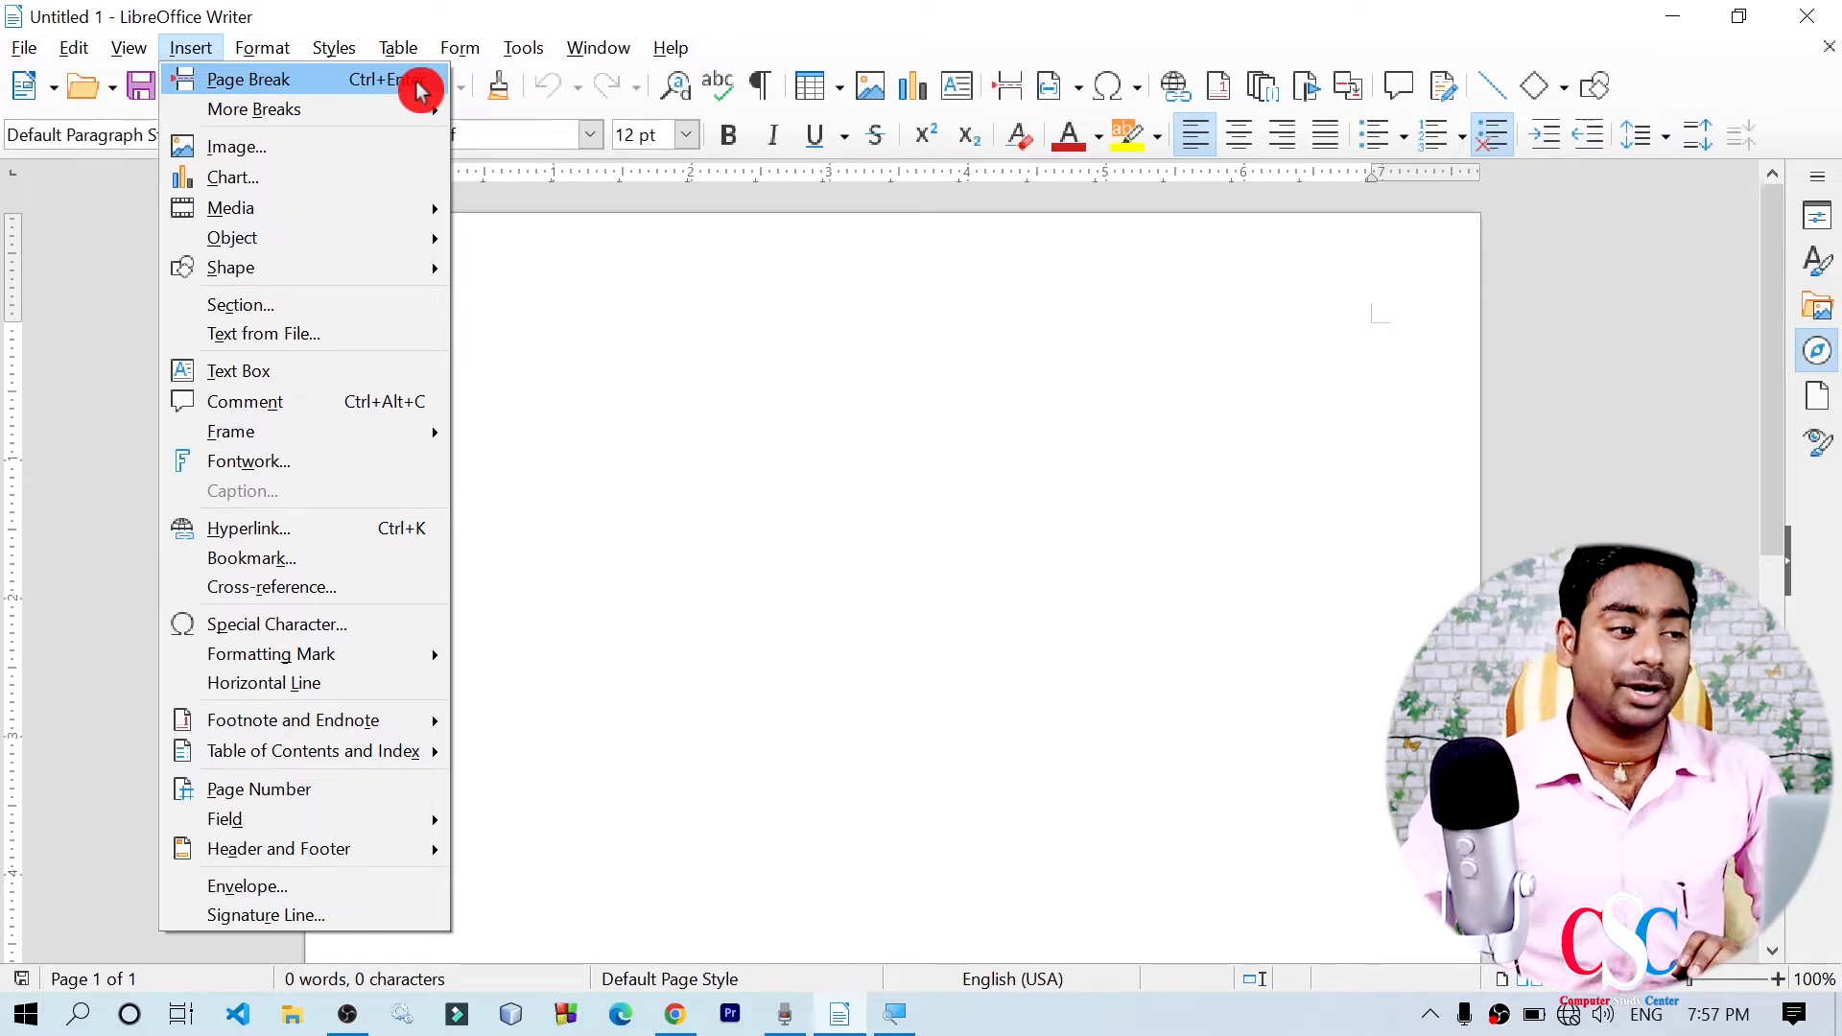
Fill the blank page with dummy text from the "dt" AutoText shortcut and justify the whole paragraph
{"action": "left_click", "coordinate": [616, 399]}
{"action": "type", "text": "dt"}
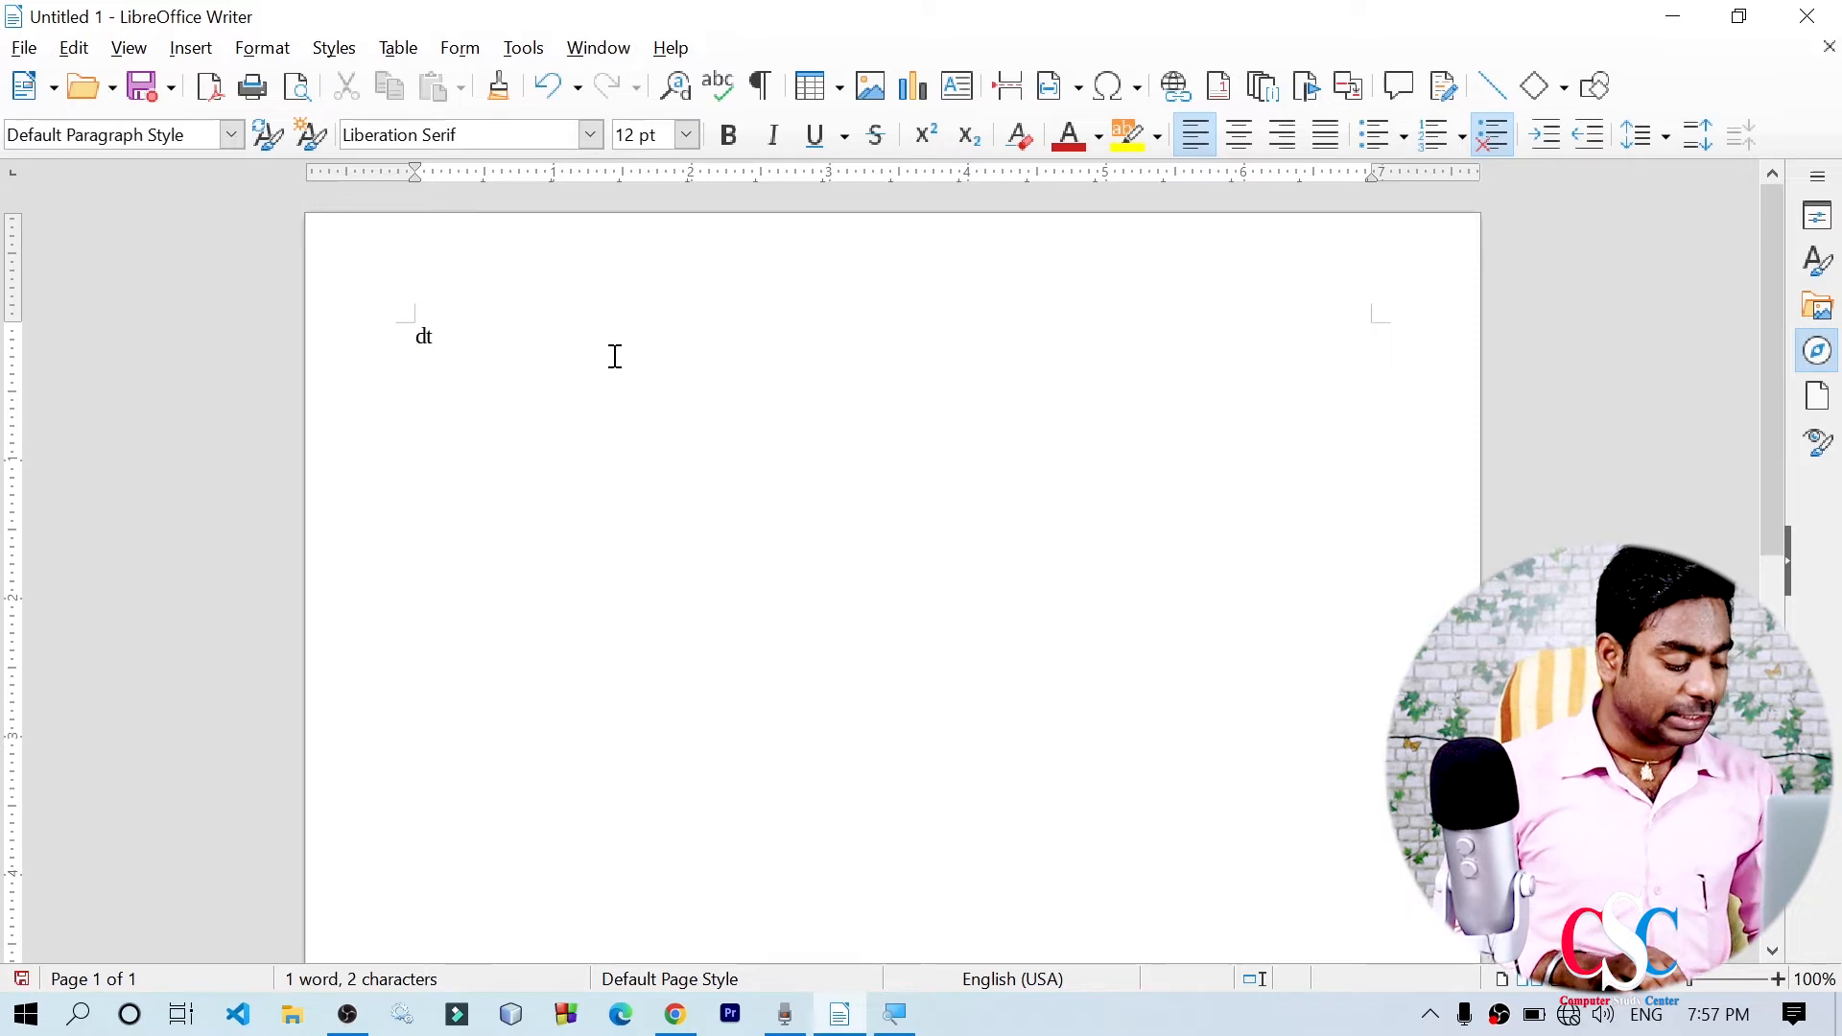
{"action": "key", "text": "F3"}
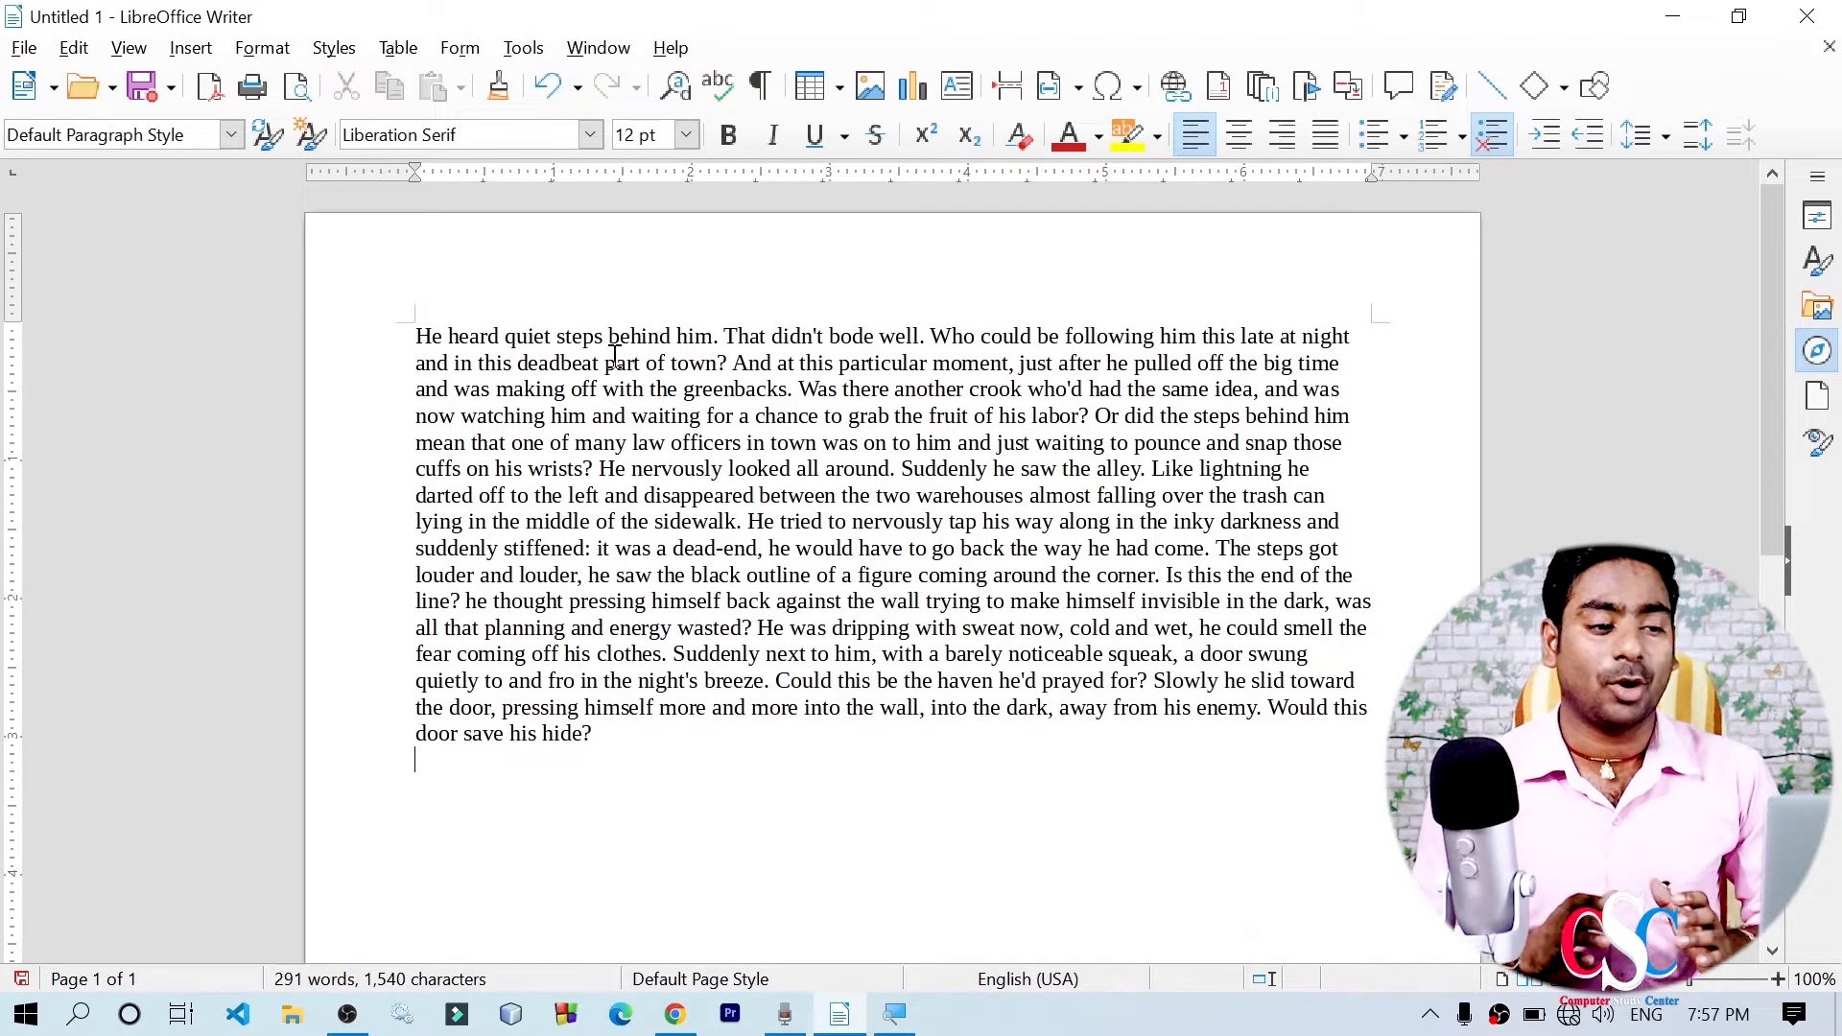
{"action": "key", "text": "ctrl+a"}
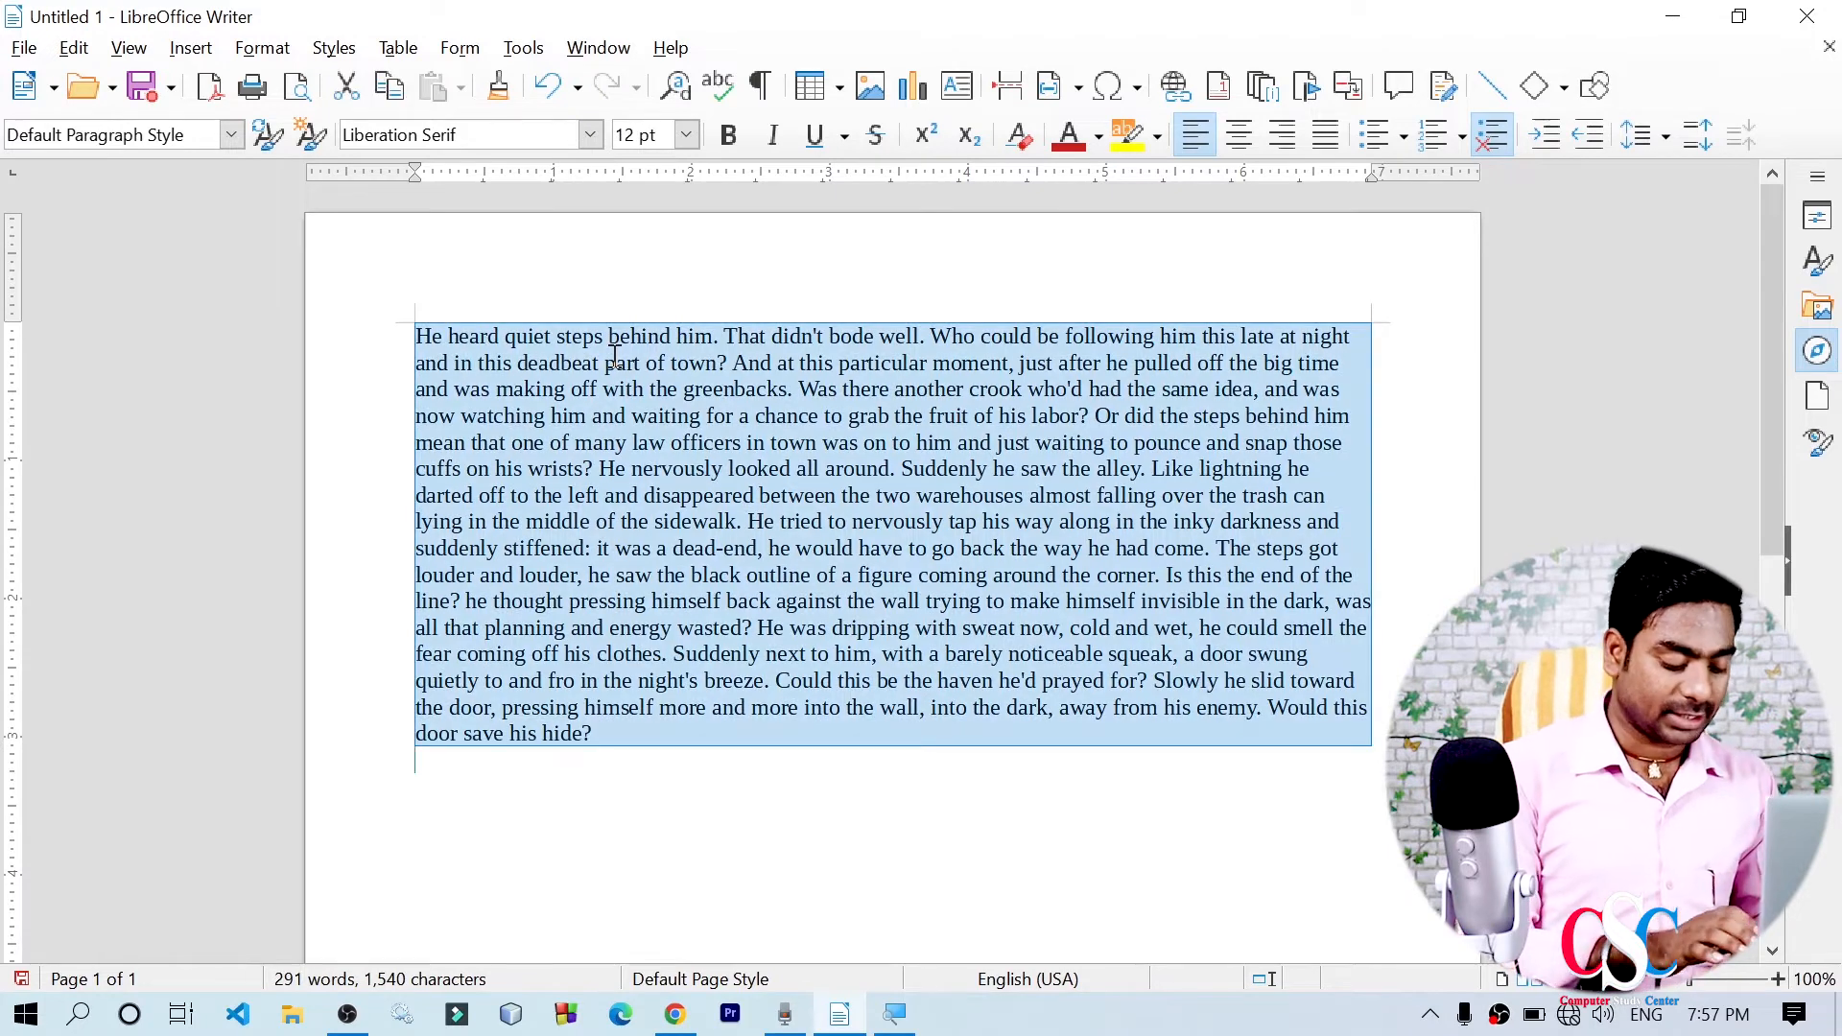
{"action": "key", "text": "ctrl+j"}
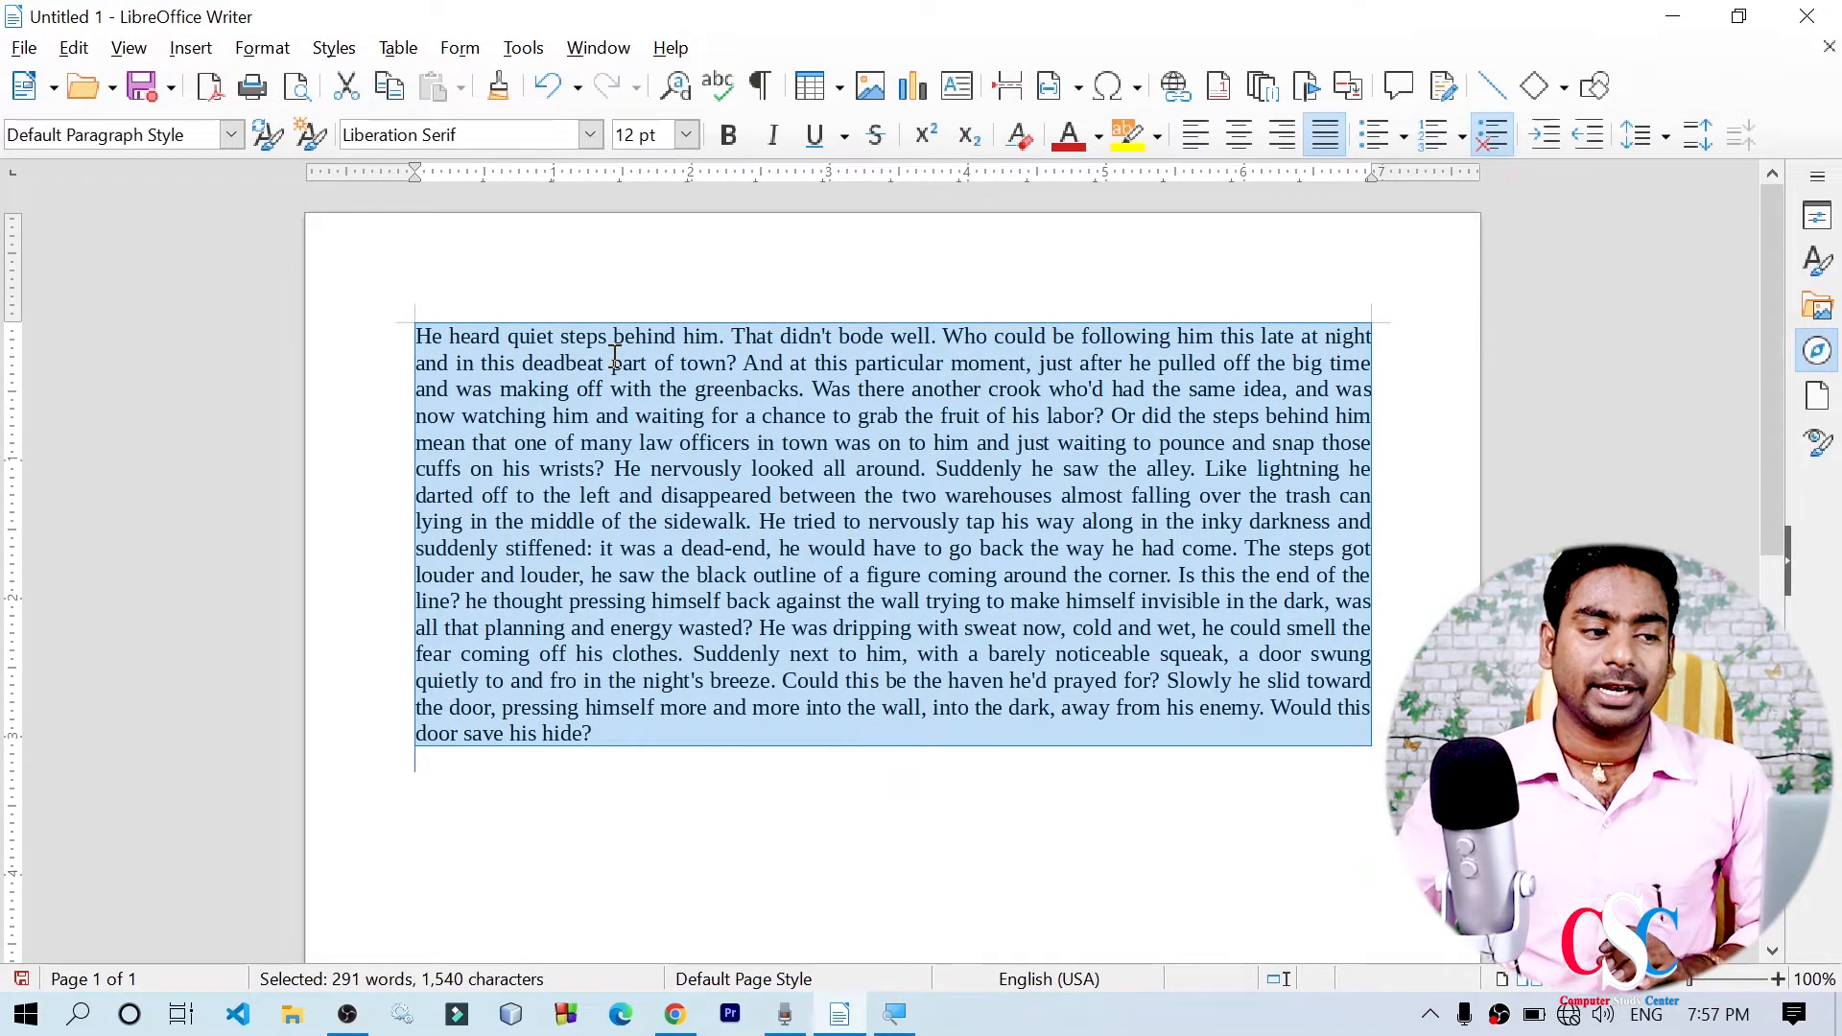
{"action": "left_click", "coordinate": [633, 692]}
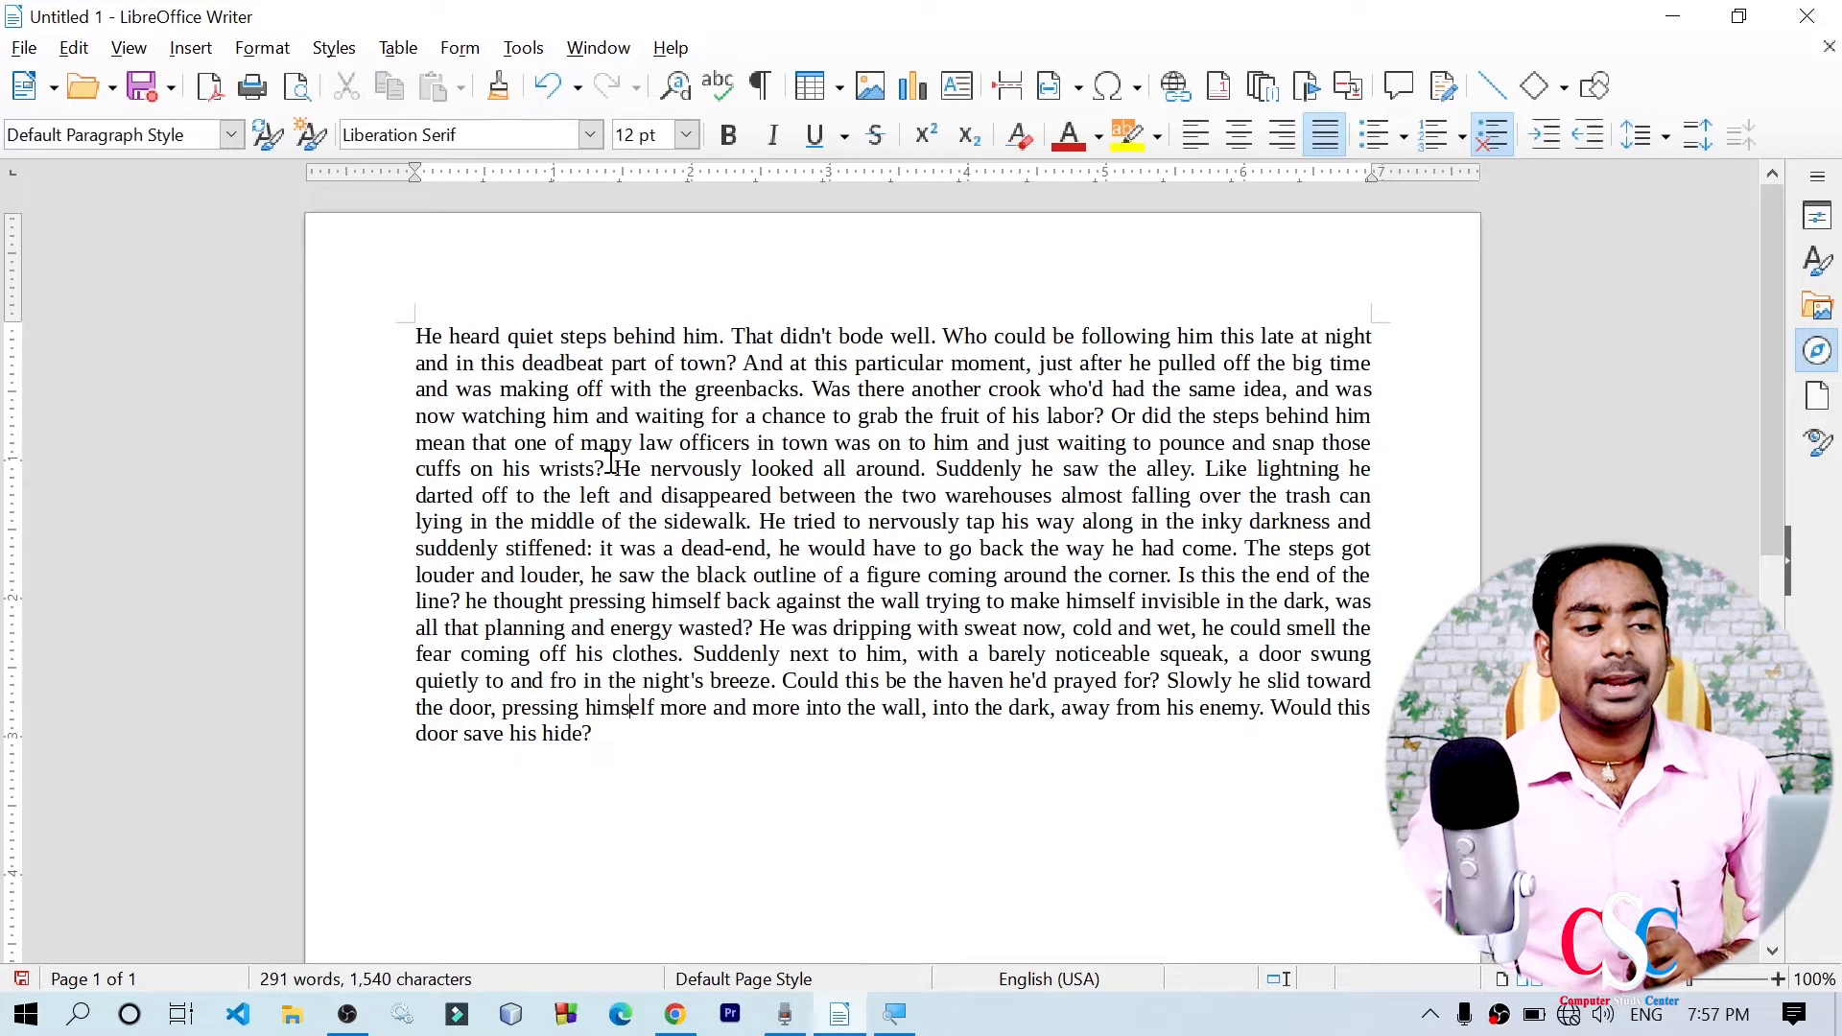
Insert a page break before "He nervously looked all around", view both pages, and undo the break
{"action": "left_click_drag", "start_coordinate": [608, 468], "coordinate": [641, 495]}
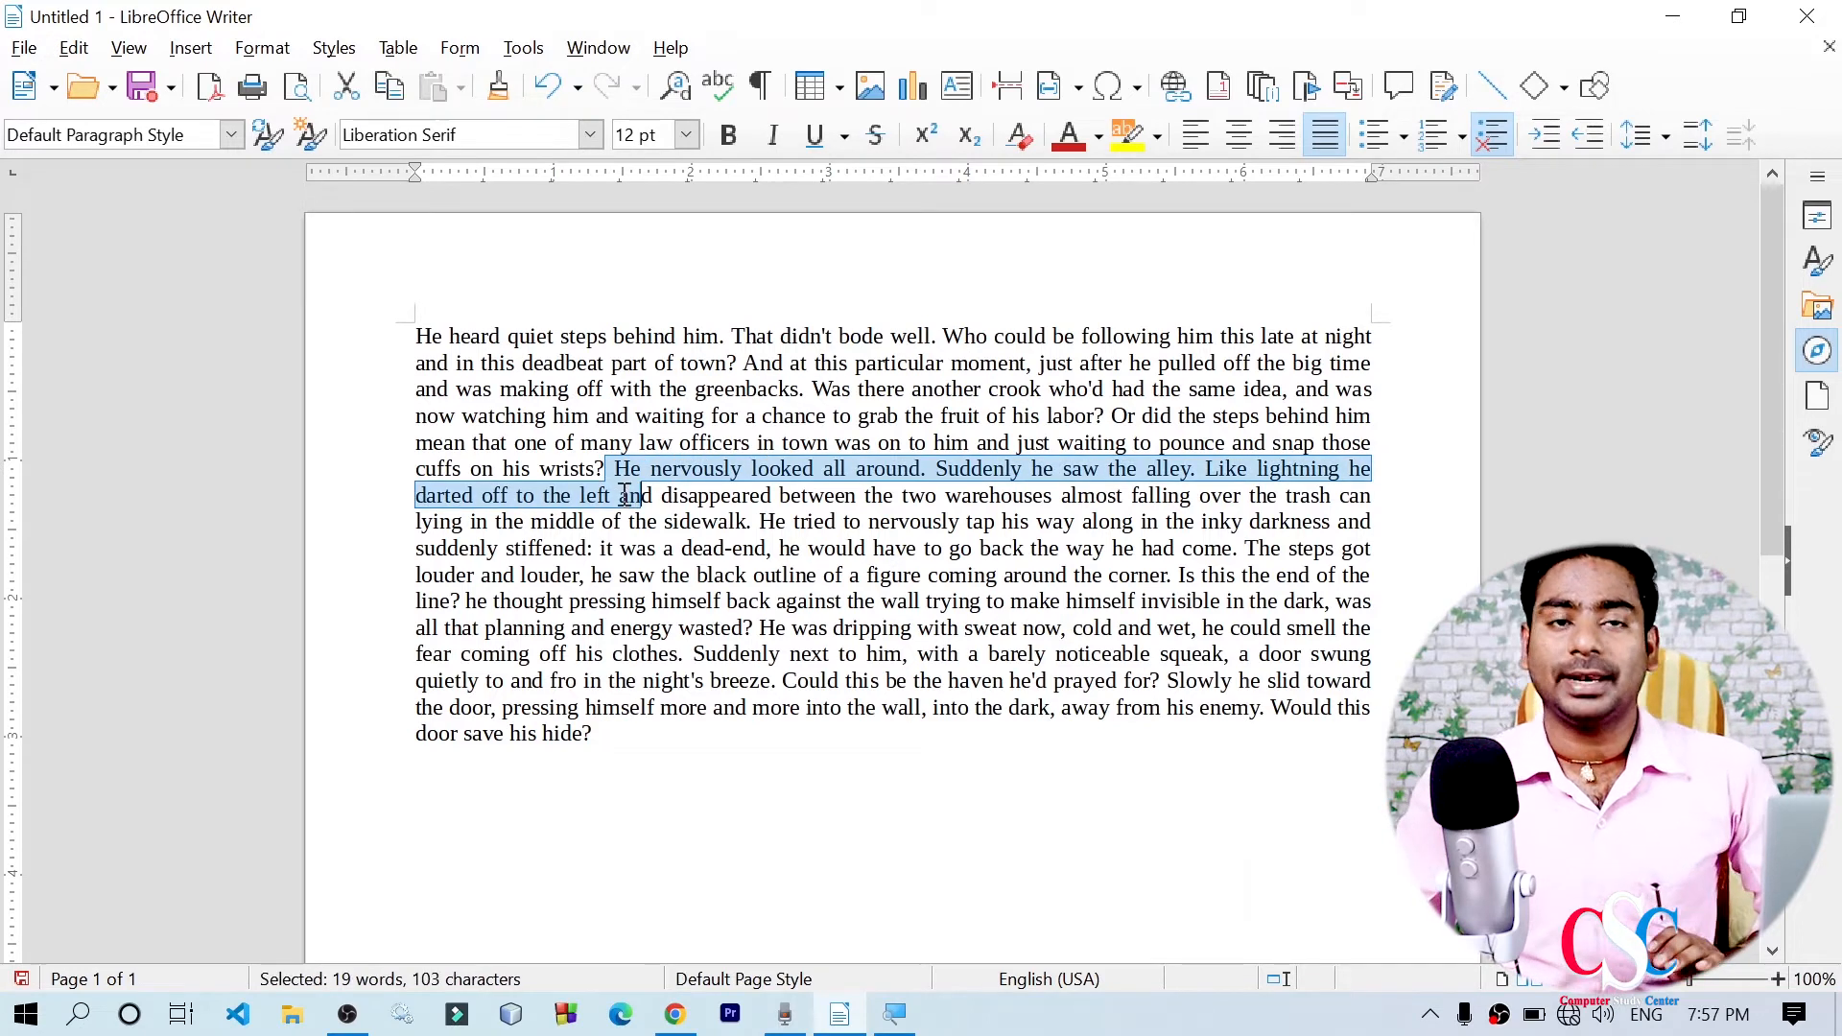
{"action": "left_click", "coordinate": [615, 468]}
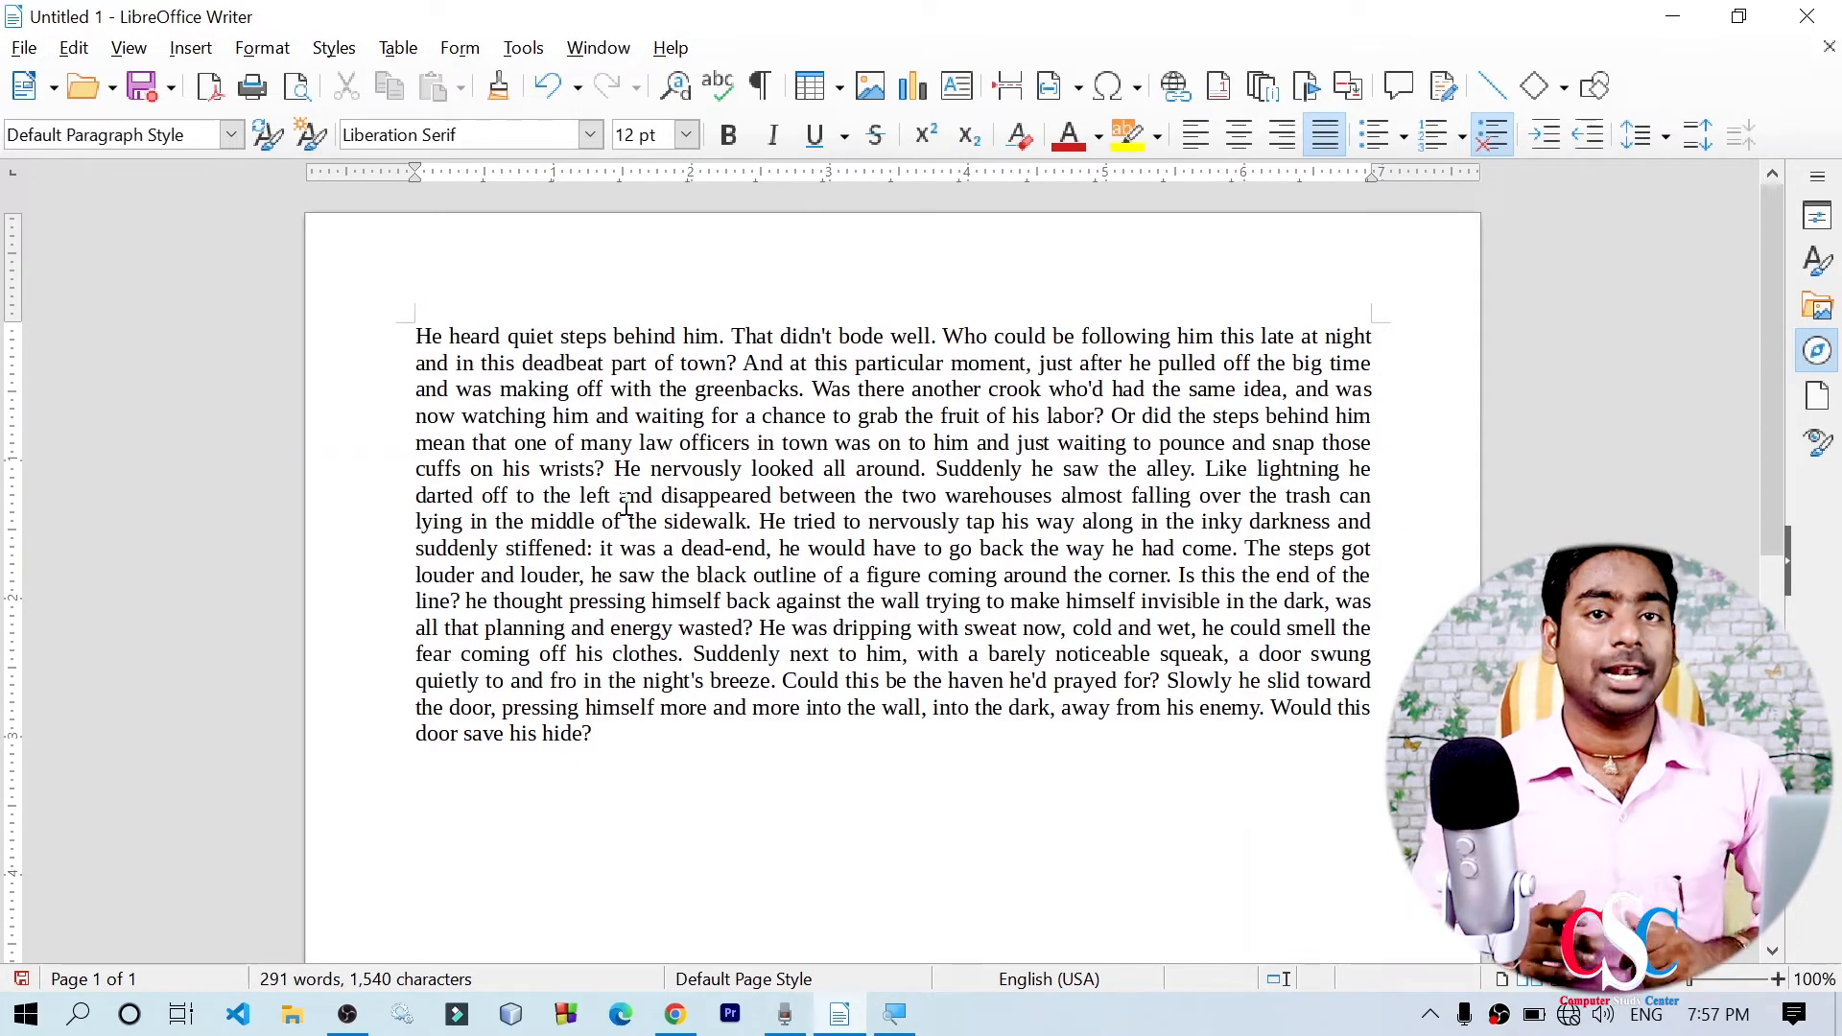
{"action": "left_click", "coordinate": [190, 52]}
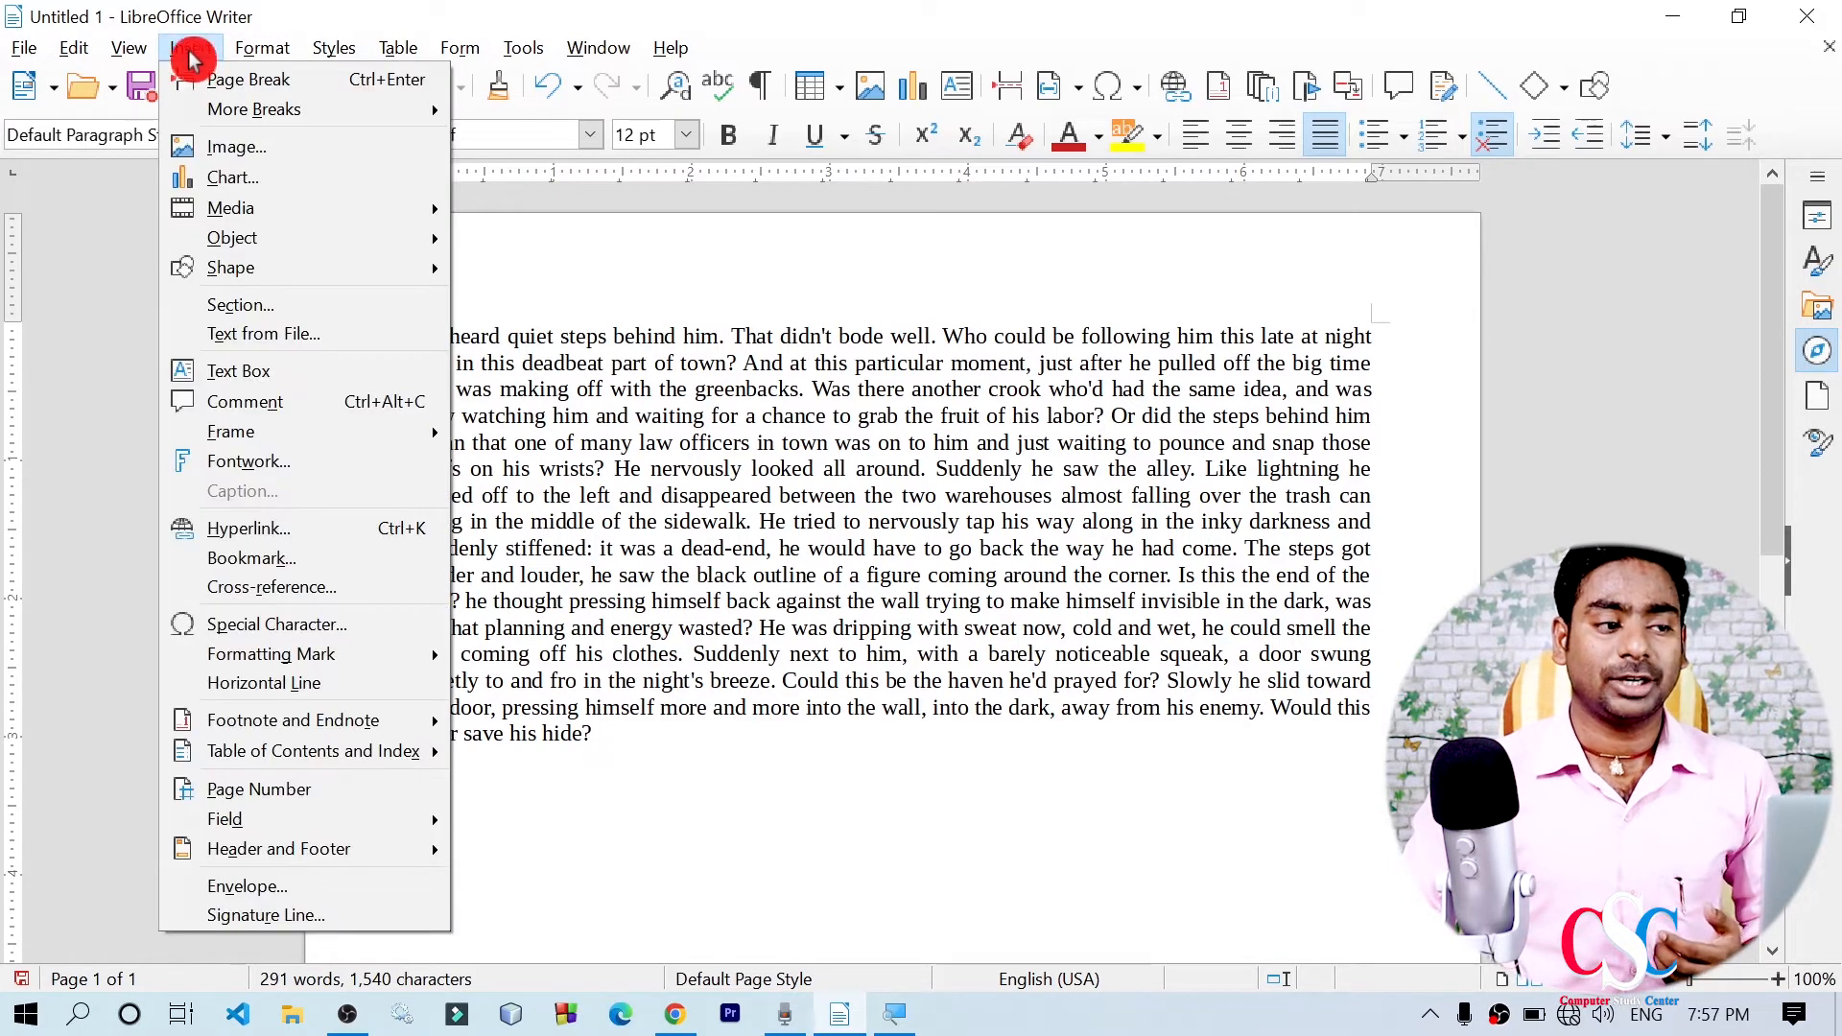
{"action": "left_click", "coordinate": [309, 80]}
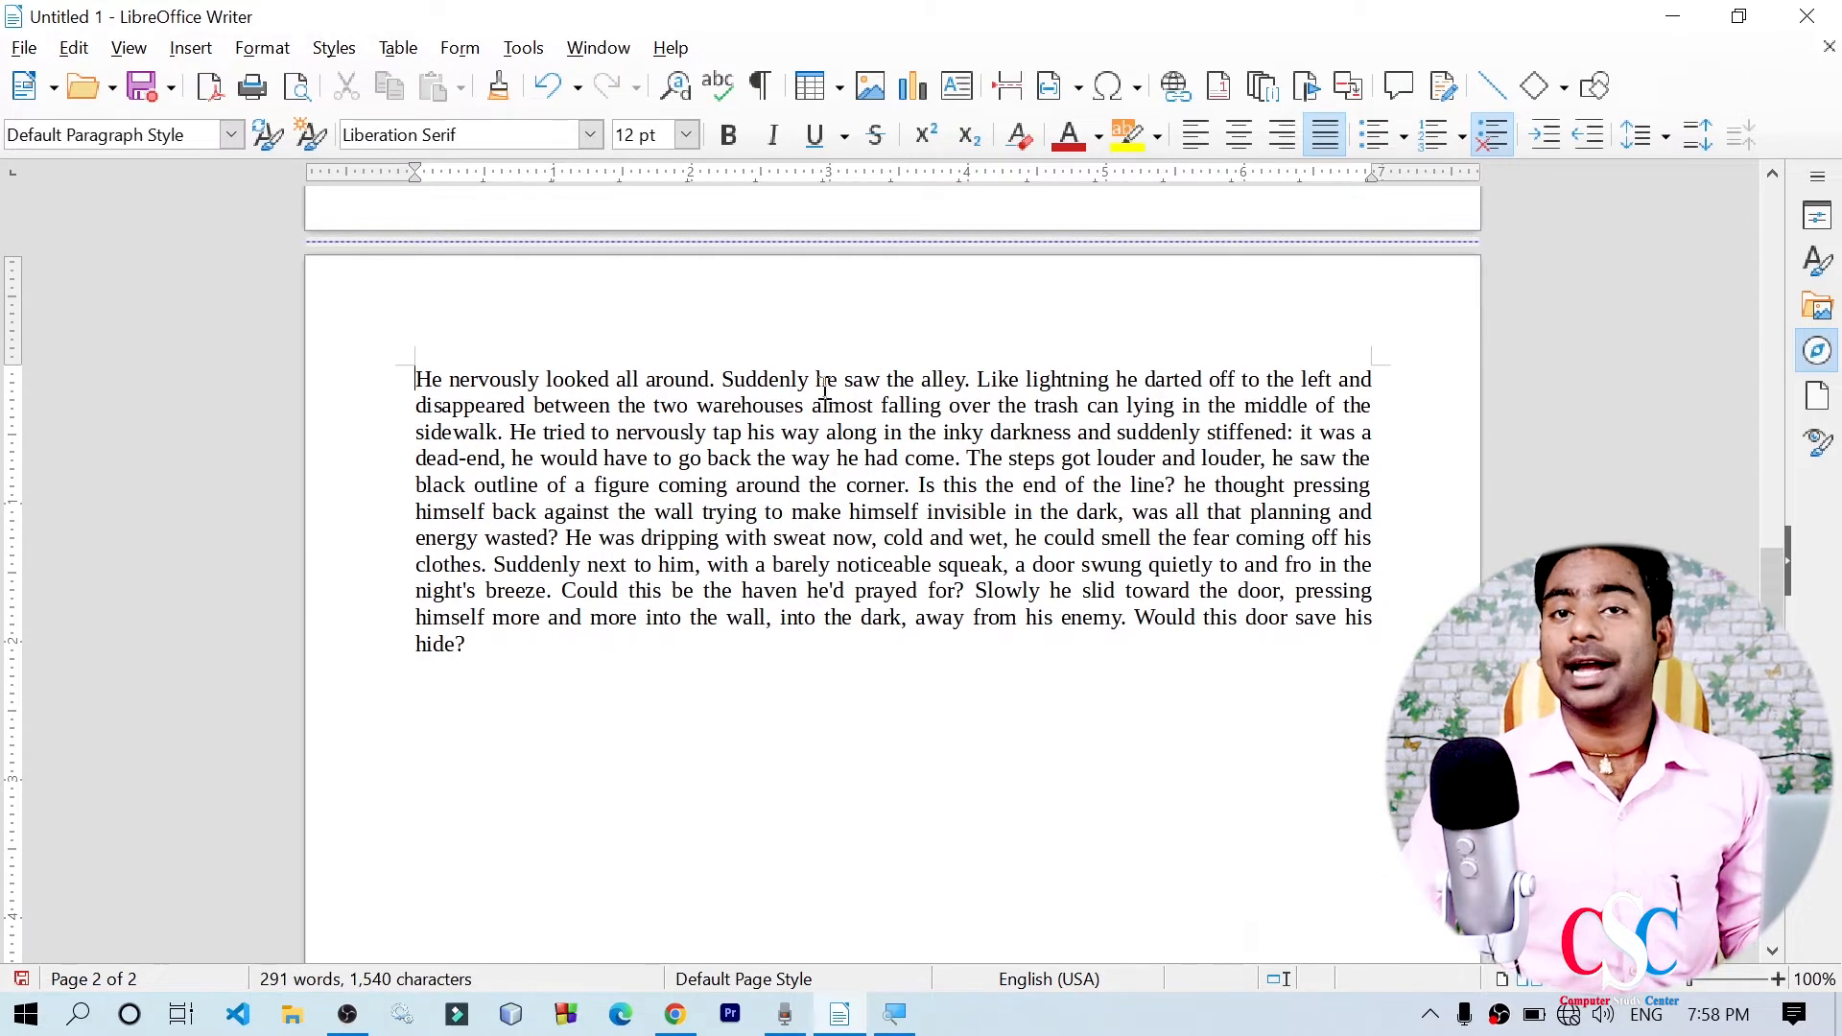
{"action": "left_click_drag", "start_coordinate": [1772, 584], "coordinate": [1282, 165]}
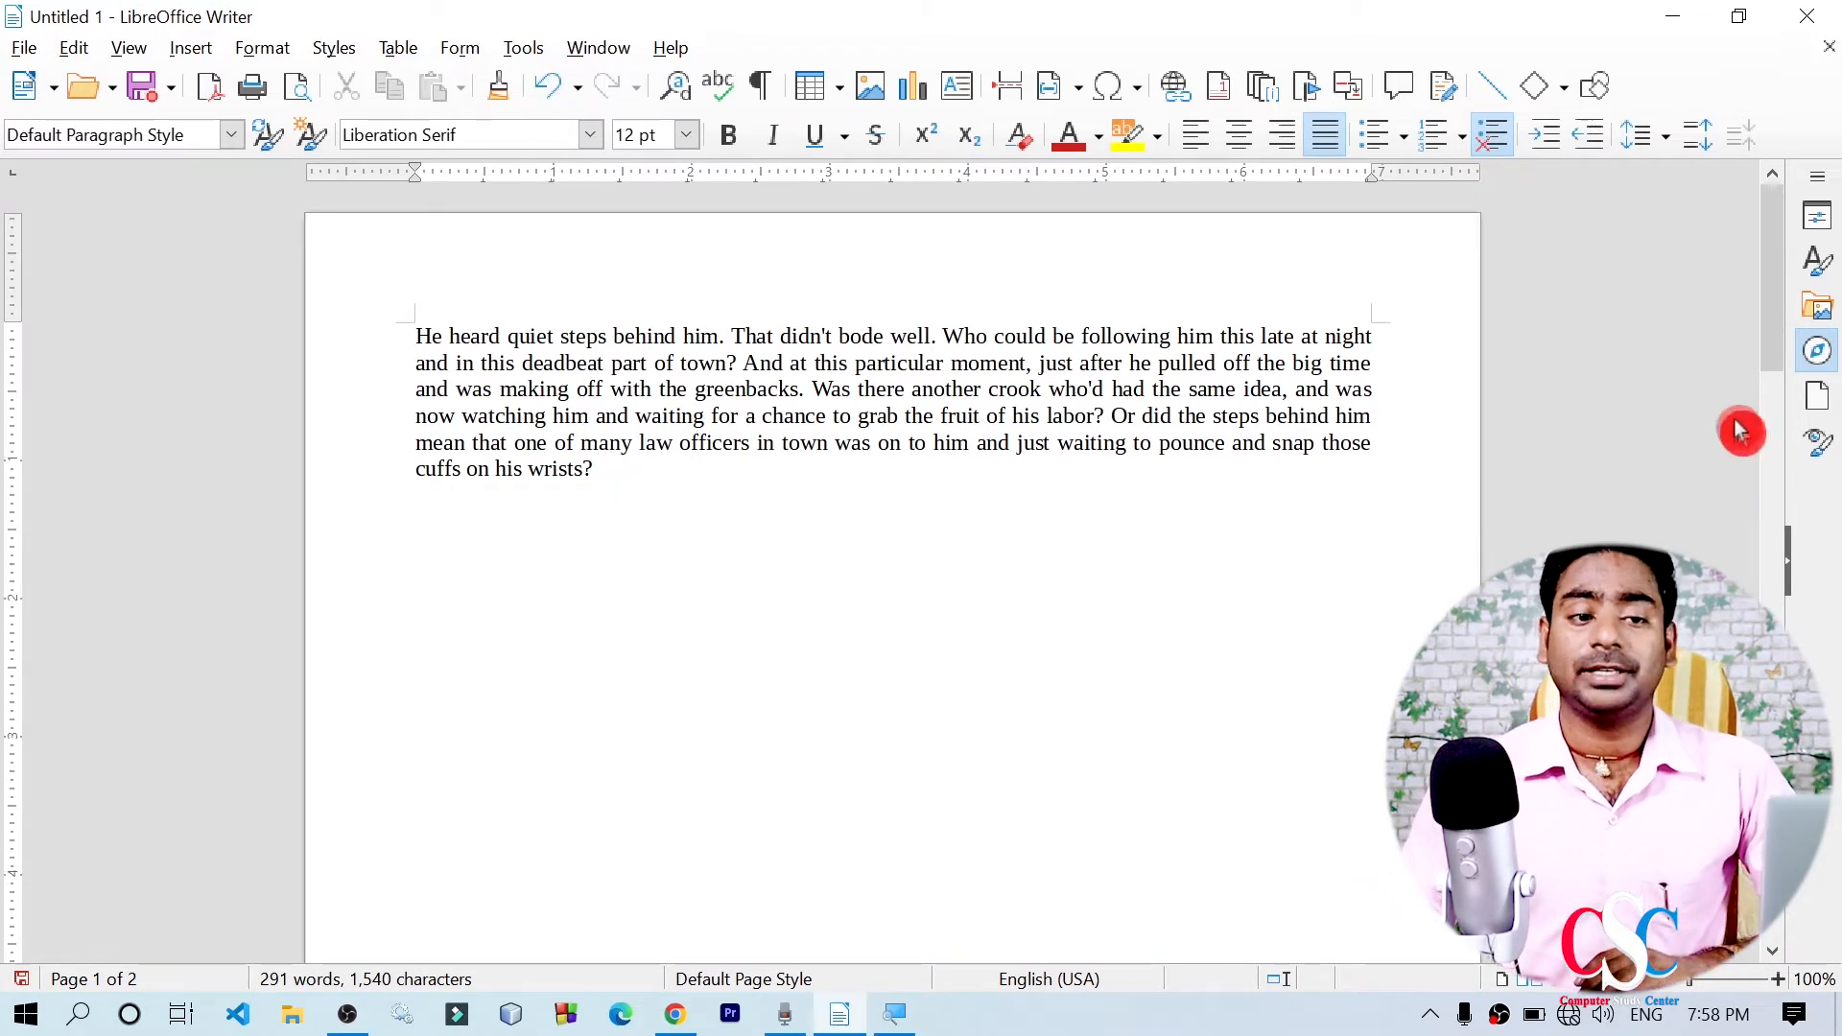
{"action": "left_click_drag", "start_coordinate": [1774, 288], "coordinate": [1738, 416]}
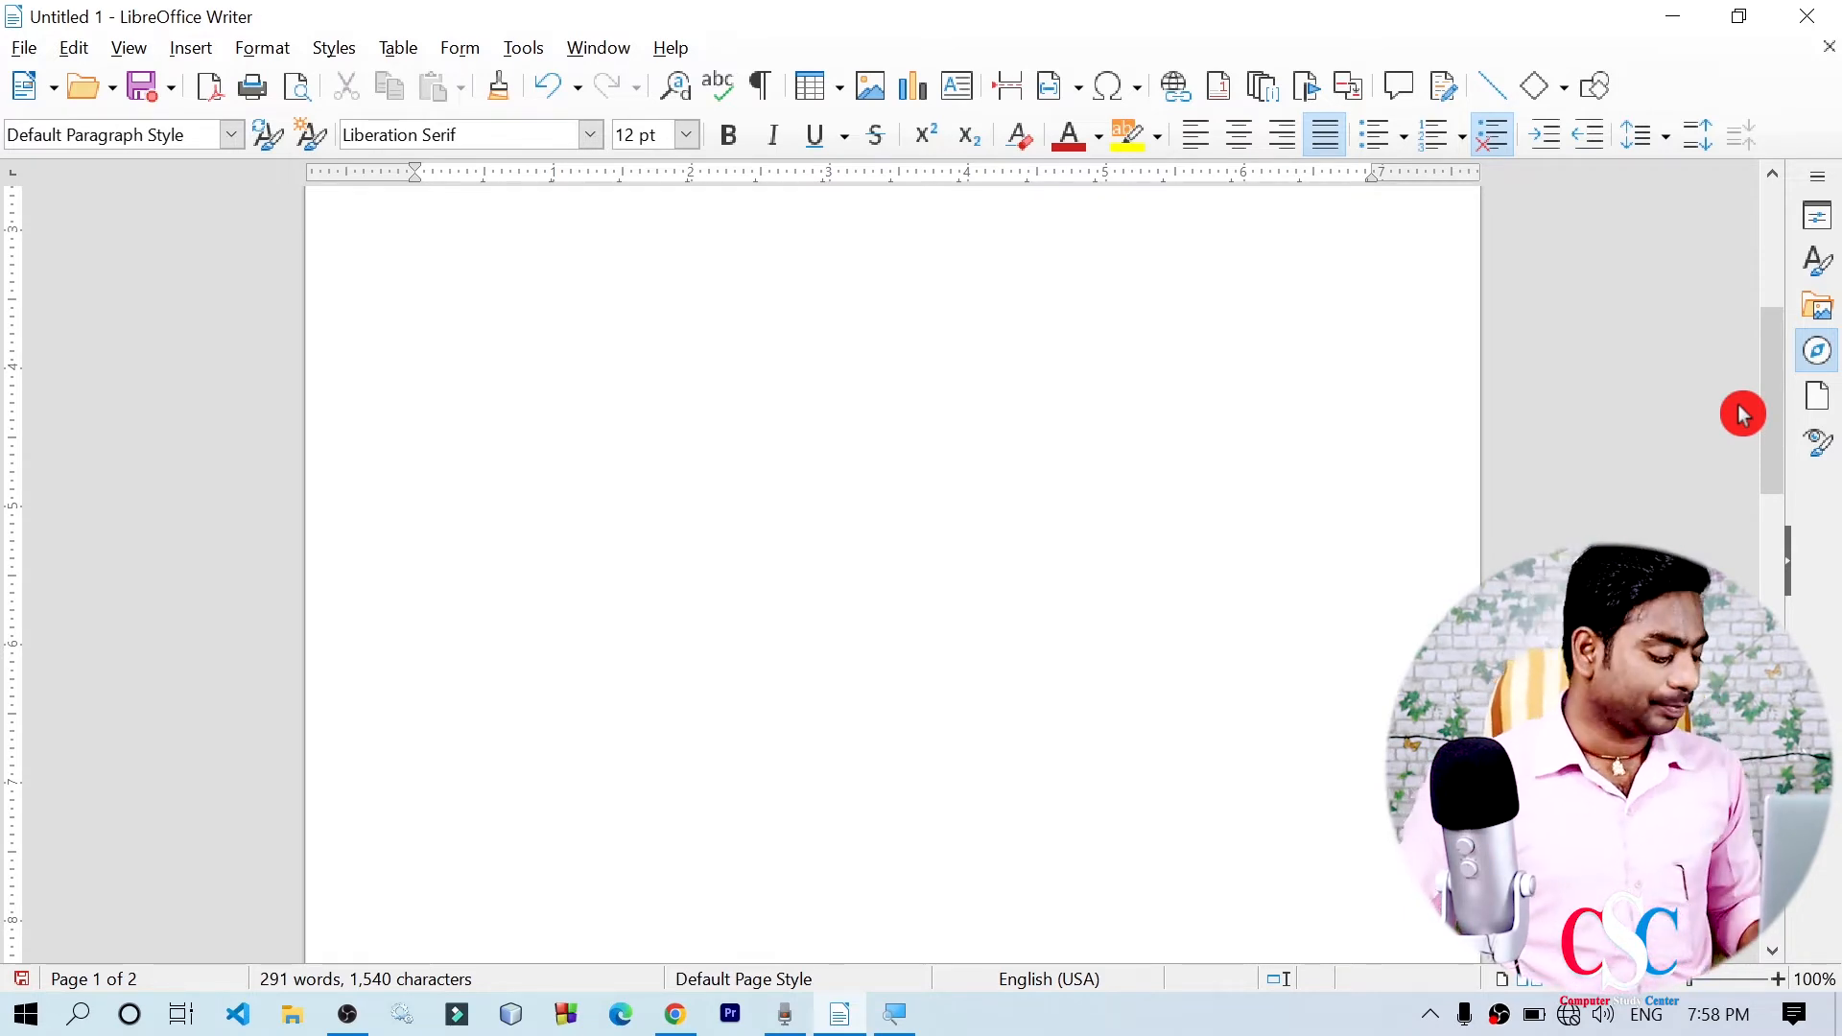
{"action": "key", "text": "ctrl+z"}
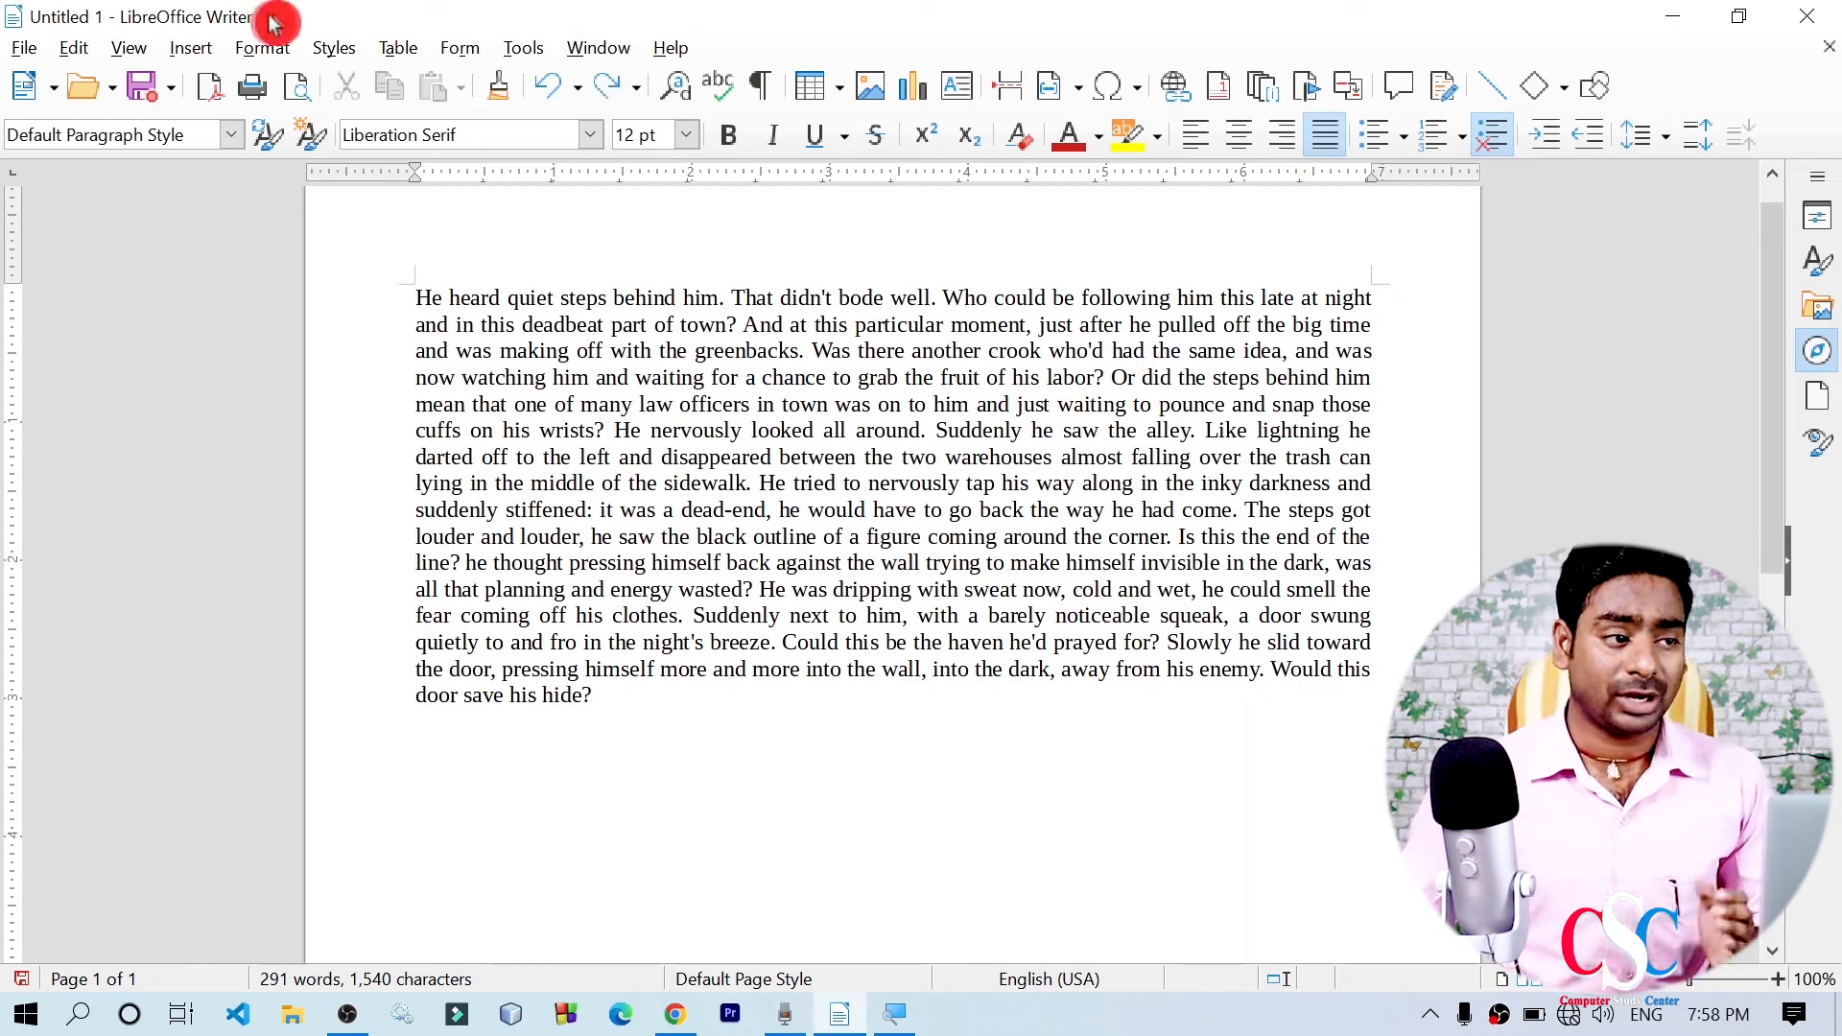
Insert the image painting.png from the Pictures folder into the paragraph
{"action": "left_click", "coordinate": [196, 50]}
{"action": "left_click", "coordinate": [197, 48]}
{"action": "left_click", "coordinate": [197, 48]}
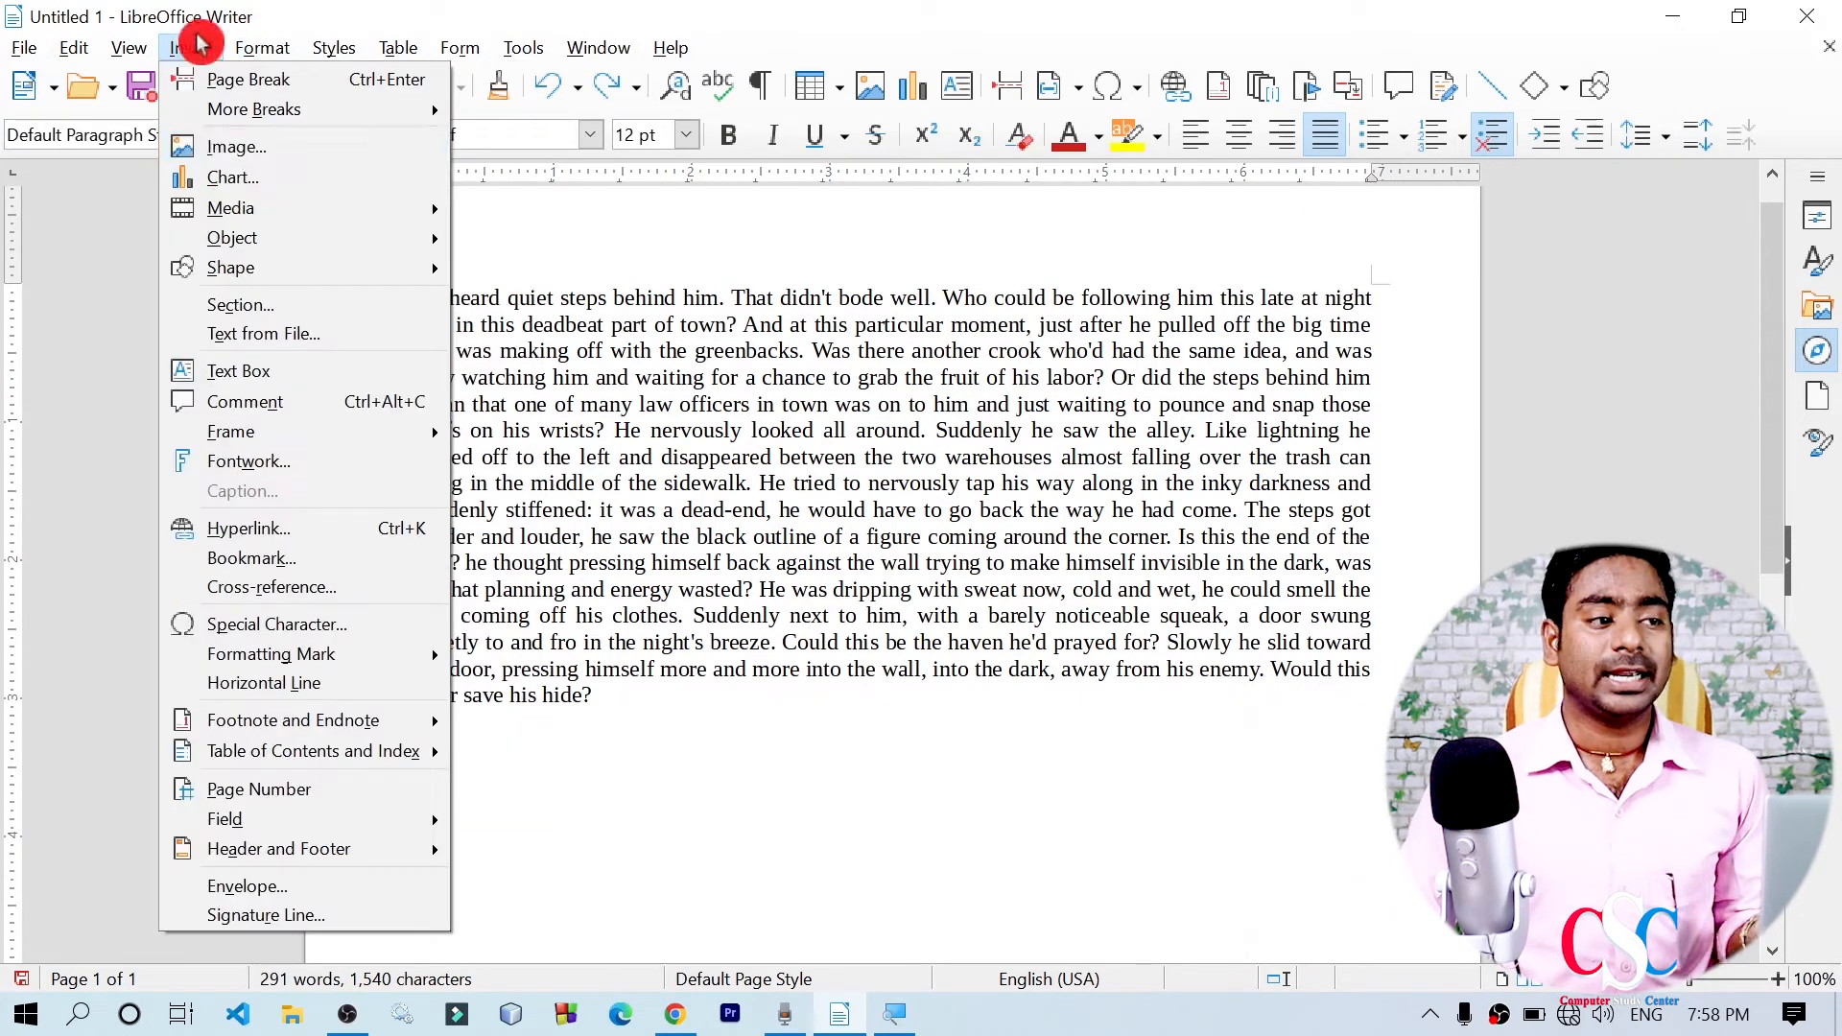
{"action": "left_click", "coordinate": [322, 165]}
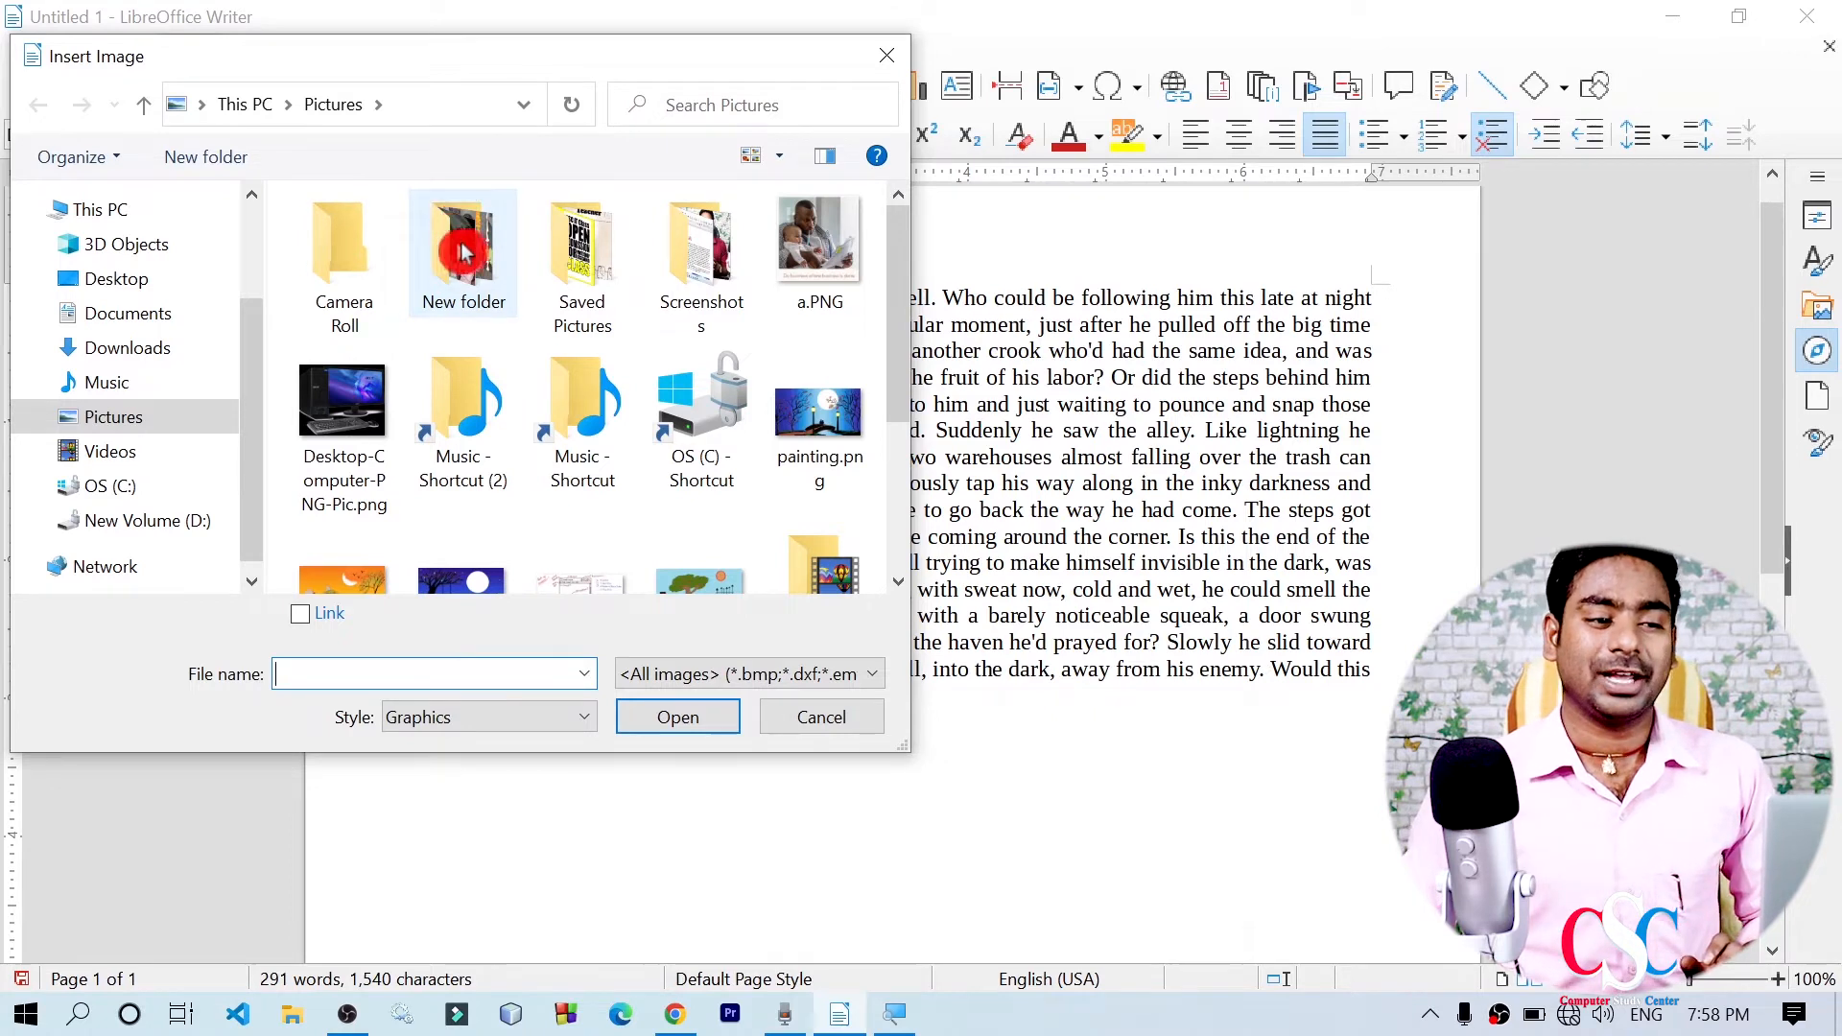
{"action": "mouse_move", "coordinate": [898, 309]}
{"action": "left_mouse_down"}
{"action": "mouse_move", "coordinate": [877, 406]}
{"action": "mouse_move", "coordinate": [893, 345]}
{"action": "left_mouse_up"}
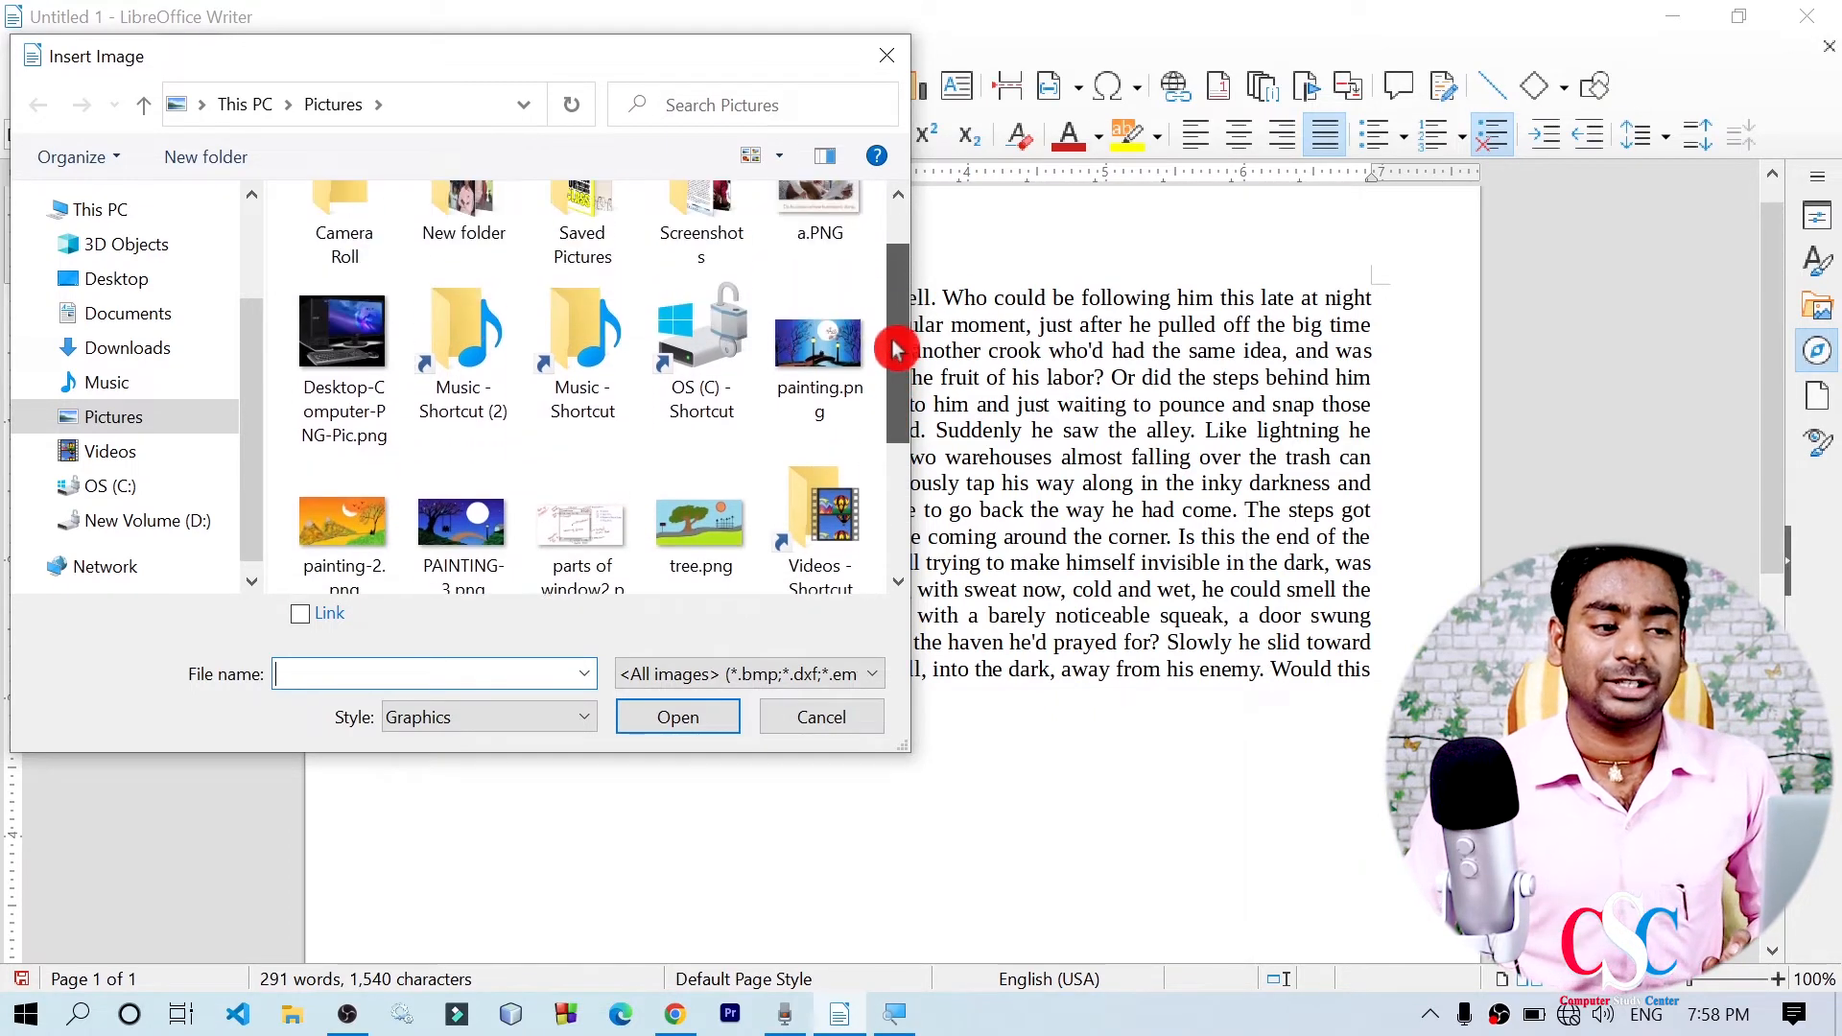
{"action": "left_click", "coordinate": [815, 374]}
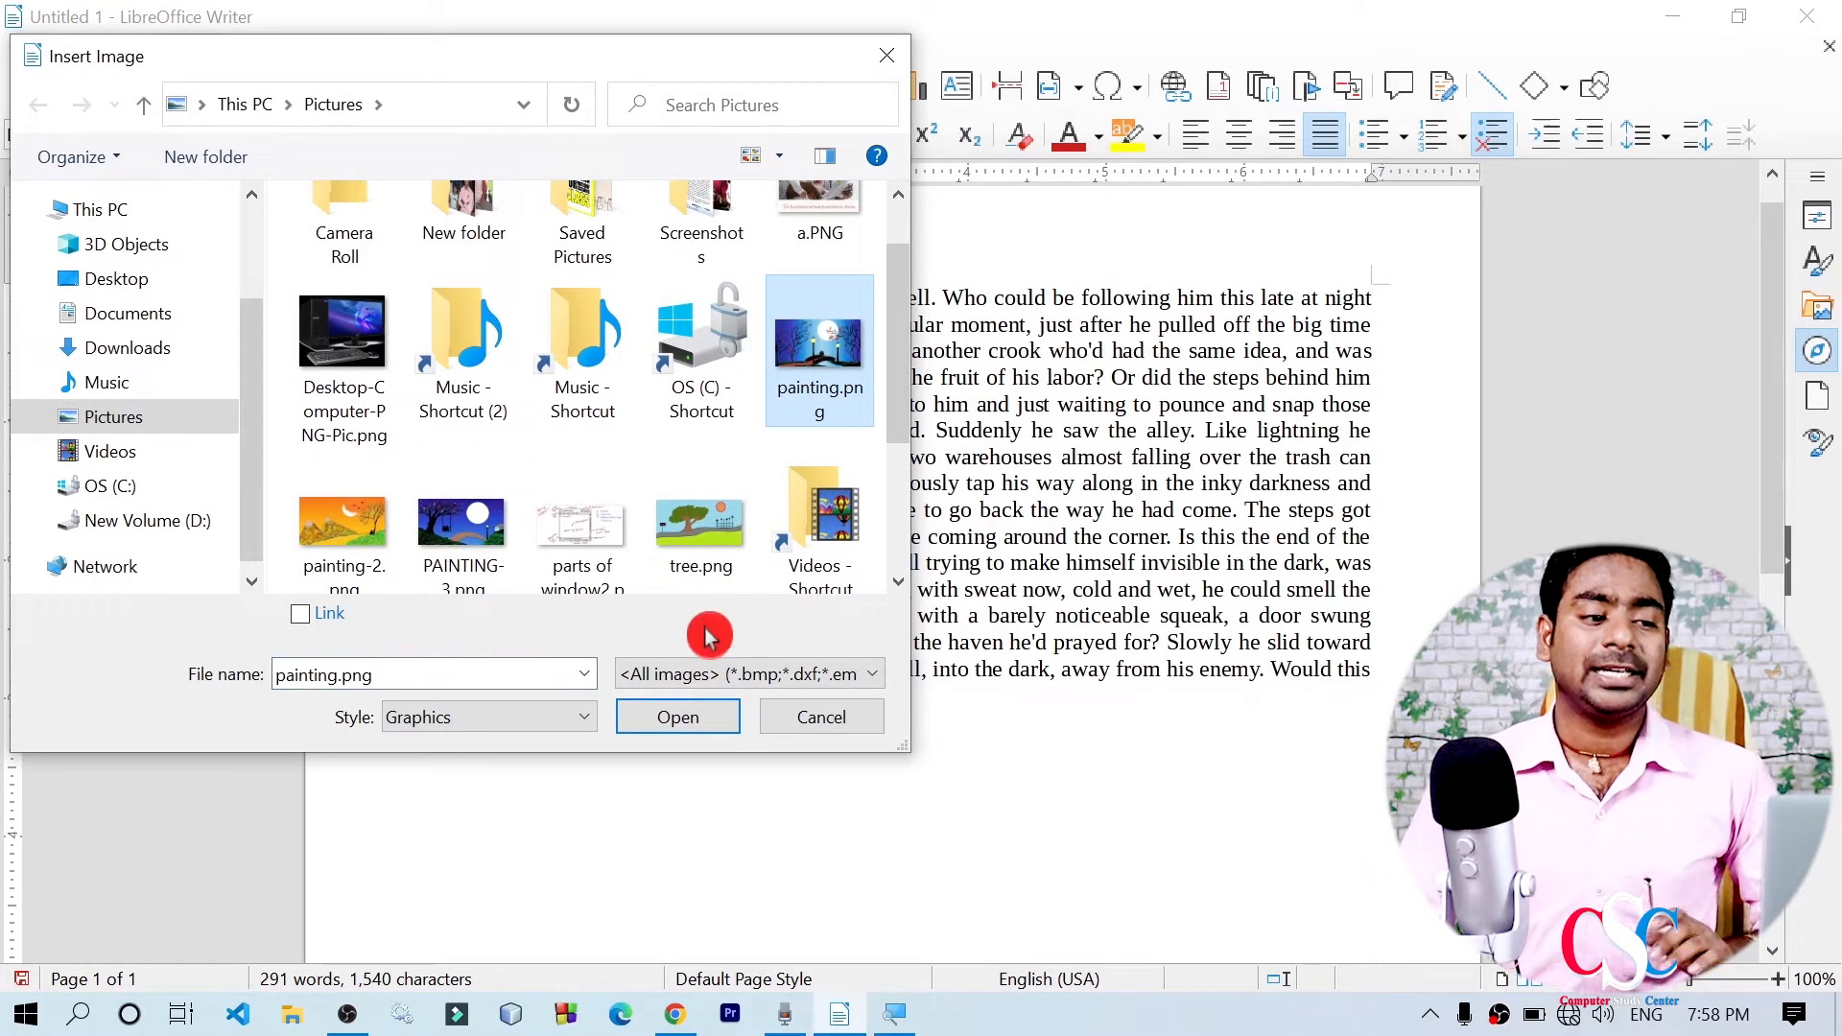
{"action": "left_click", "coordinate": [678, 720]}
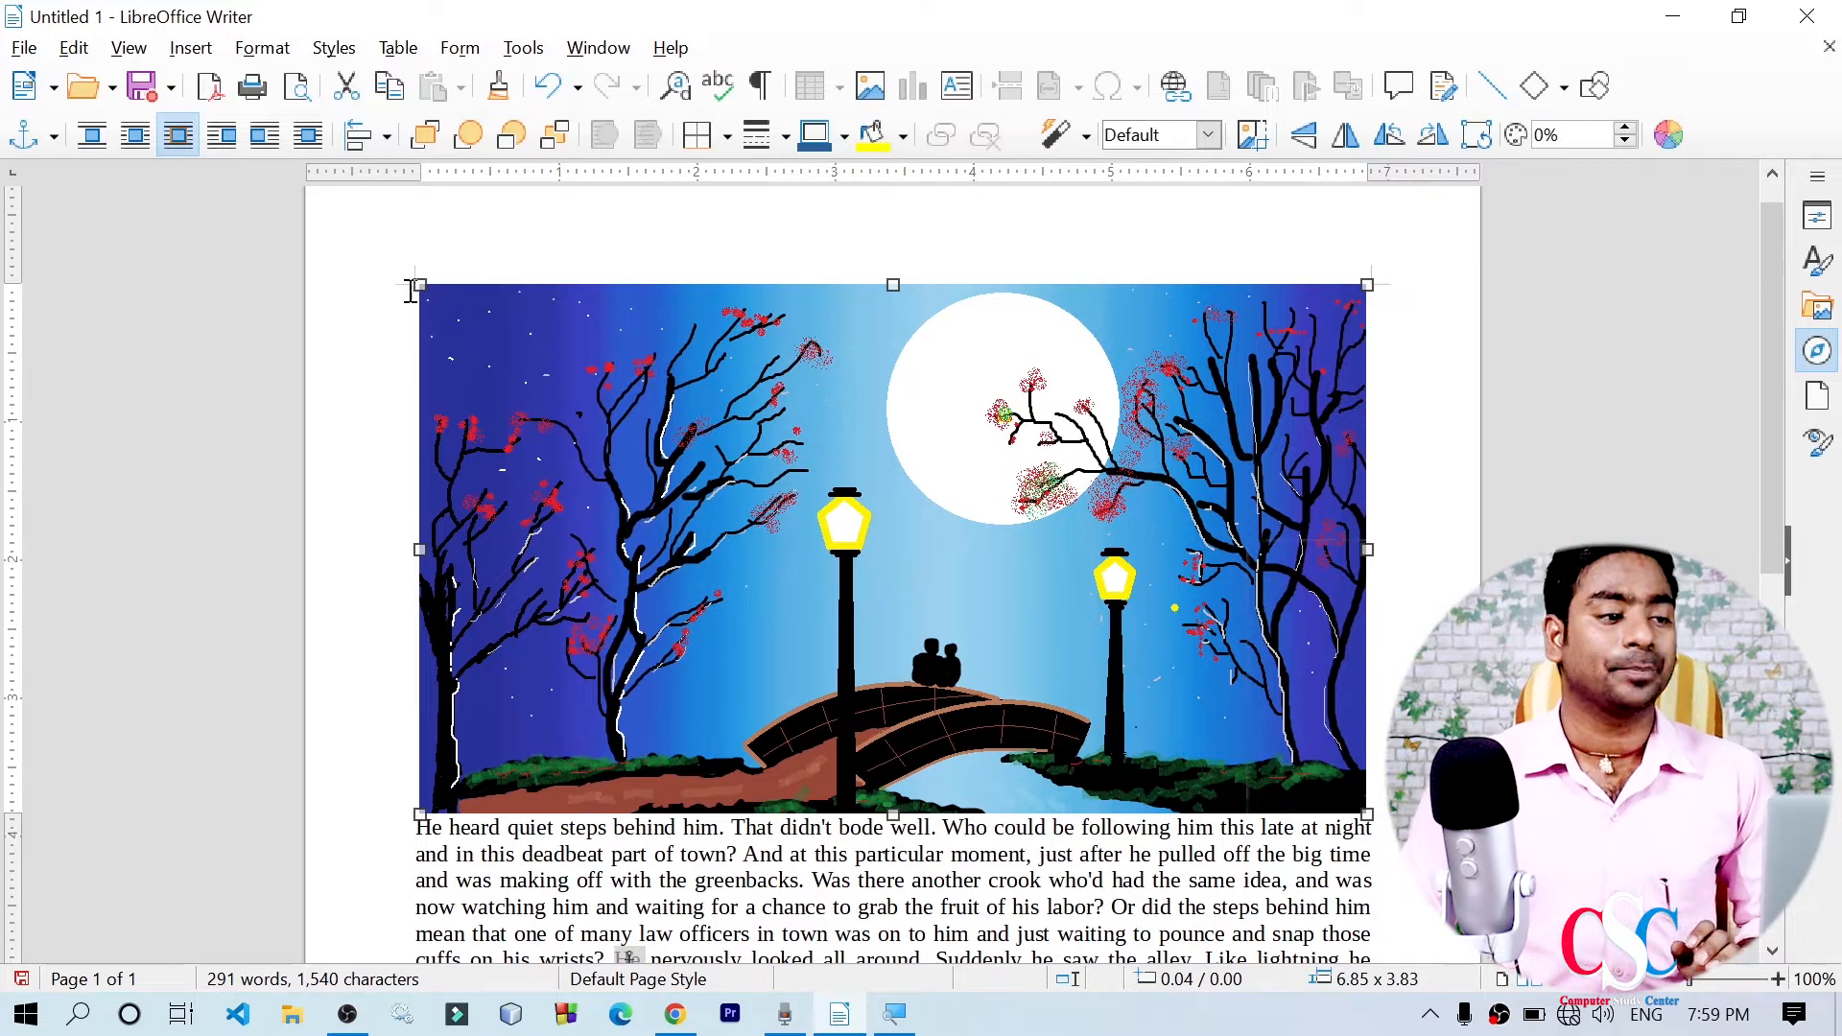
Shrink the image to about 3.69 × 2.07 inches and place it against the right margin beside the paragraph's opening lines
{"action": "left_click_drag", "start_coordinate": [422, 279], "coordinate": [1039, 538]}
{"action": "left_click_drag", "start_coordinate": [984, 432], "coordinate": [1118, 412]}
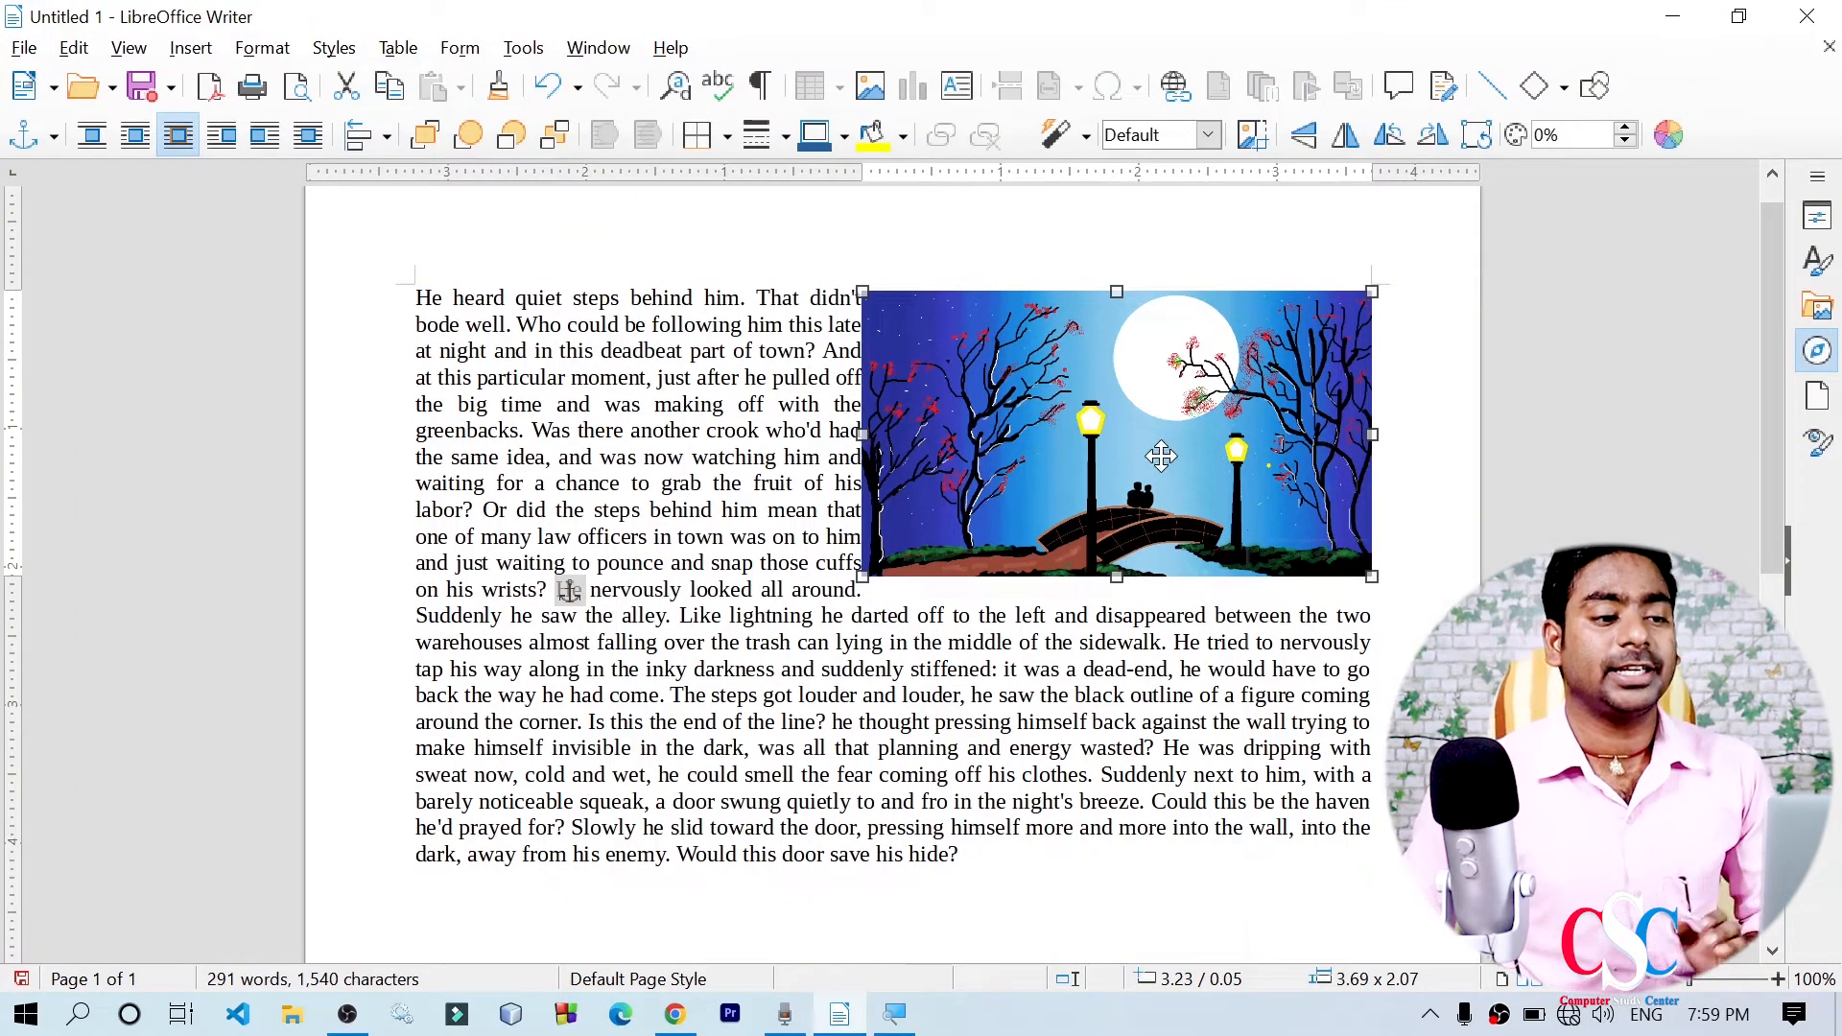
{"action": "left_click_drag", "start_coordinate": [1140, 441], "coordinate": [1132, 442]}
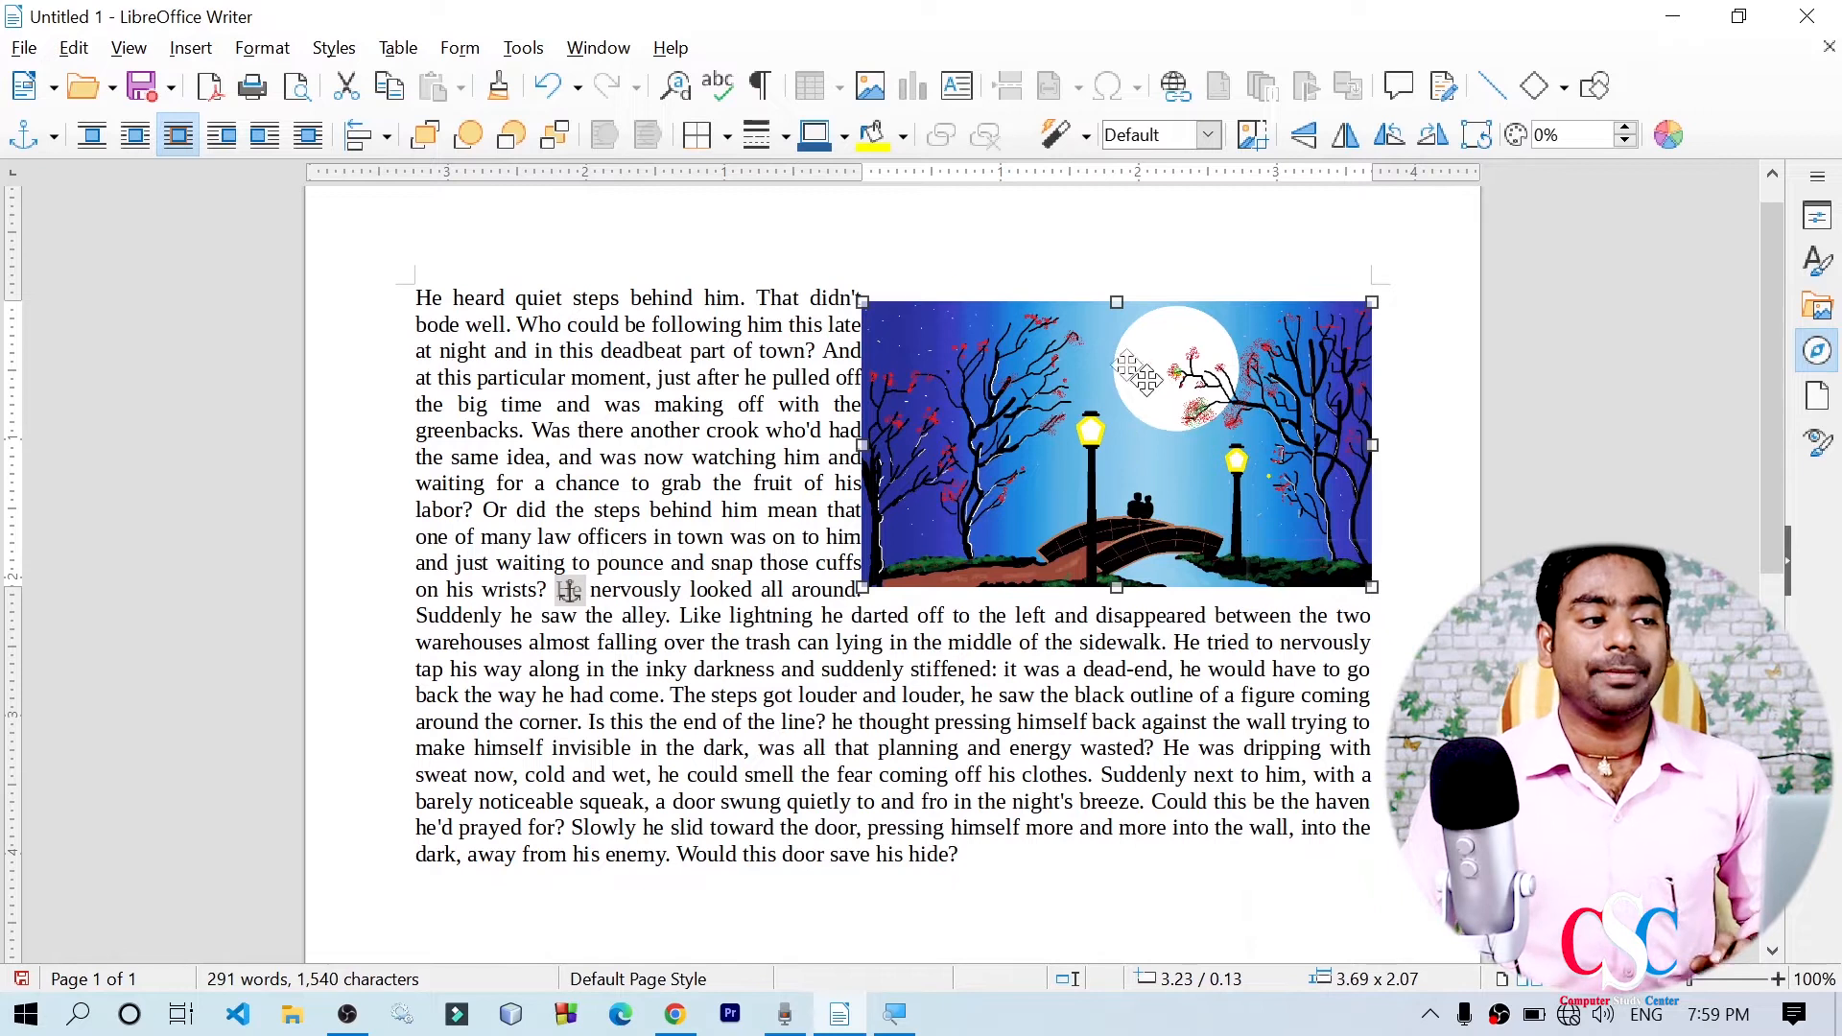
Deselect the image and place the text cursor on the empty line below the paragraph
{"action": "left_click", "coordinate": [191, 48]}
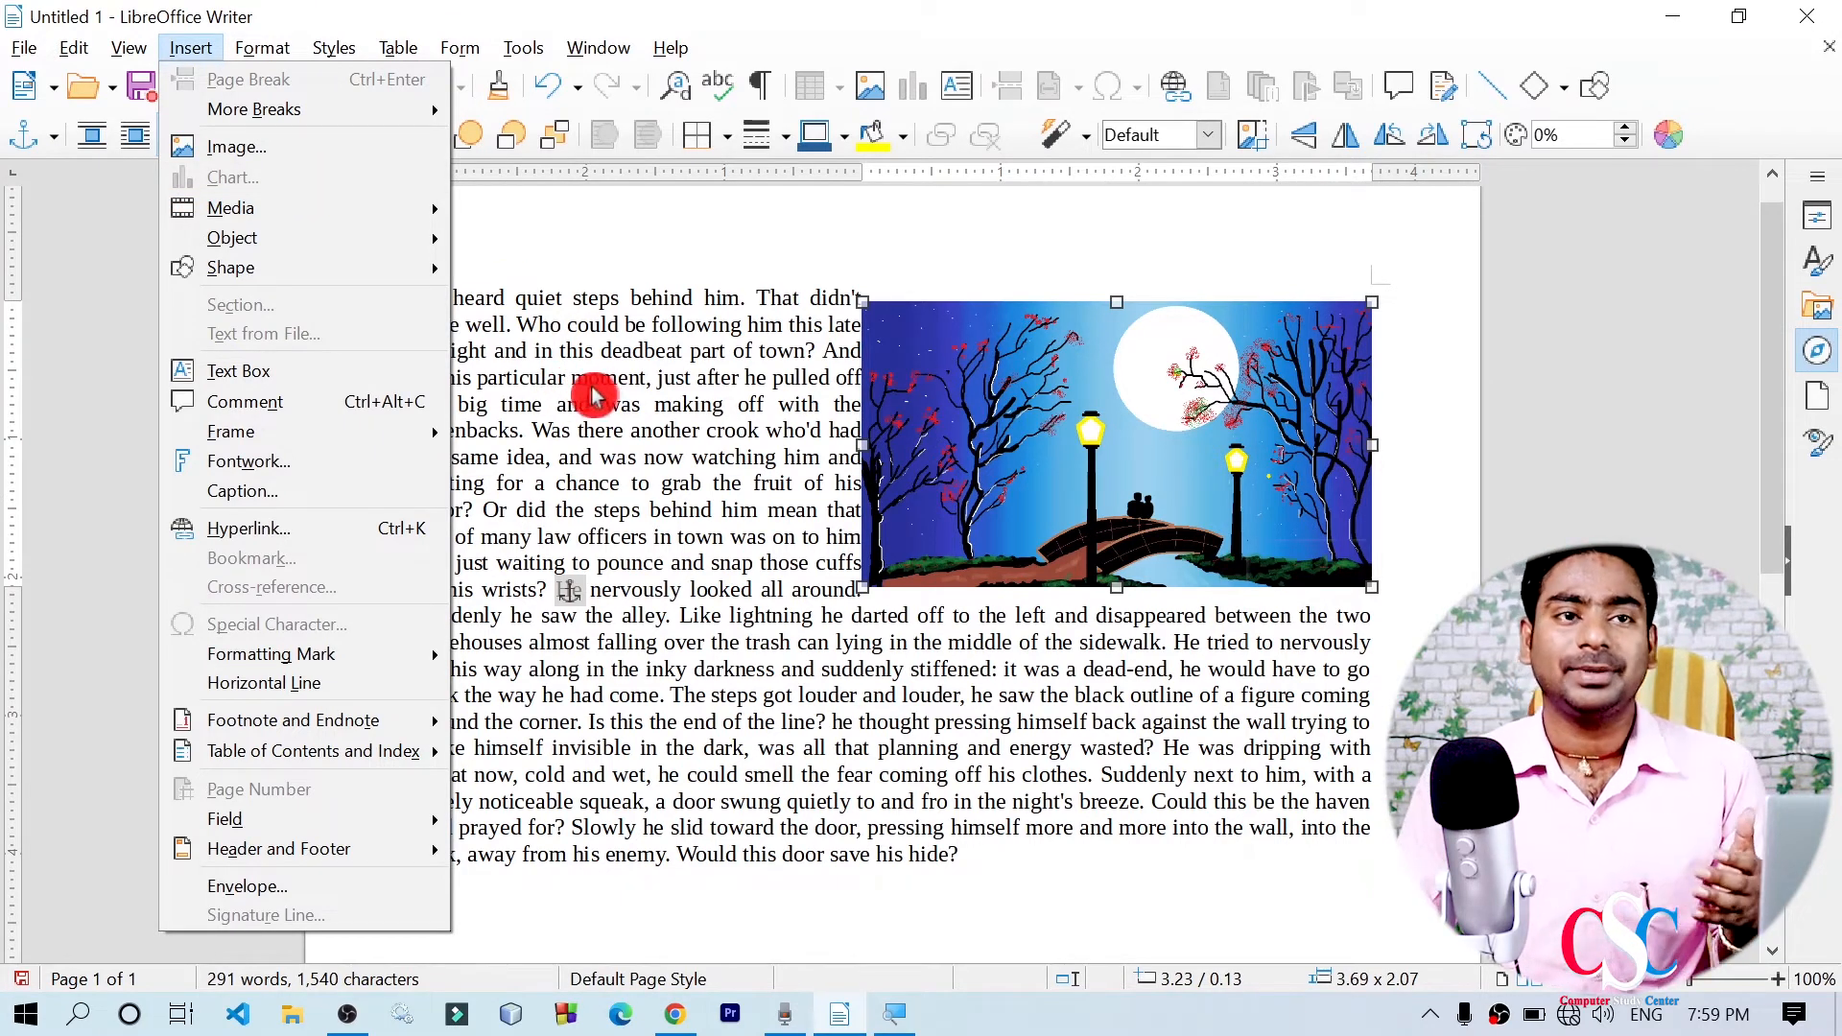
{"action": "left_click", "coordinate": [641, 406]}
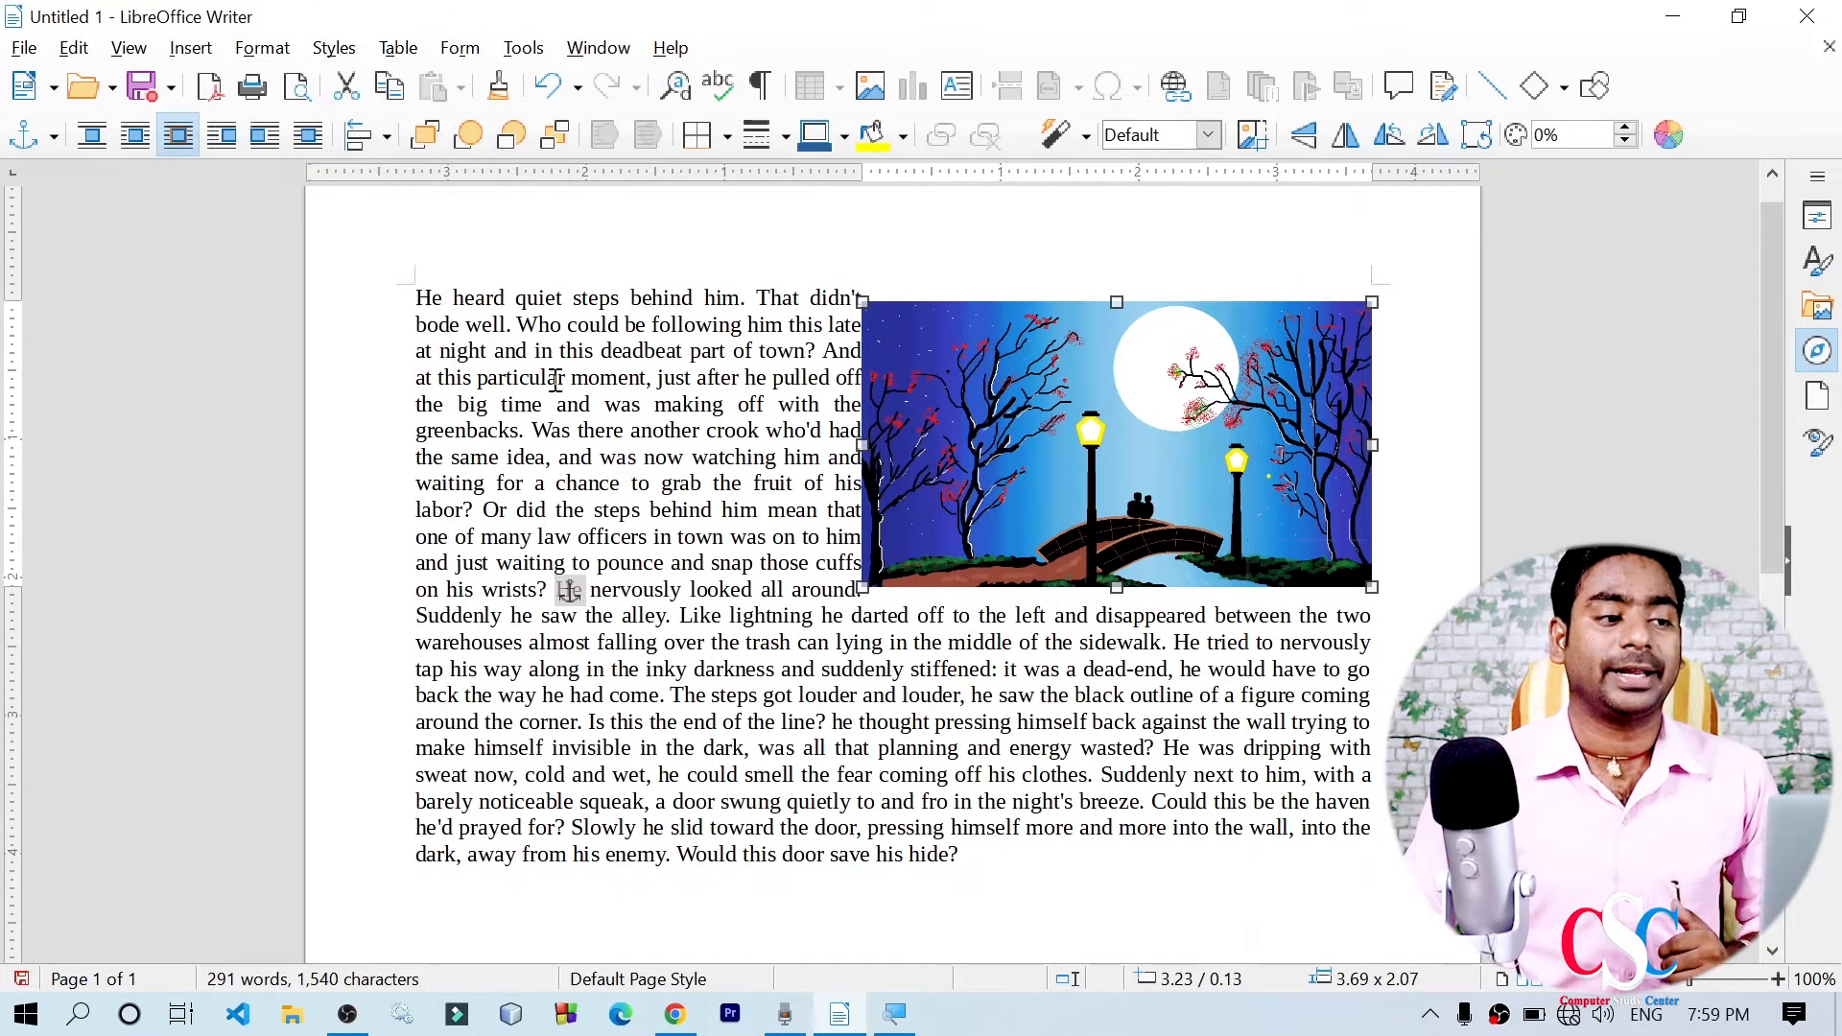
{"action": "left_click", "coordinate": [571, 377]}
{"action": "left_click_drag", "start_coordinate": [1050, 844], "coordinate": [995, 875]}
{"action": "left_click", "coordinate": [990, 880]}
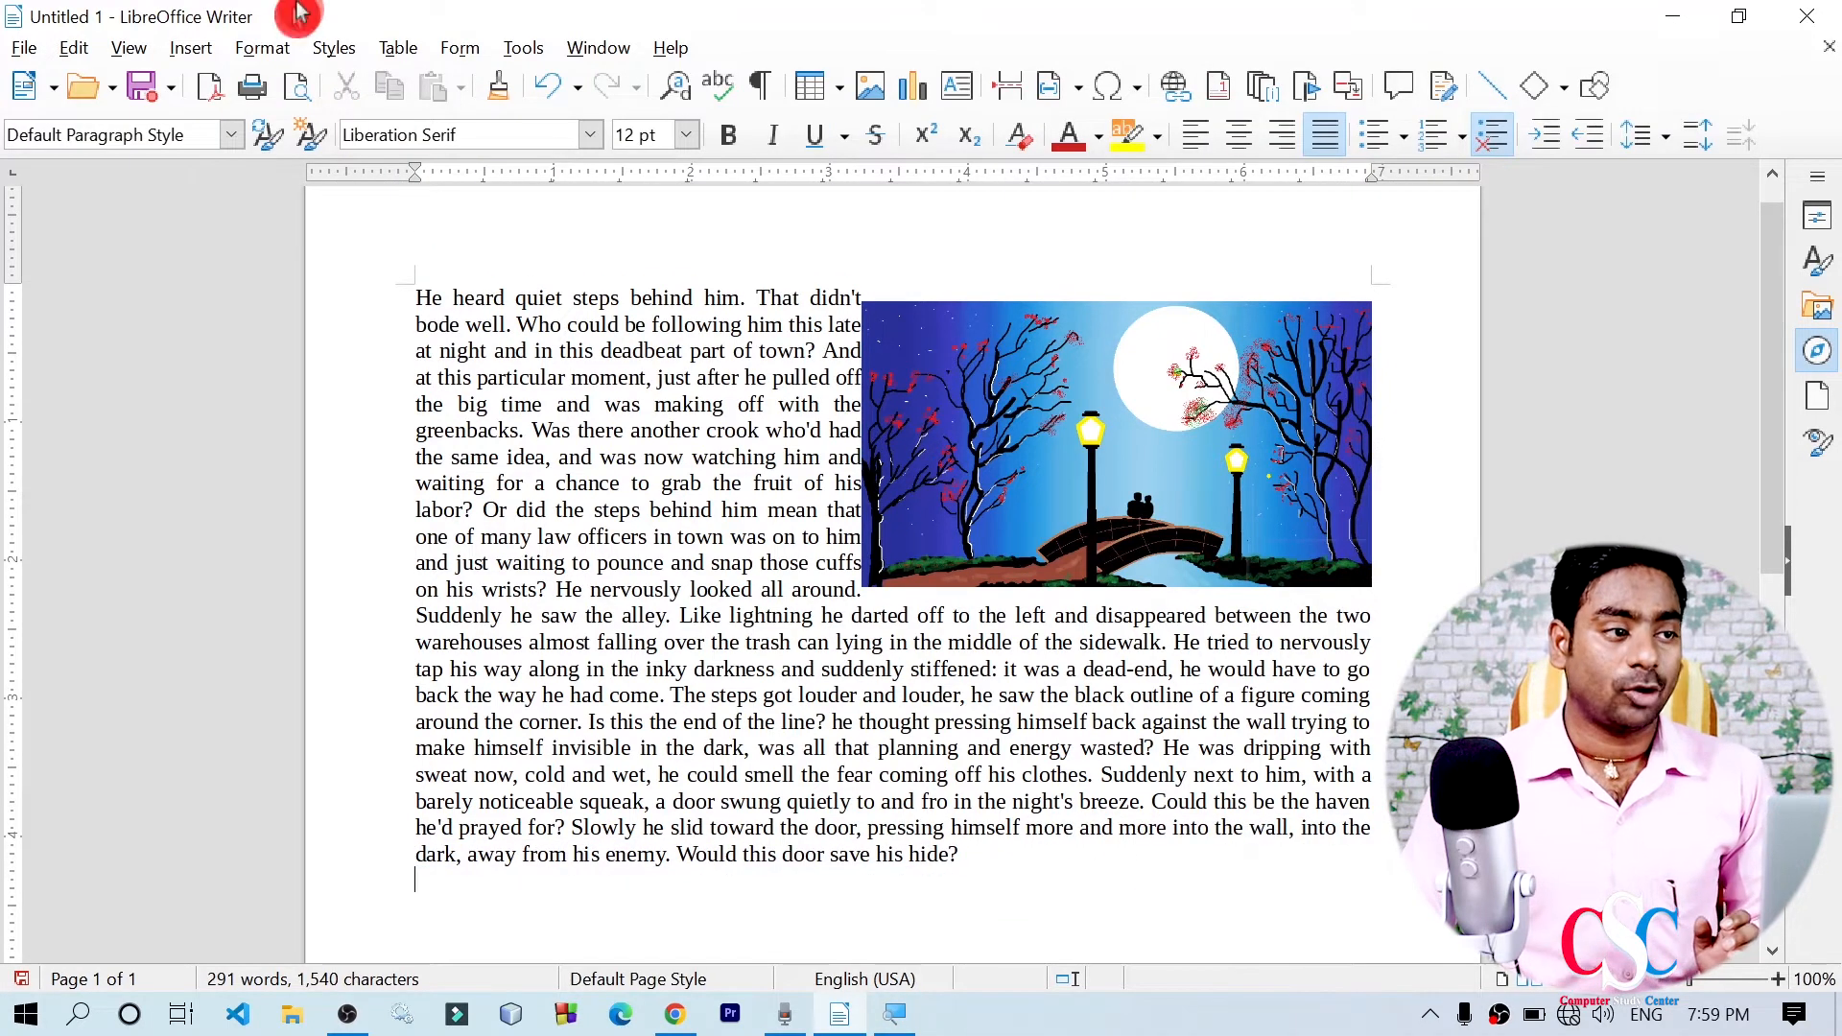
Open the source selection for scanning, review the listed scanners, and cancel it
{"action": "left_click", "coordinate": [196, 46]}
{"action": "mouse_move", "coordinate": [365, 224]}
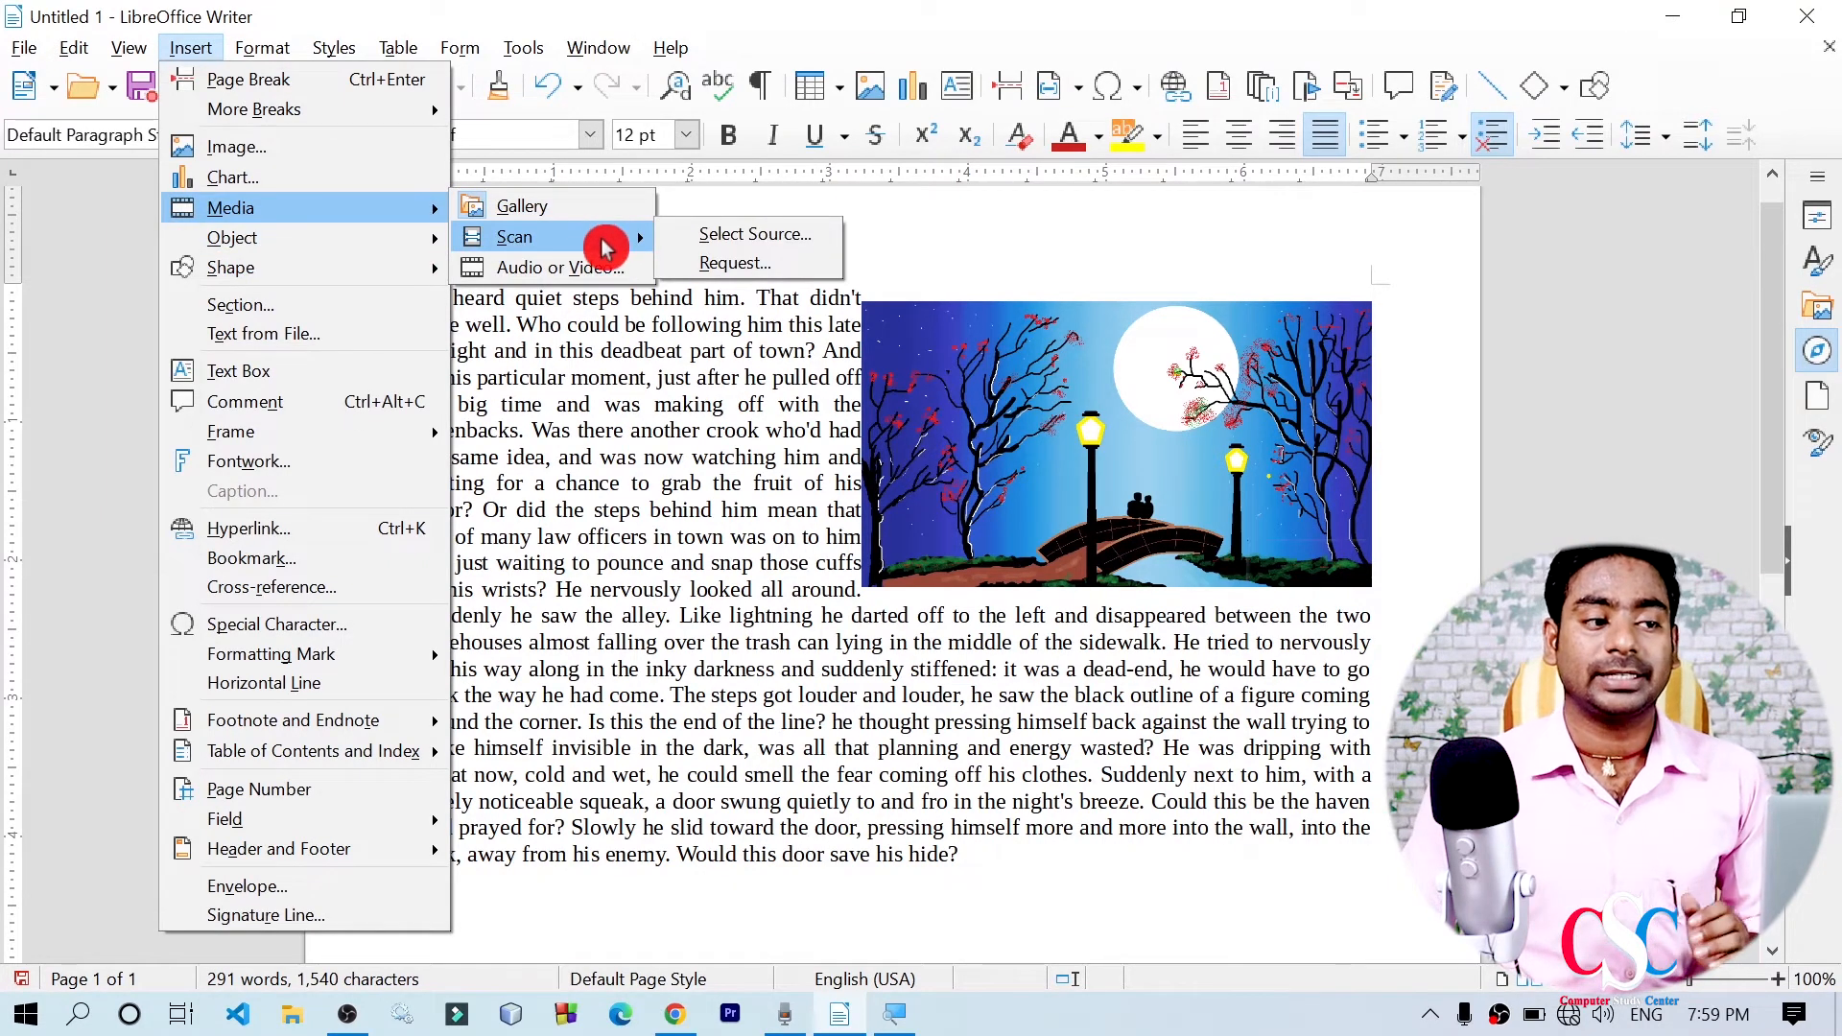
{"action": "left_click", "coordinate": [810, 238]}
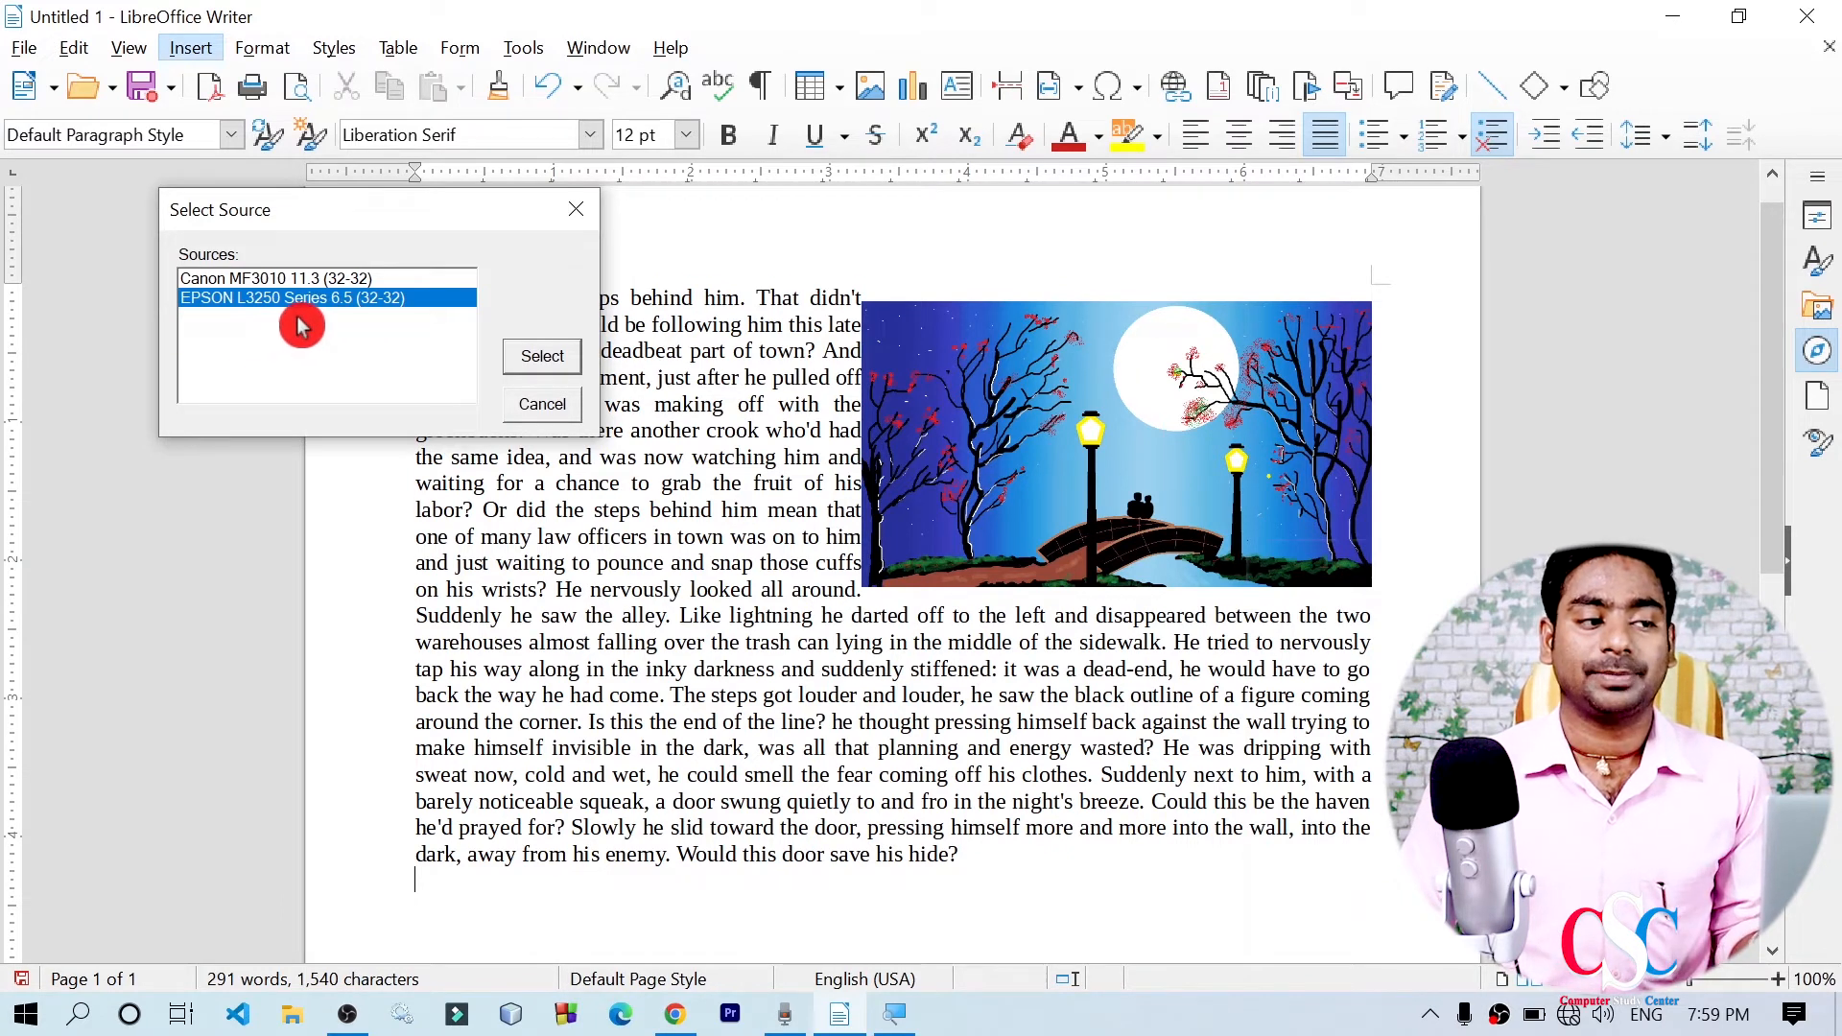
{"action": "left_click", "coordinate": [537, 359]}
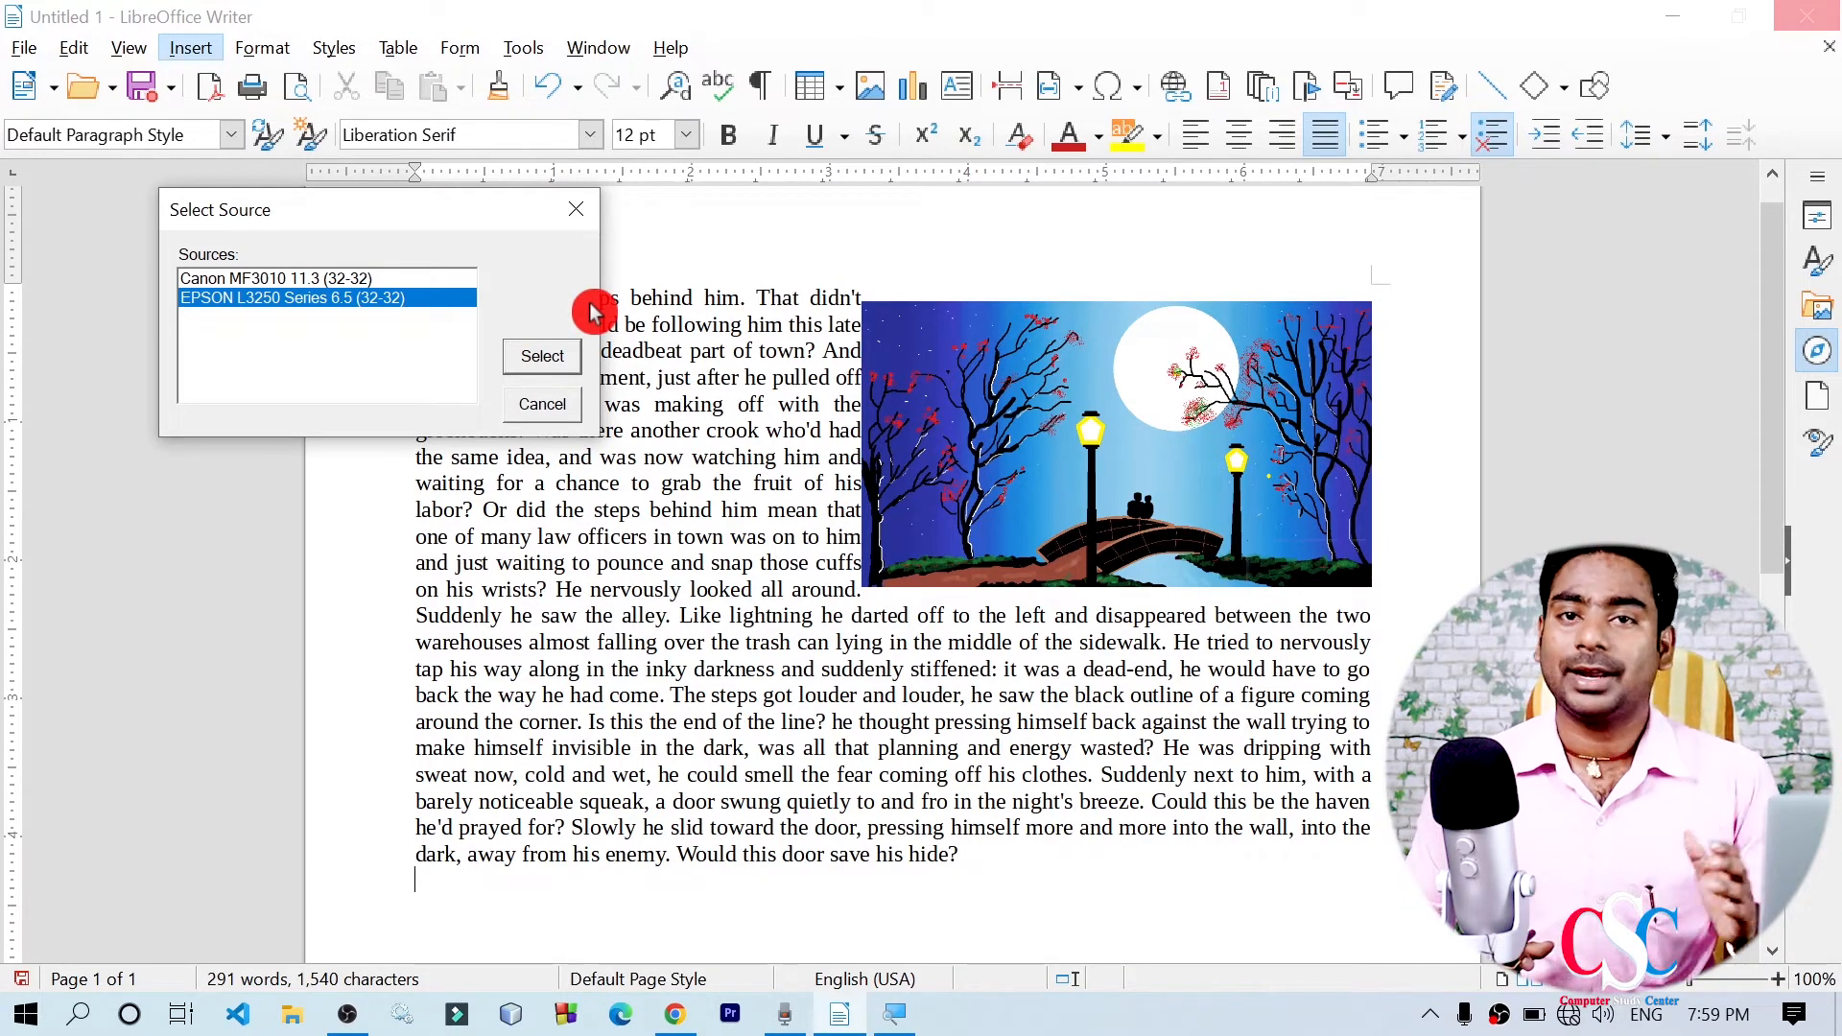
{"action": "left_click", "coordinate": [544, 407]}
Open audio or video insertion, browse New Volume (D:) for media files, and cancel without choosing one
{"action": "left_click", "coordinate": [208, 43]}
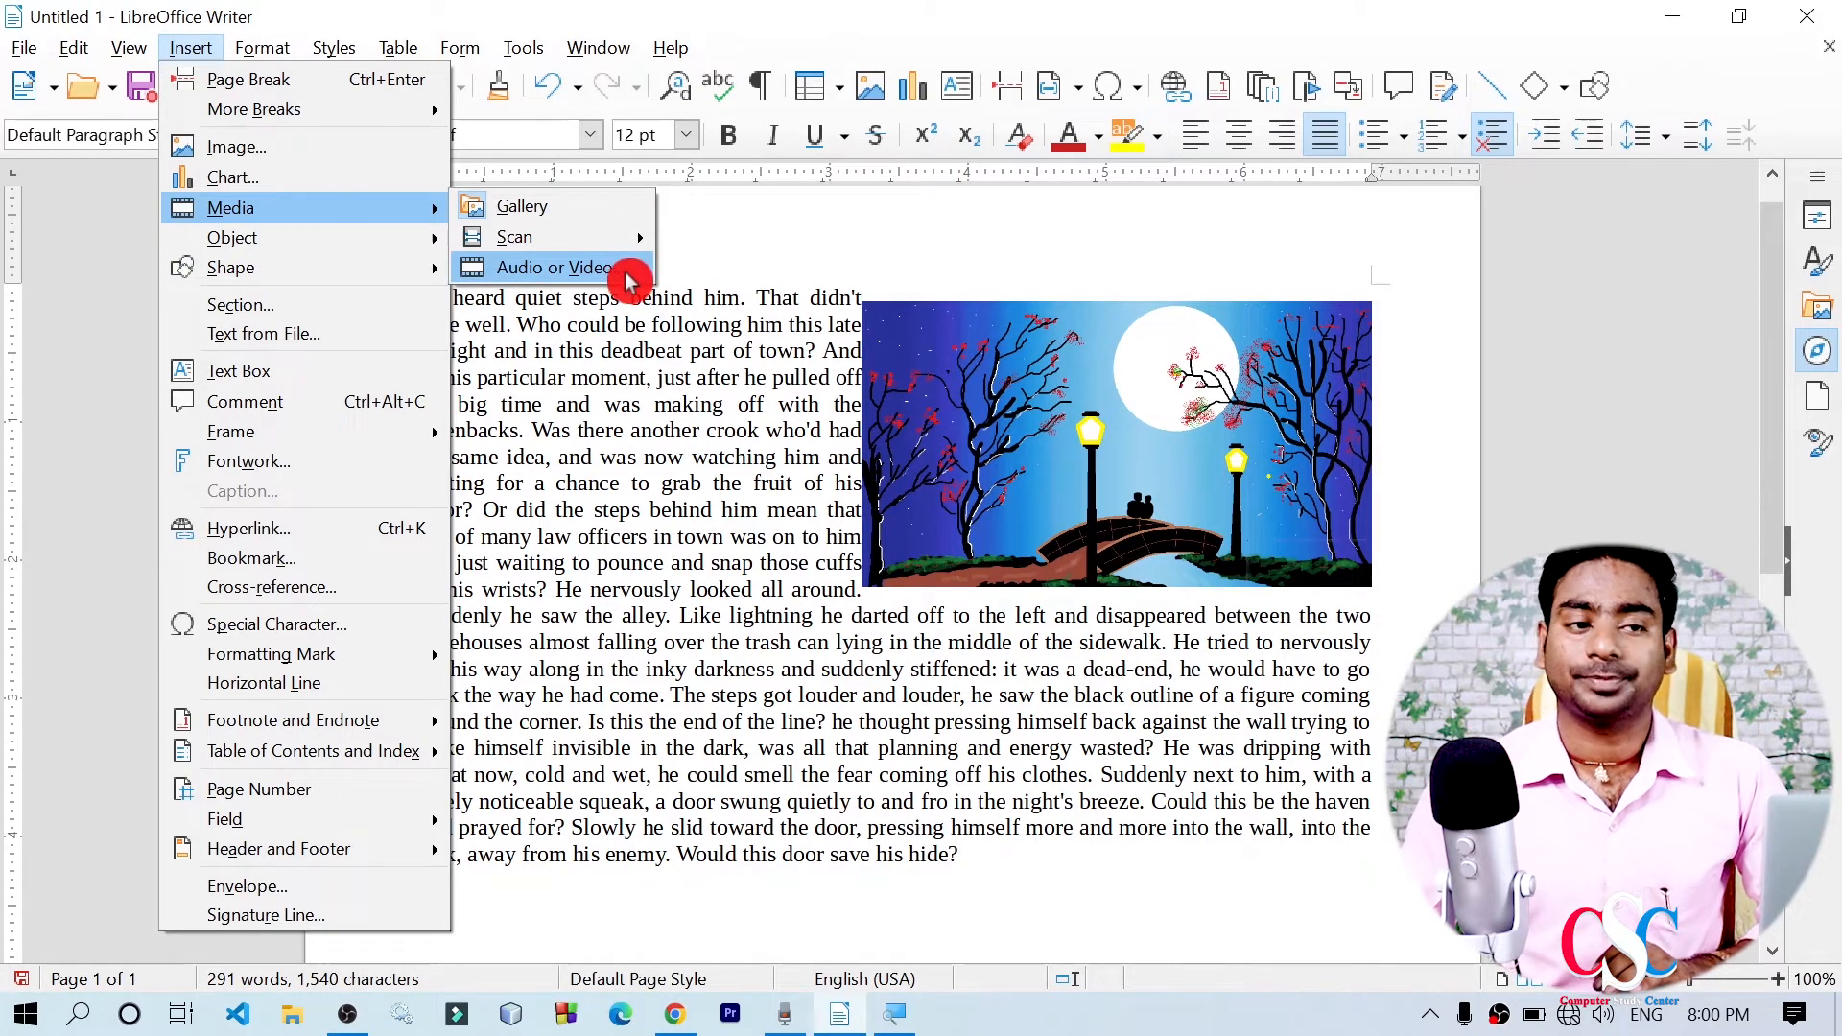
{"action": "left_click", "coordinate": [608, 273]}
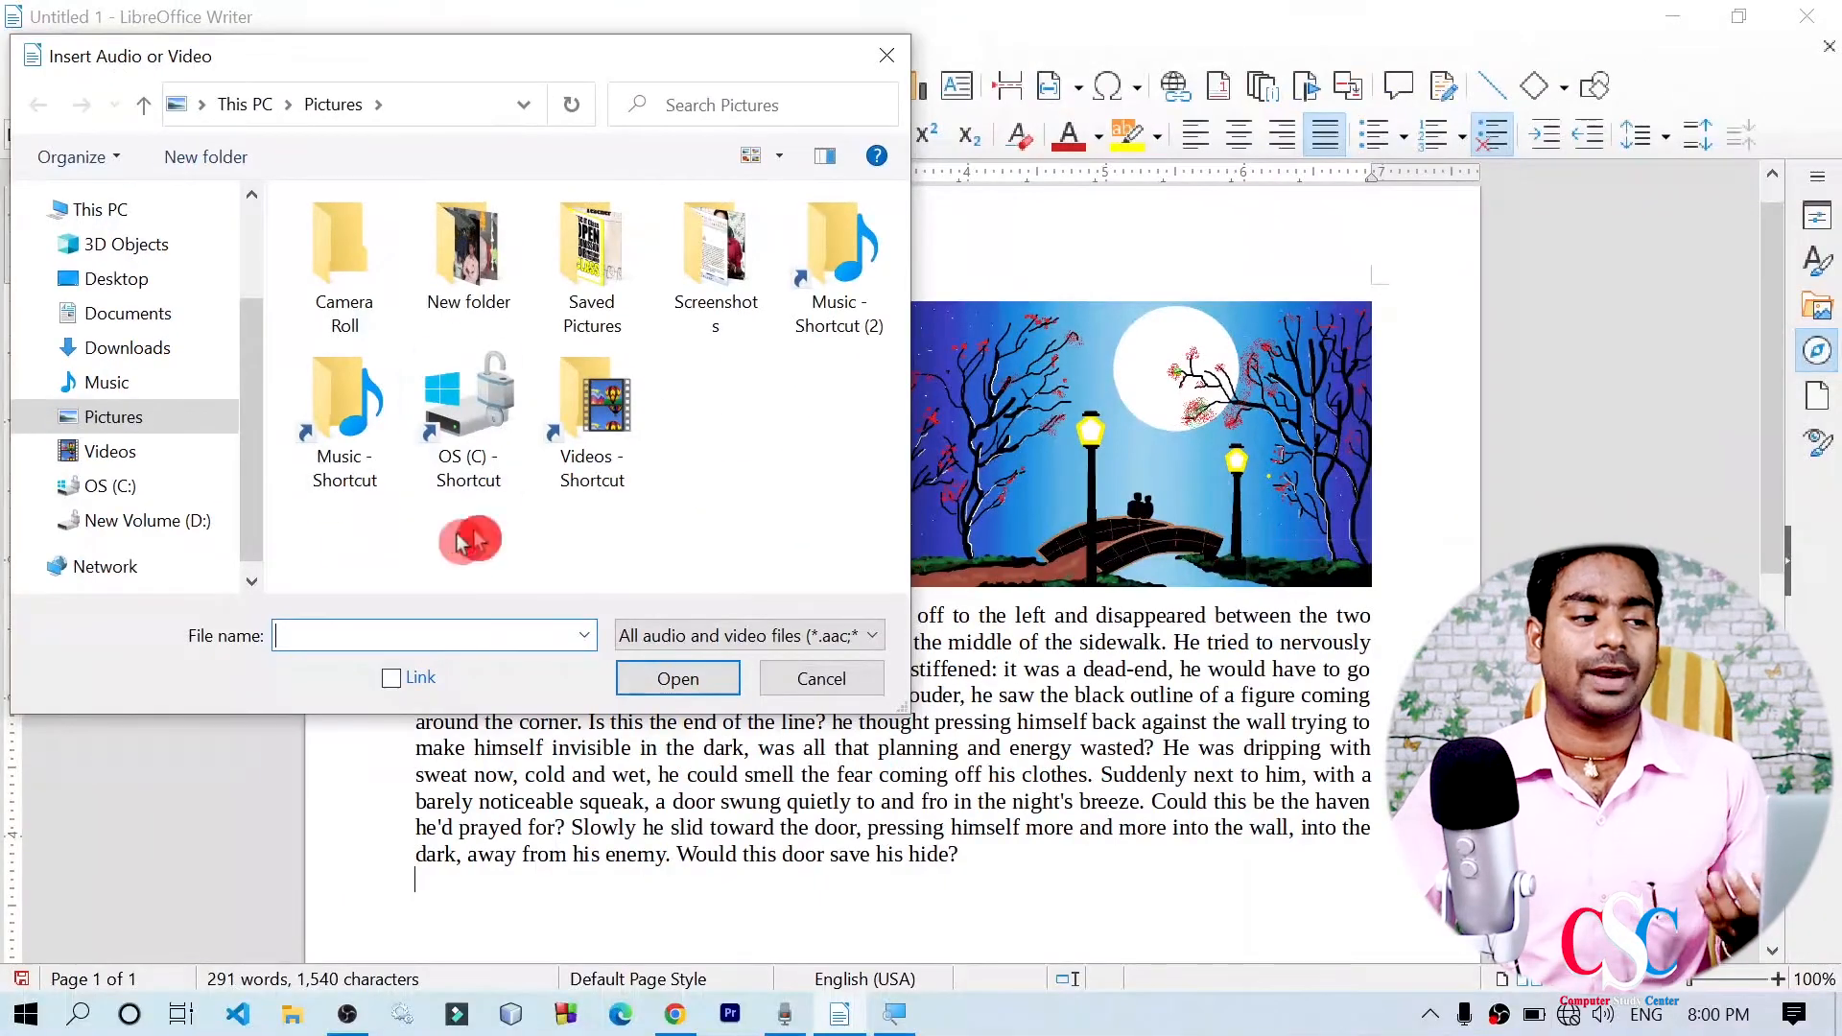
{"action": "scroll", "coordinate": [221, 441], "scroll_direction": "down", "scroll_amount": 1}
{"action": "left_click", "coordinate": [144, 474]}
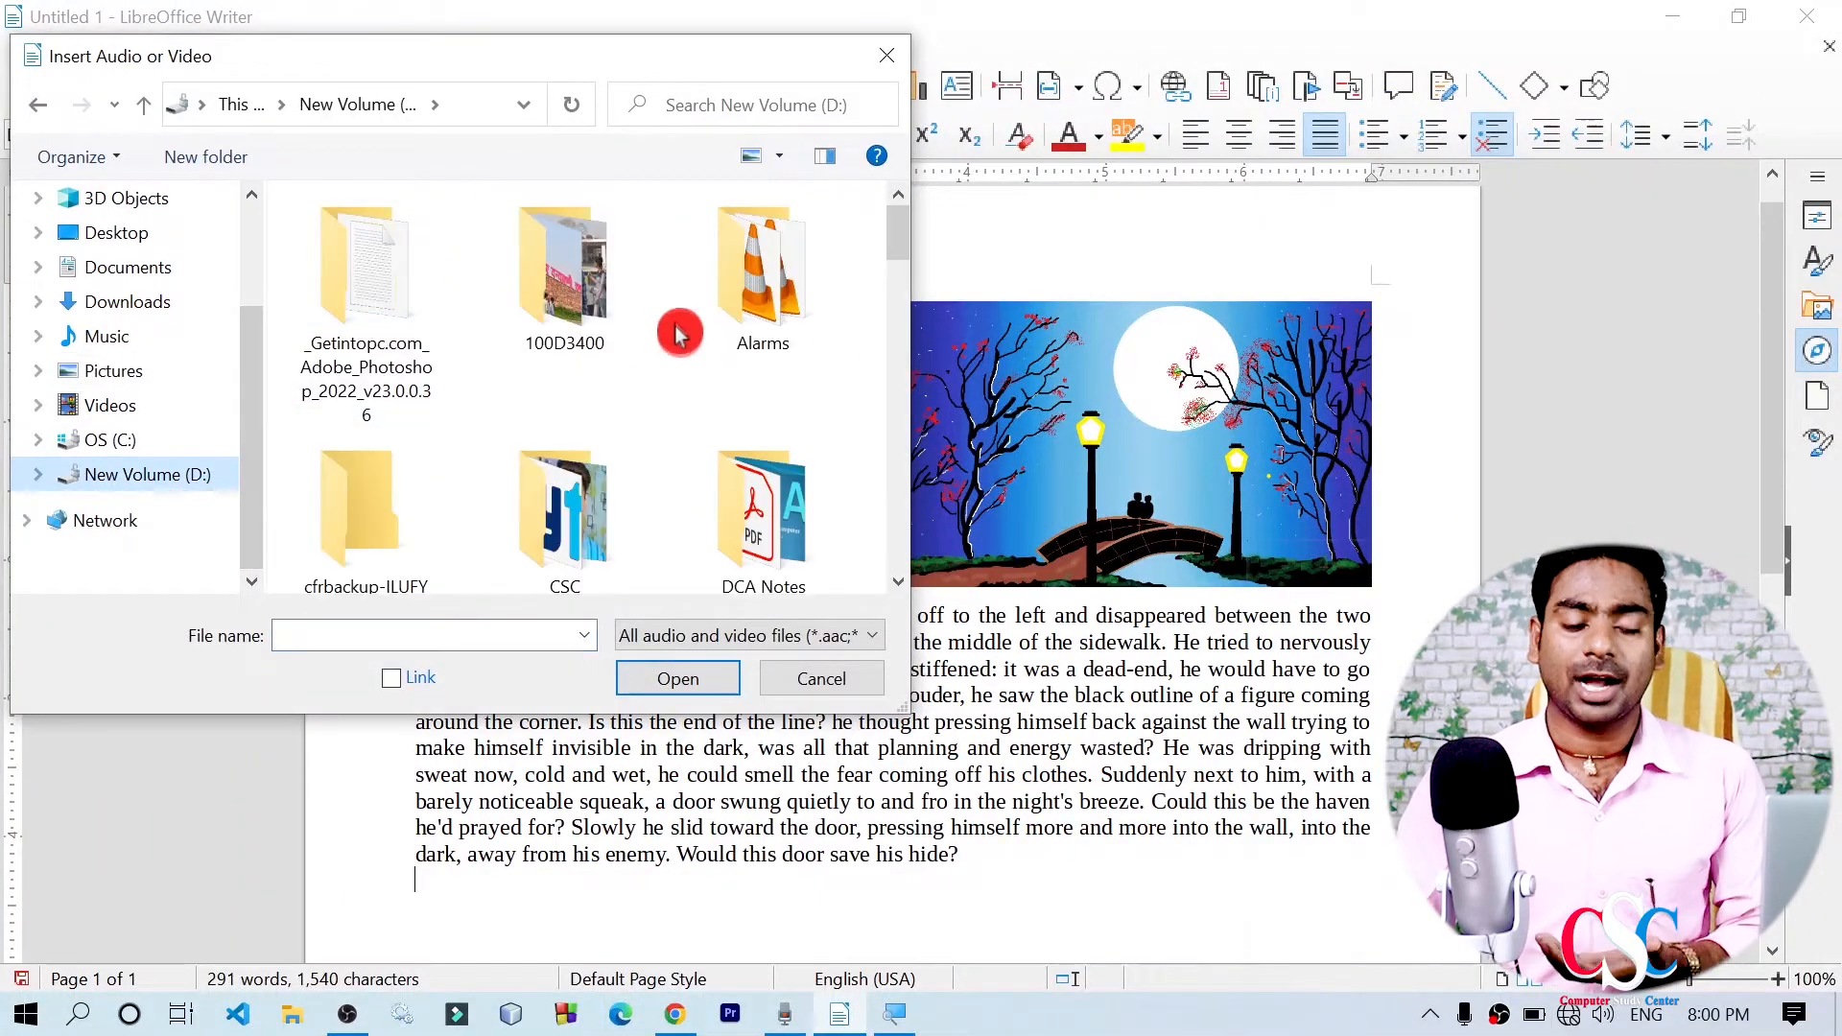
{"action": "left_click", "coordinate": [881, 253]}
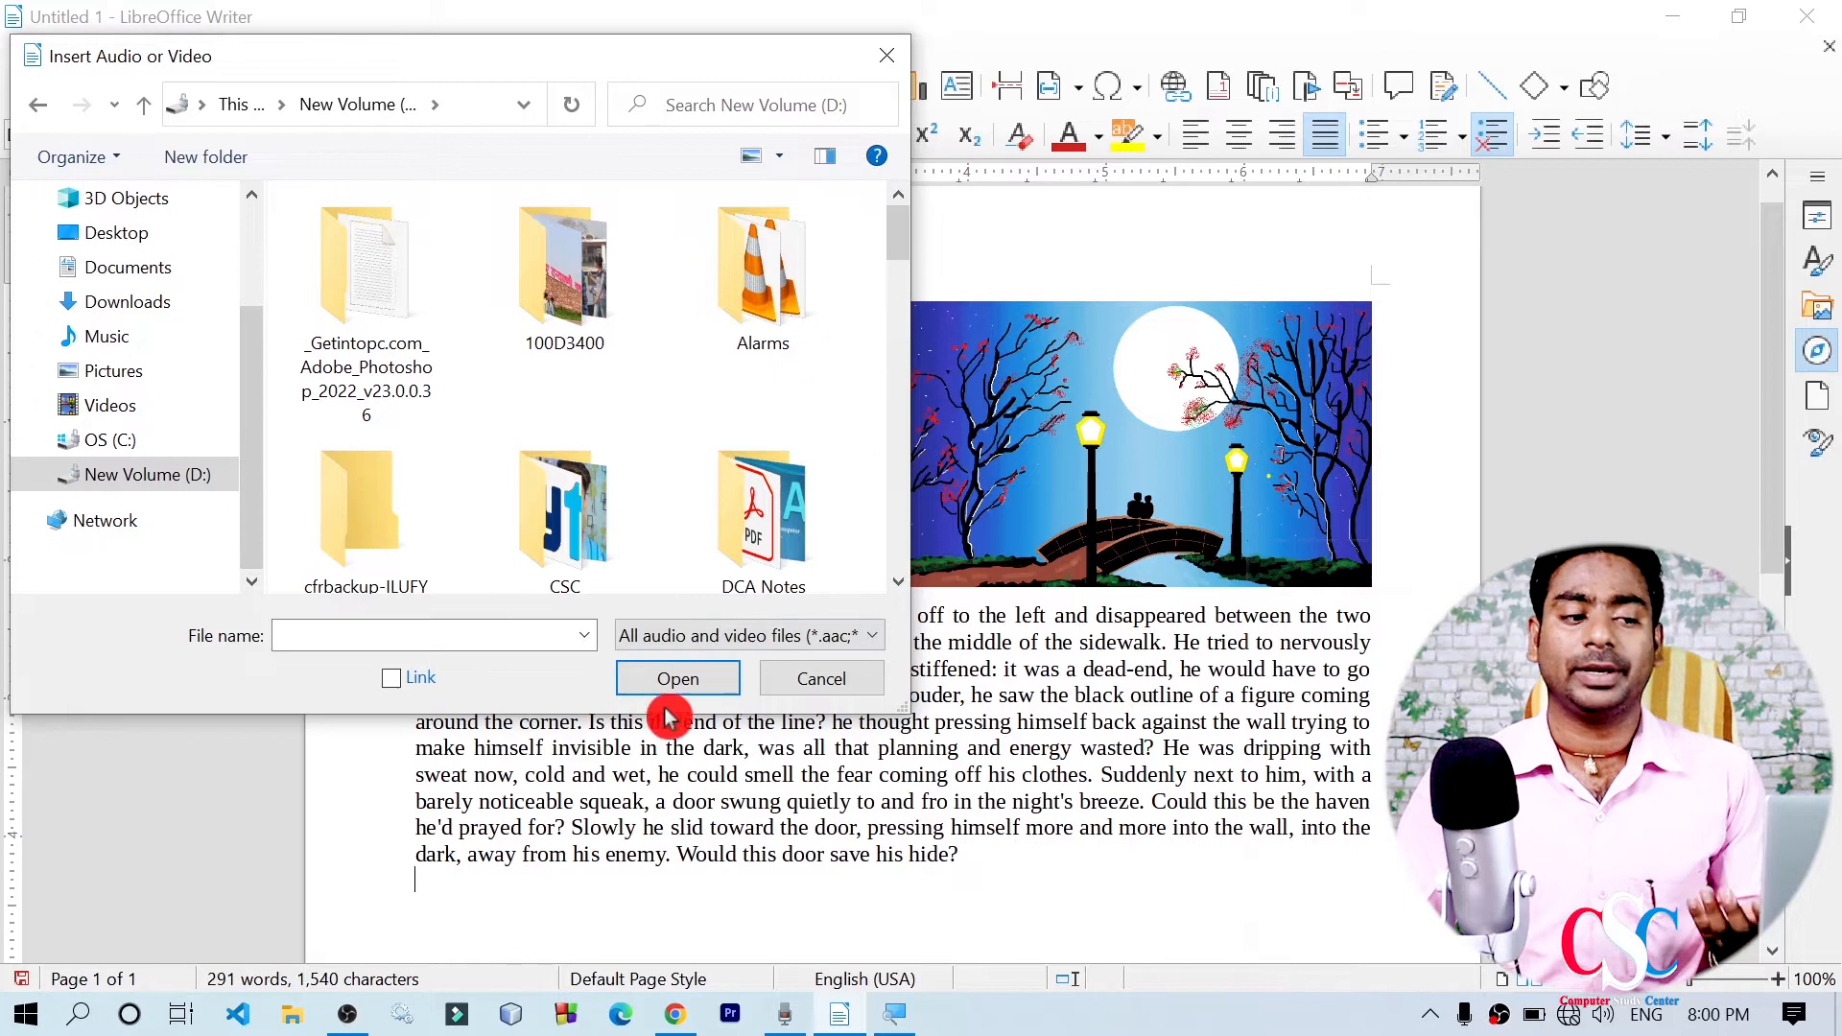
{"action": "left_click", "coordinate": [837, 682]}
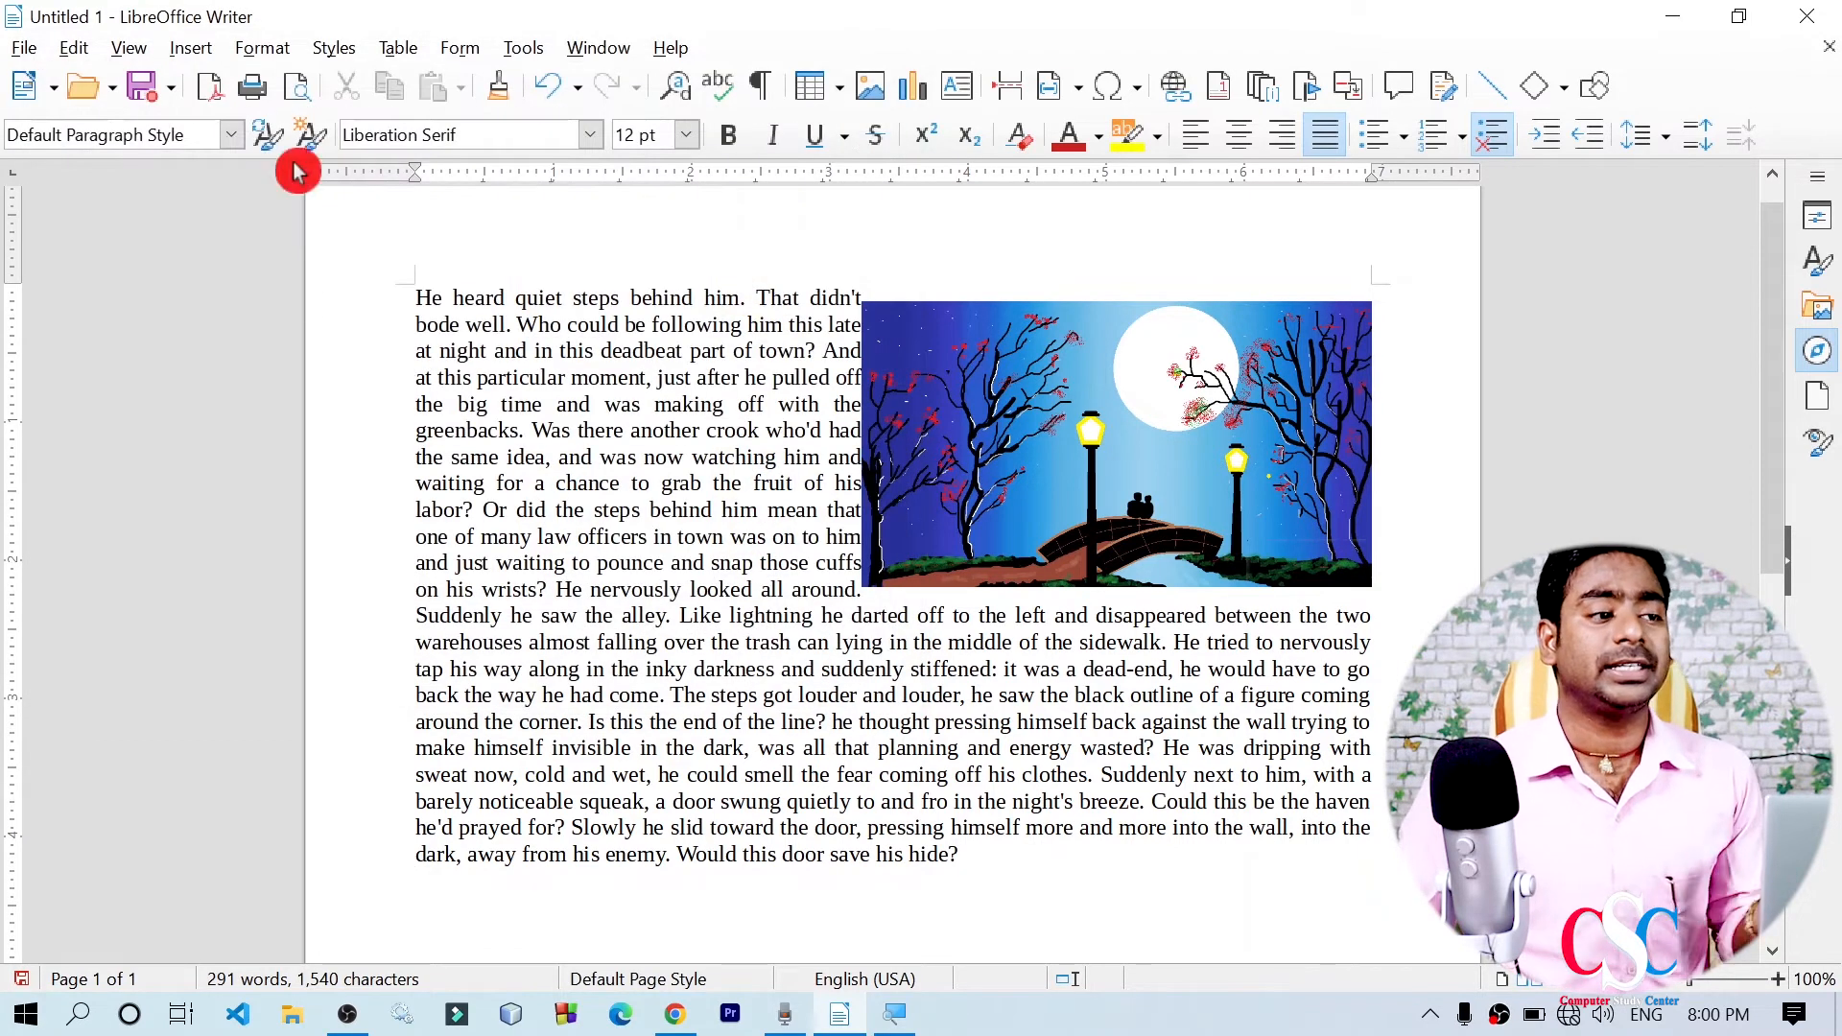
Insert an empty formula object on the line below the paragraph and remove it again
{"action": "left_click", "coordinate": [192, 48]}
{"action": "mouse_move", "coordinate": [360, 244]}
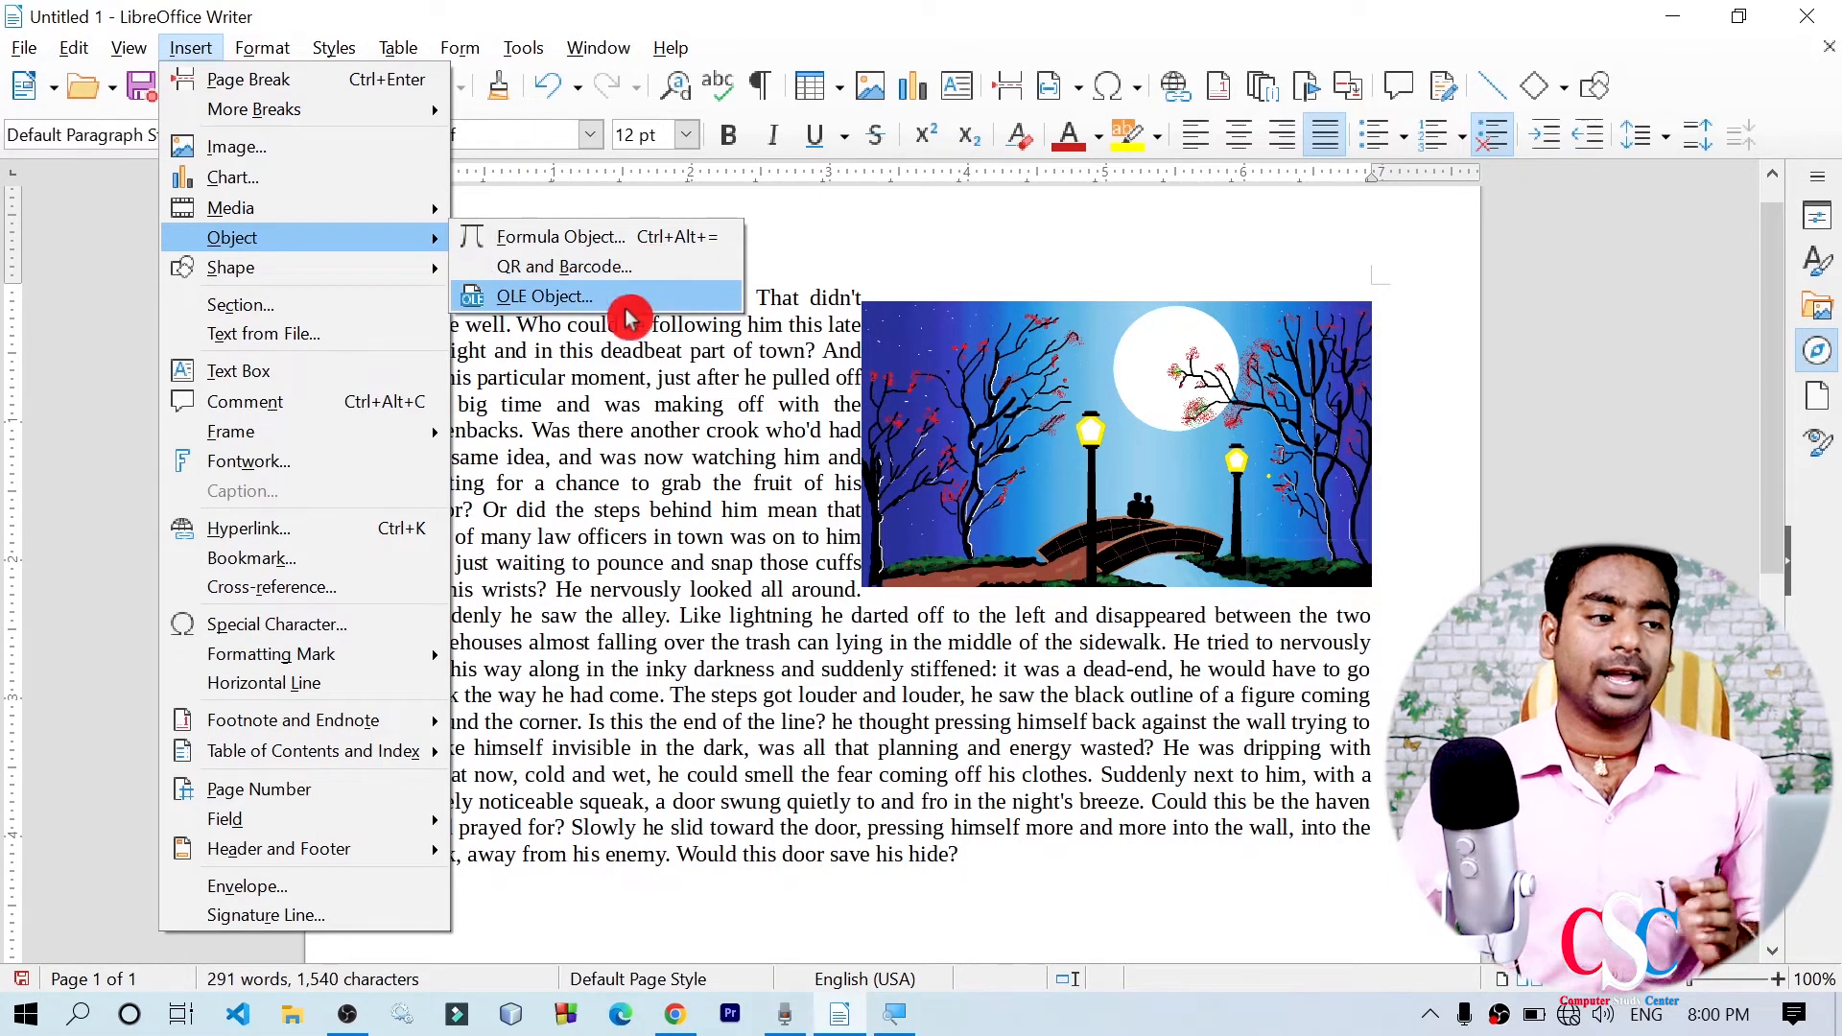
{"action": "left_click", "coordinate": [710, 236]}
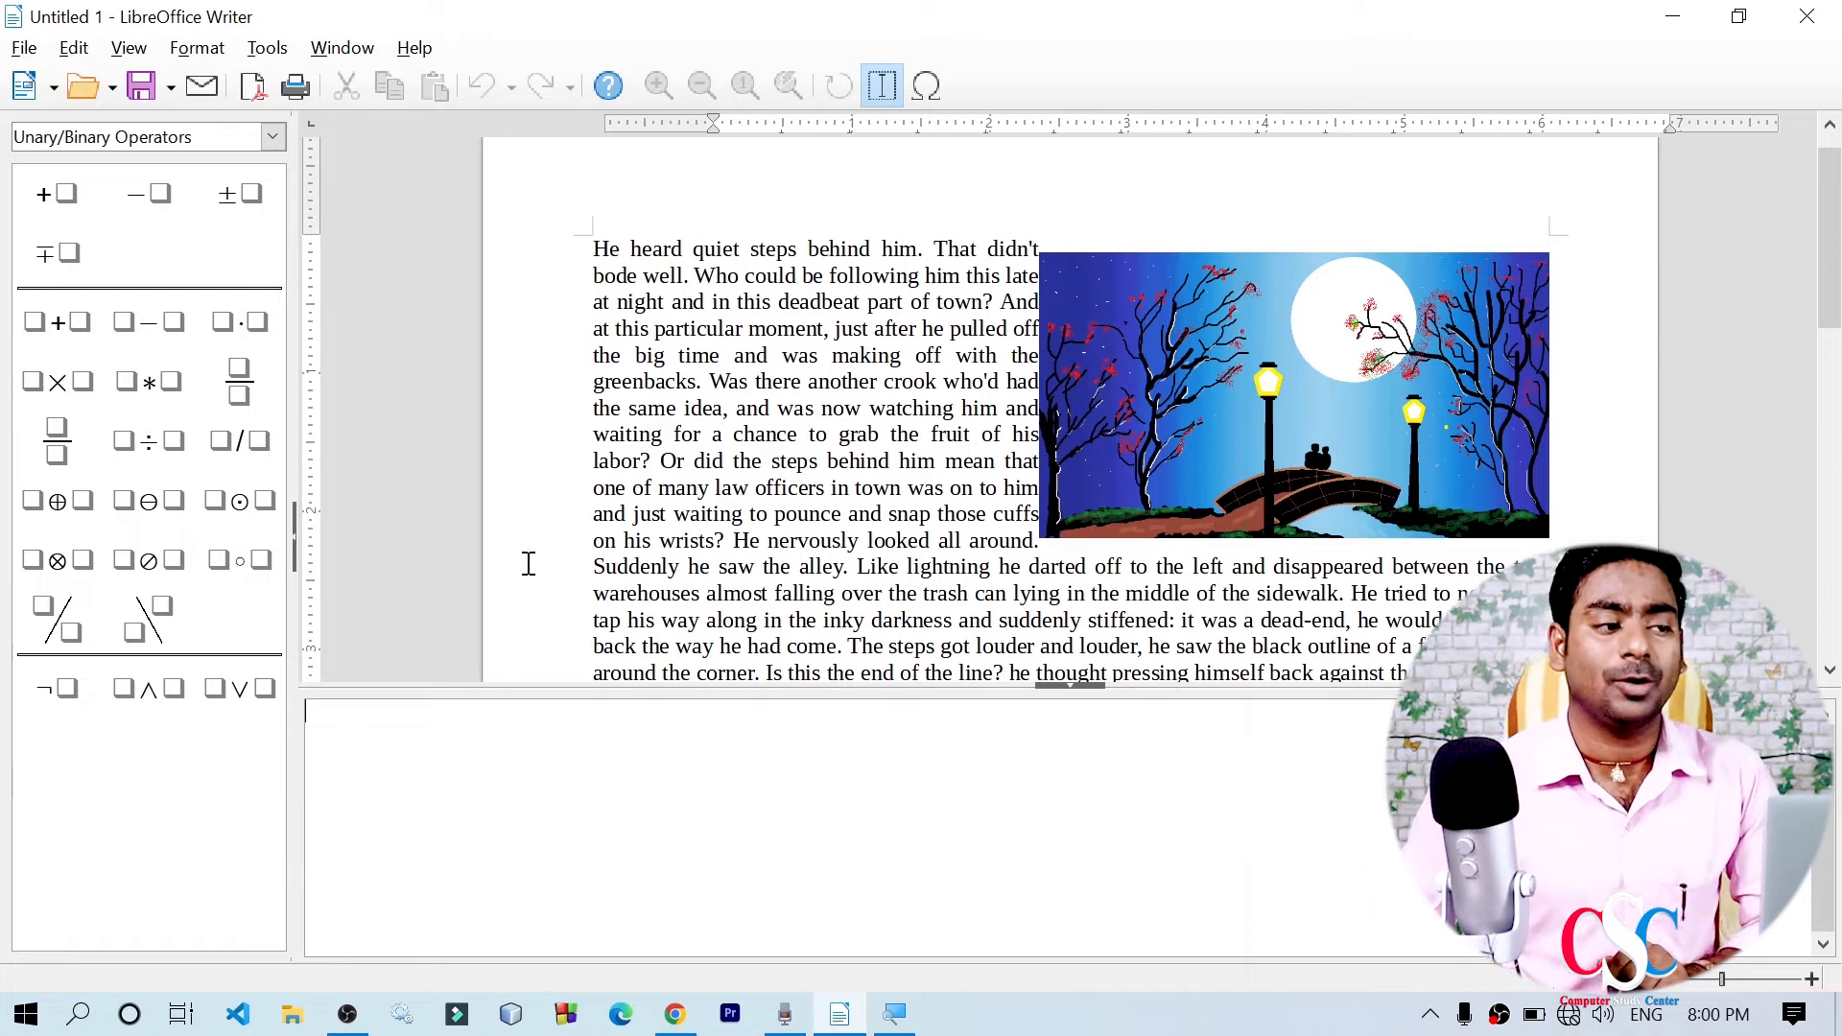
{"action": "left_click", "coordinate": [610, 479]}
{"action": "left_click", "coordinate": [290, 594]}
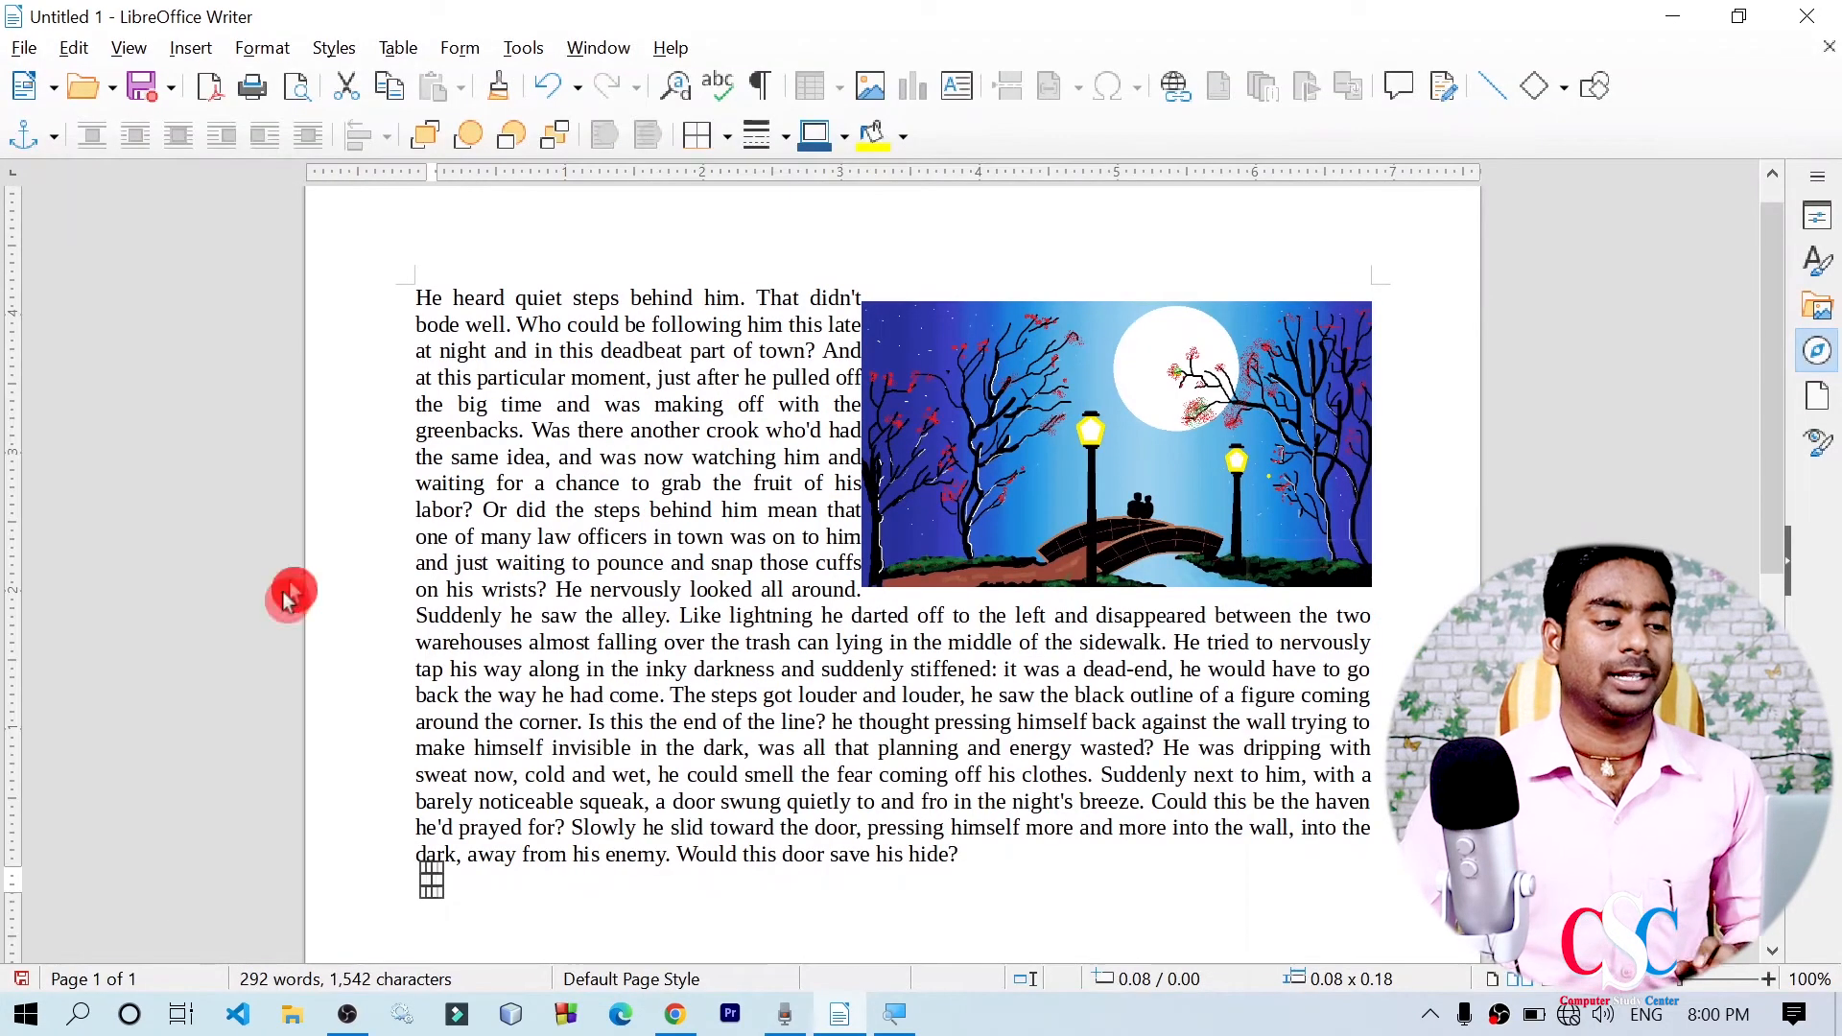
{"action": "key", "text": "Delete"}
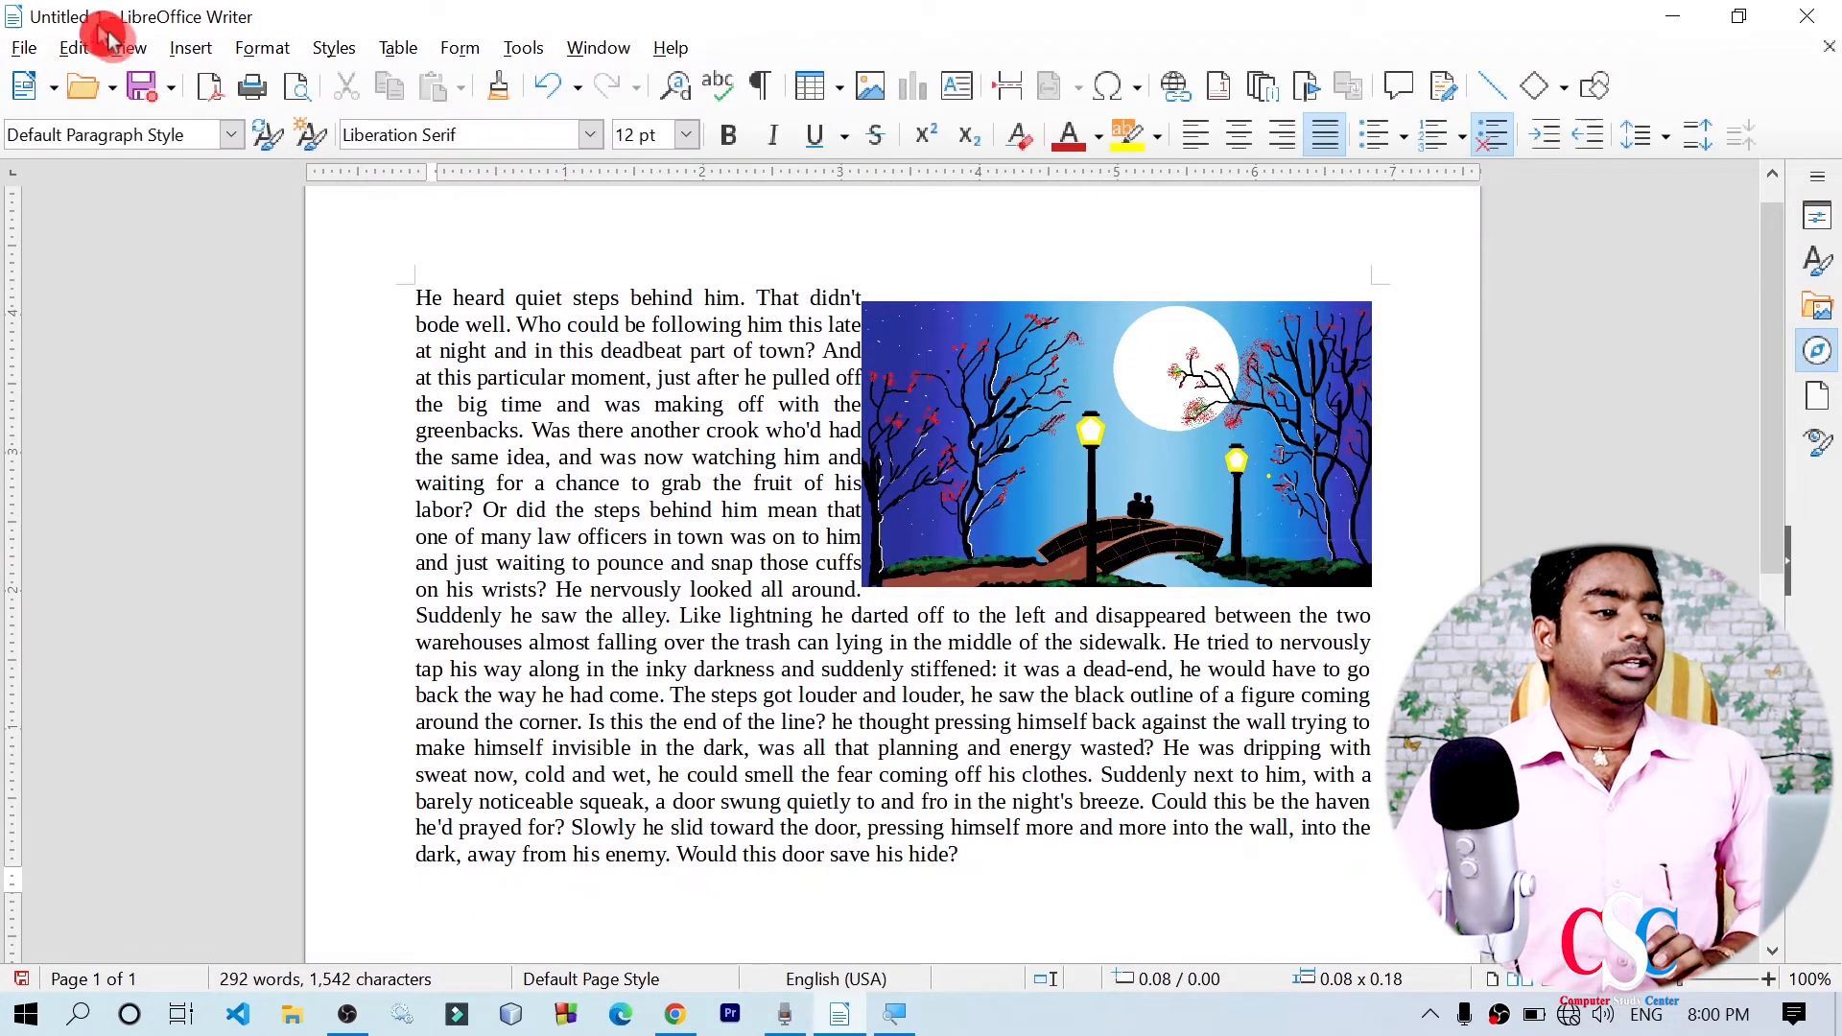
Review the available shape categories and draw a large Smiley Face symbol shape in the empty area below the paragraph
{"action": "left_click", "coordinate": [190, 48]}
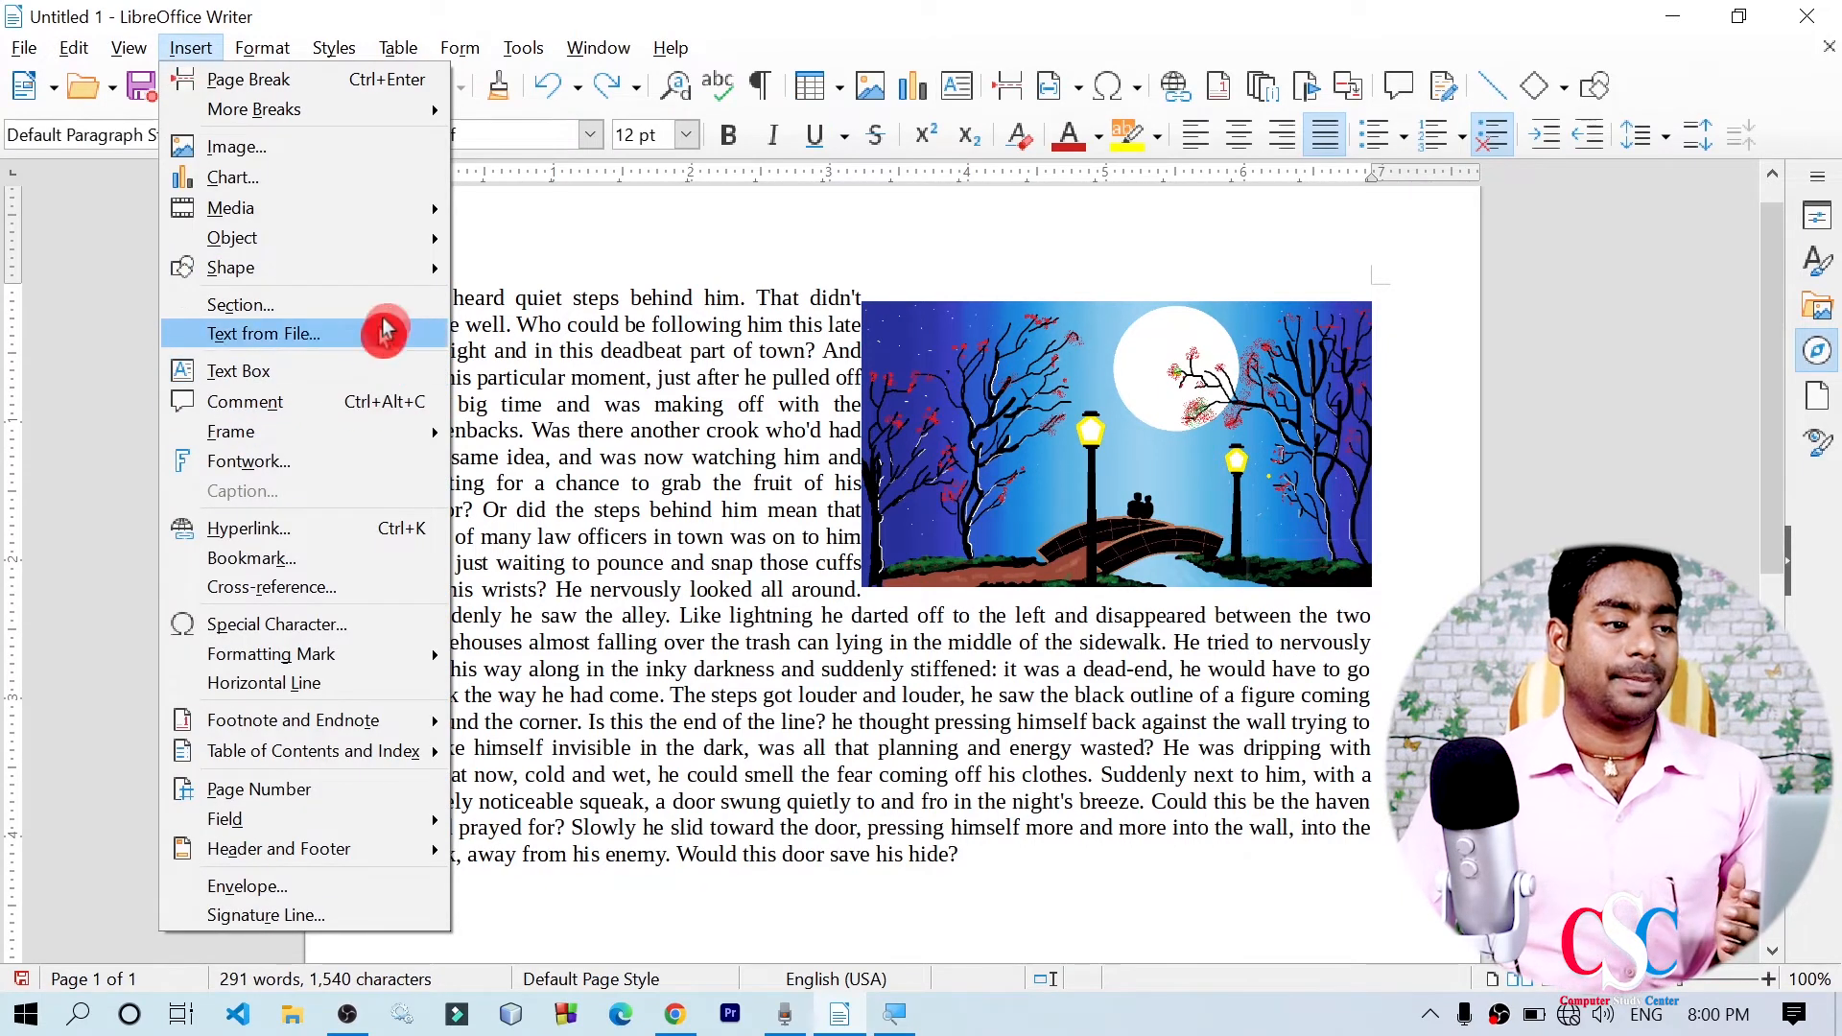
{"action": "mouse_move", "coordinate": [401, 281]}
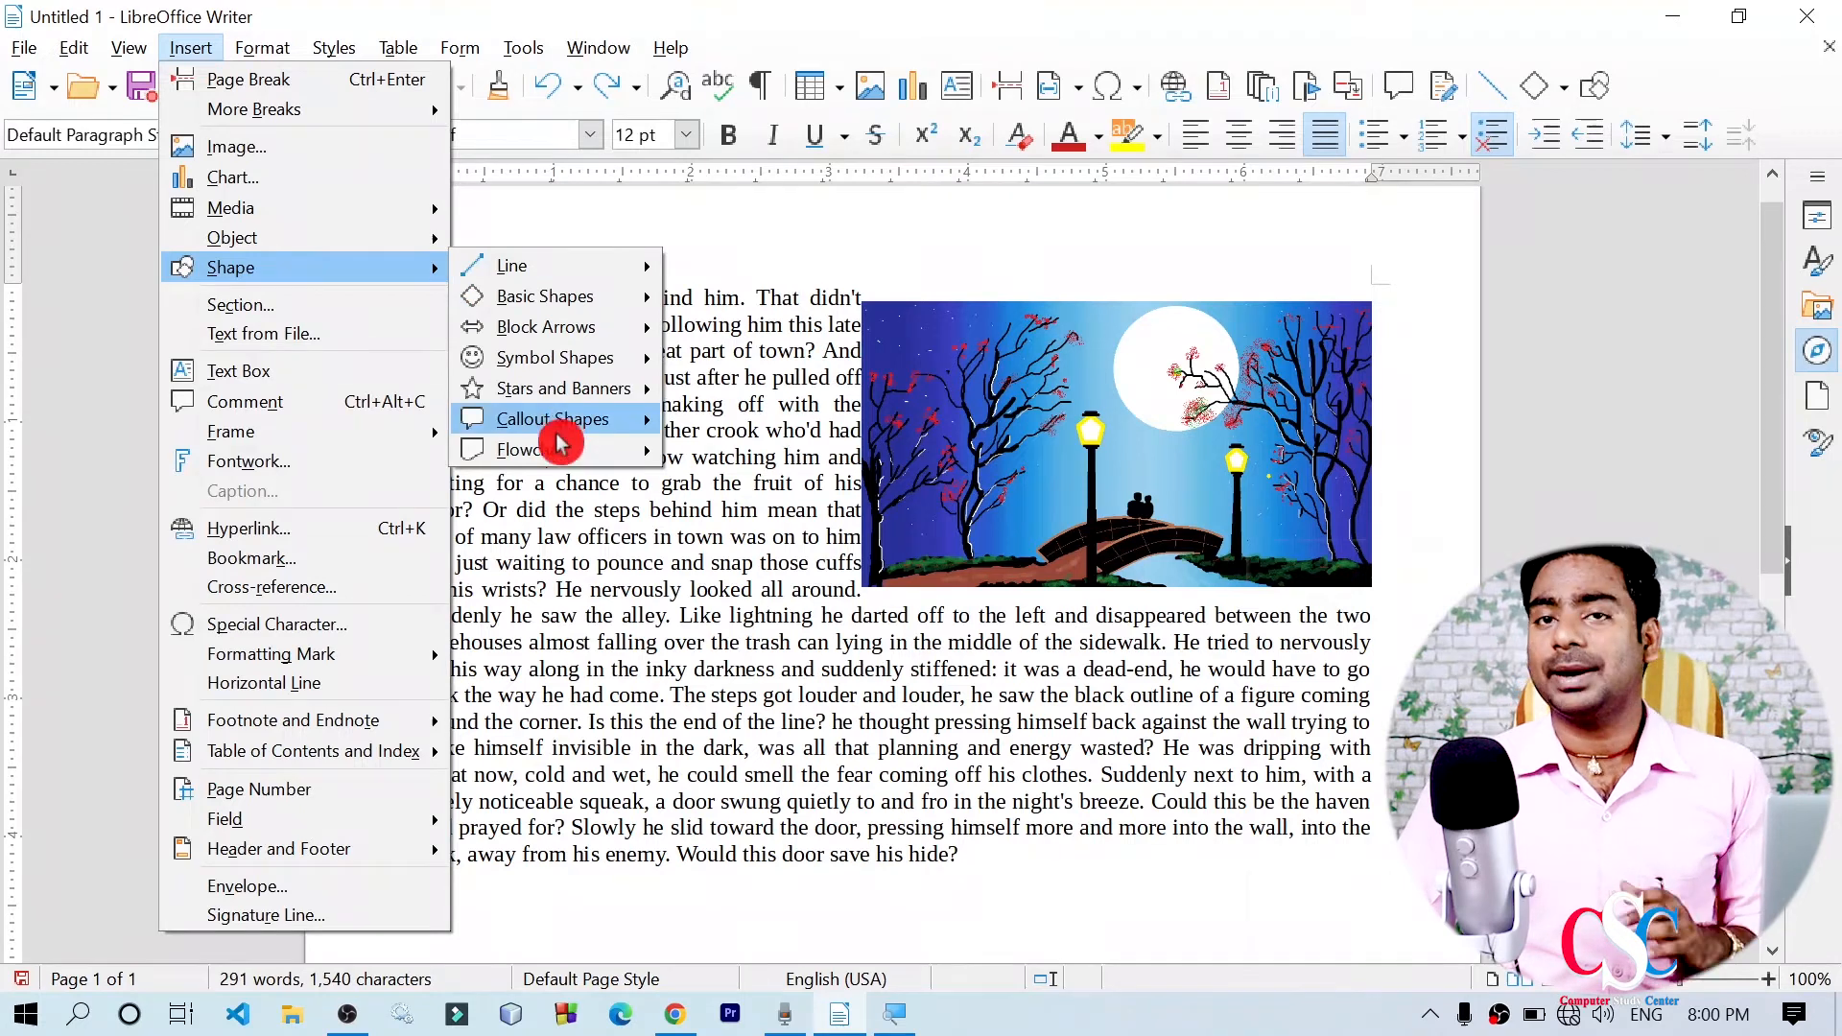
{"action": "mouse_move", "coordinate": [567, 437]}
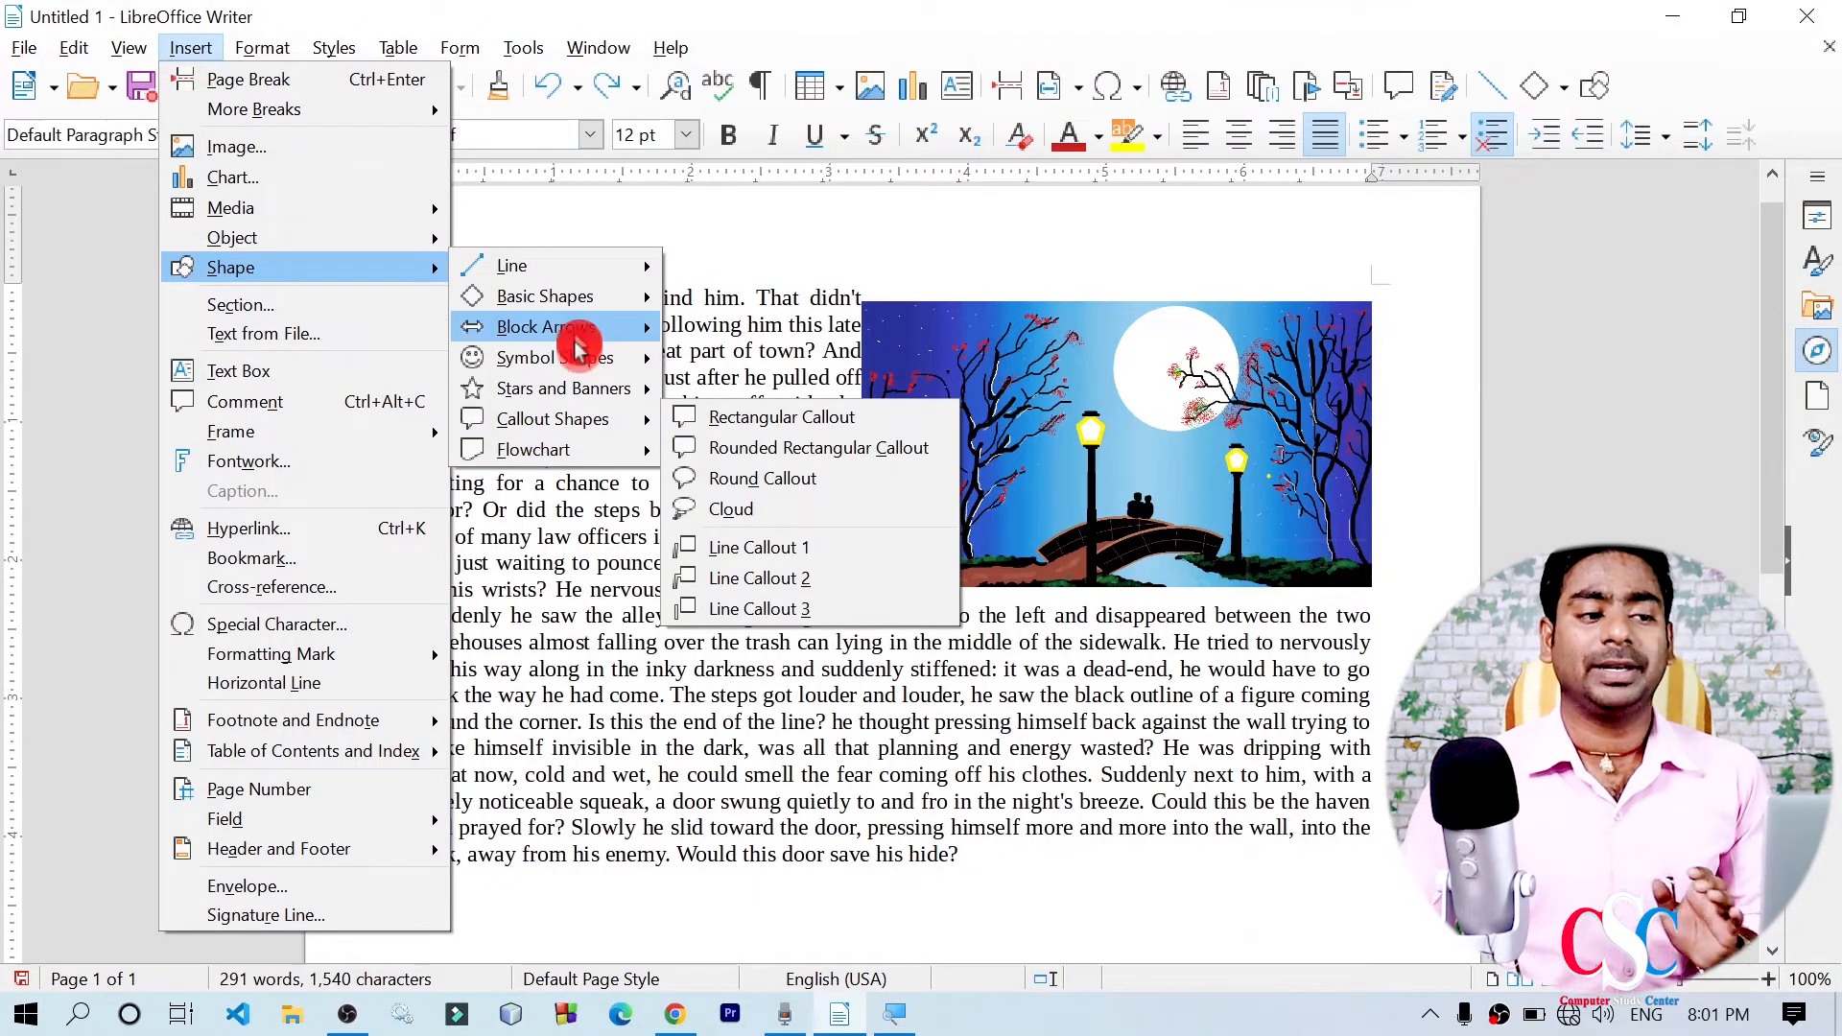
{"action": "mouse_move", "coordinate": [606, 268]}
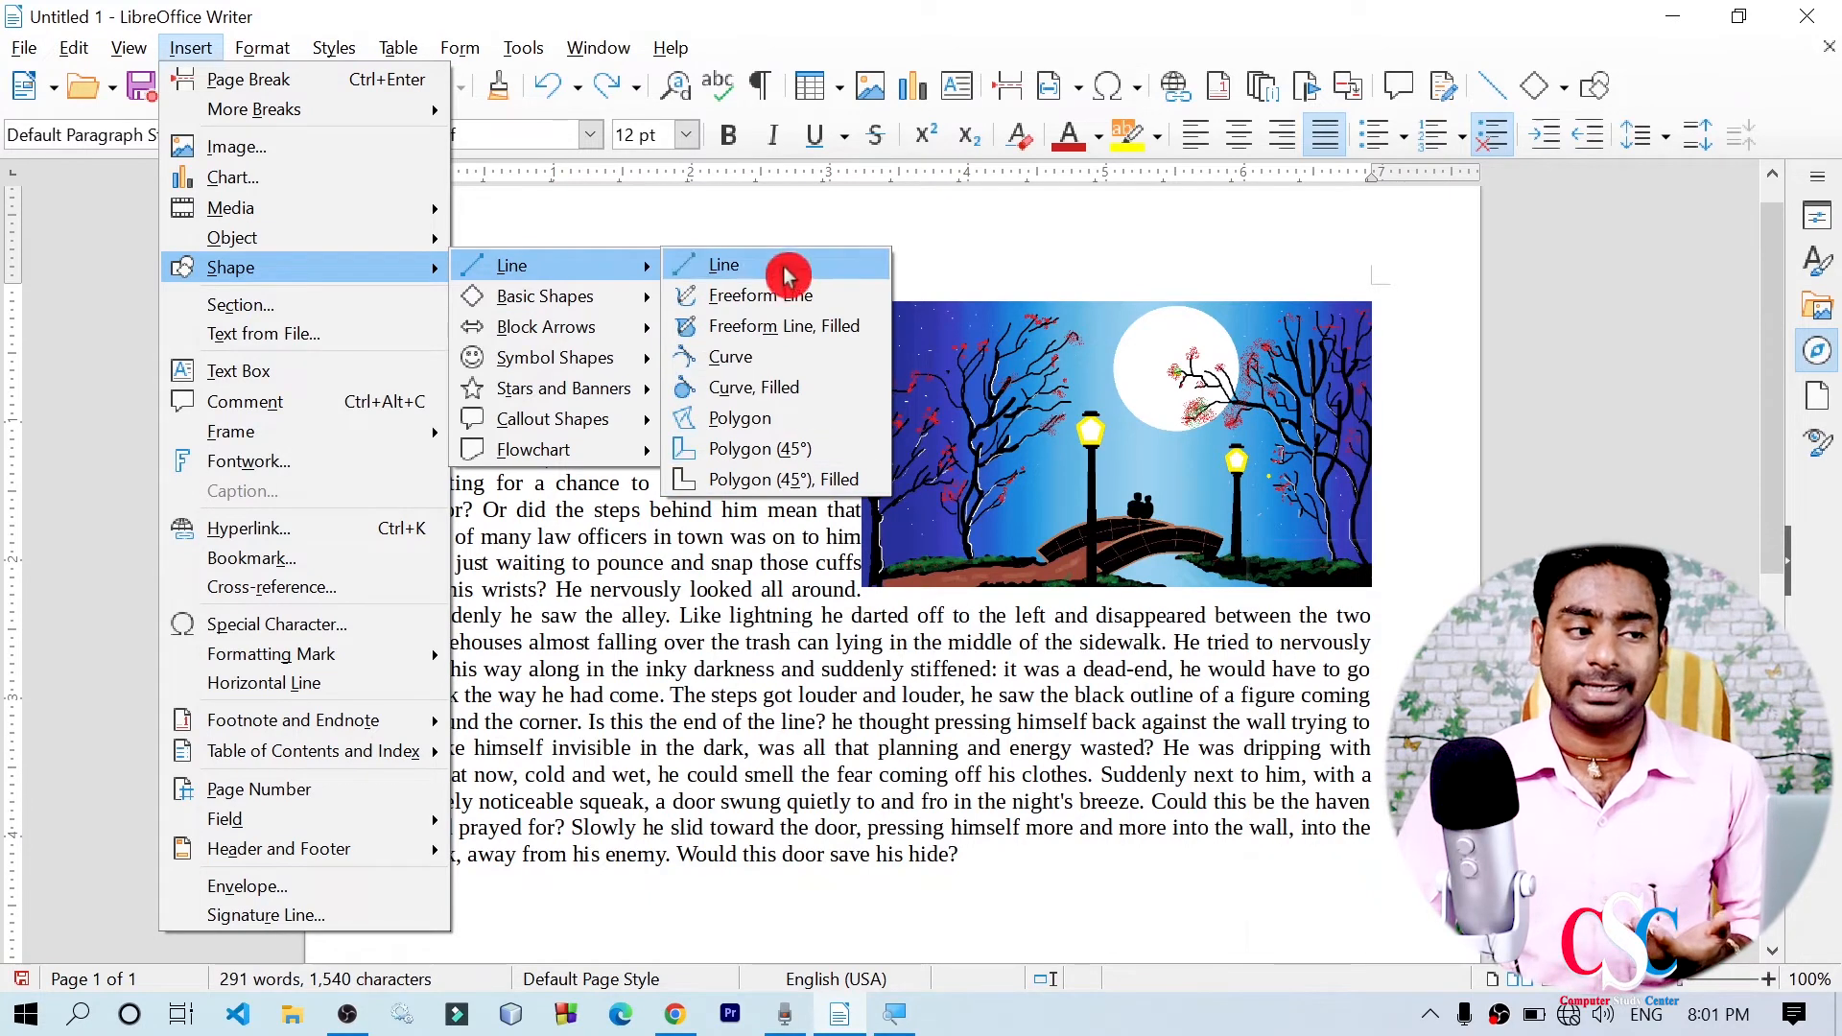
{"action": "mouse_move", "coordinate": [599, 303]}
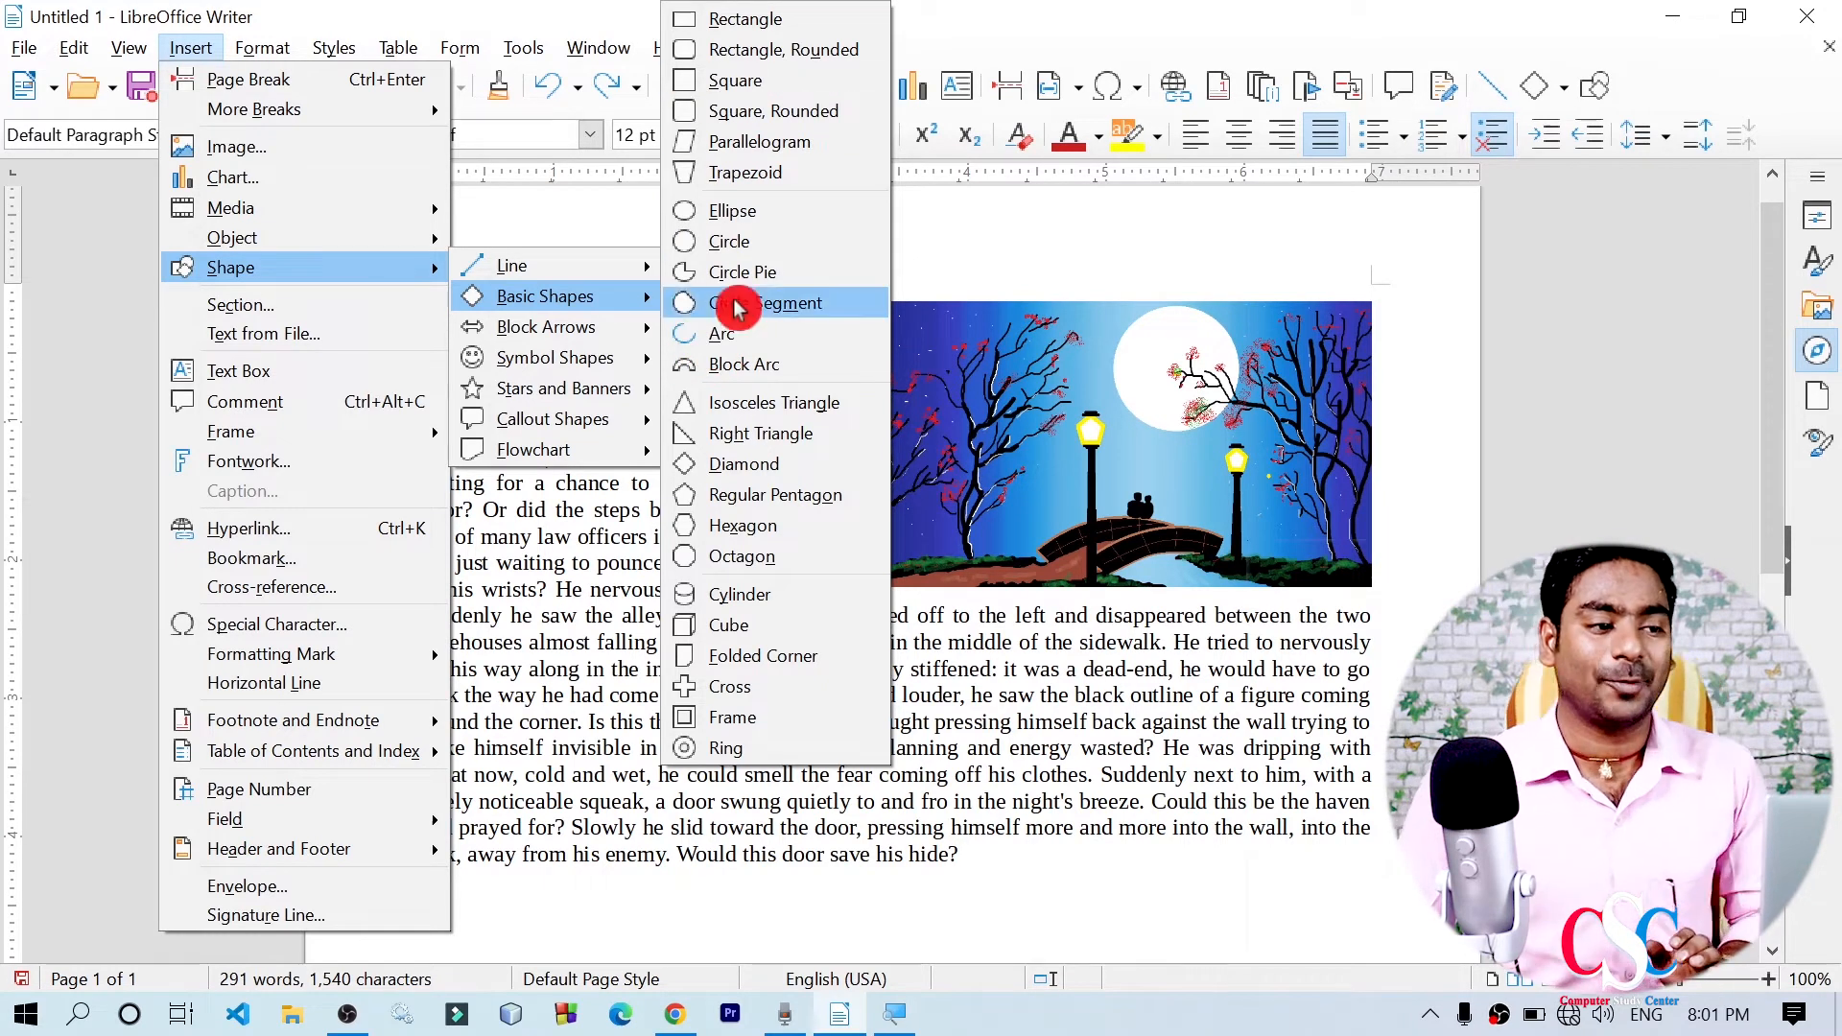
{"action": "mouse_move", "coordinate": [622, 341]}
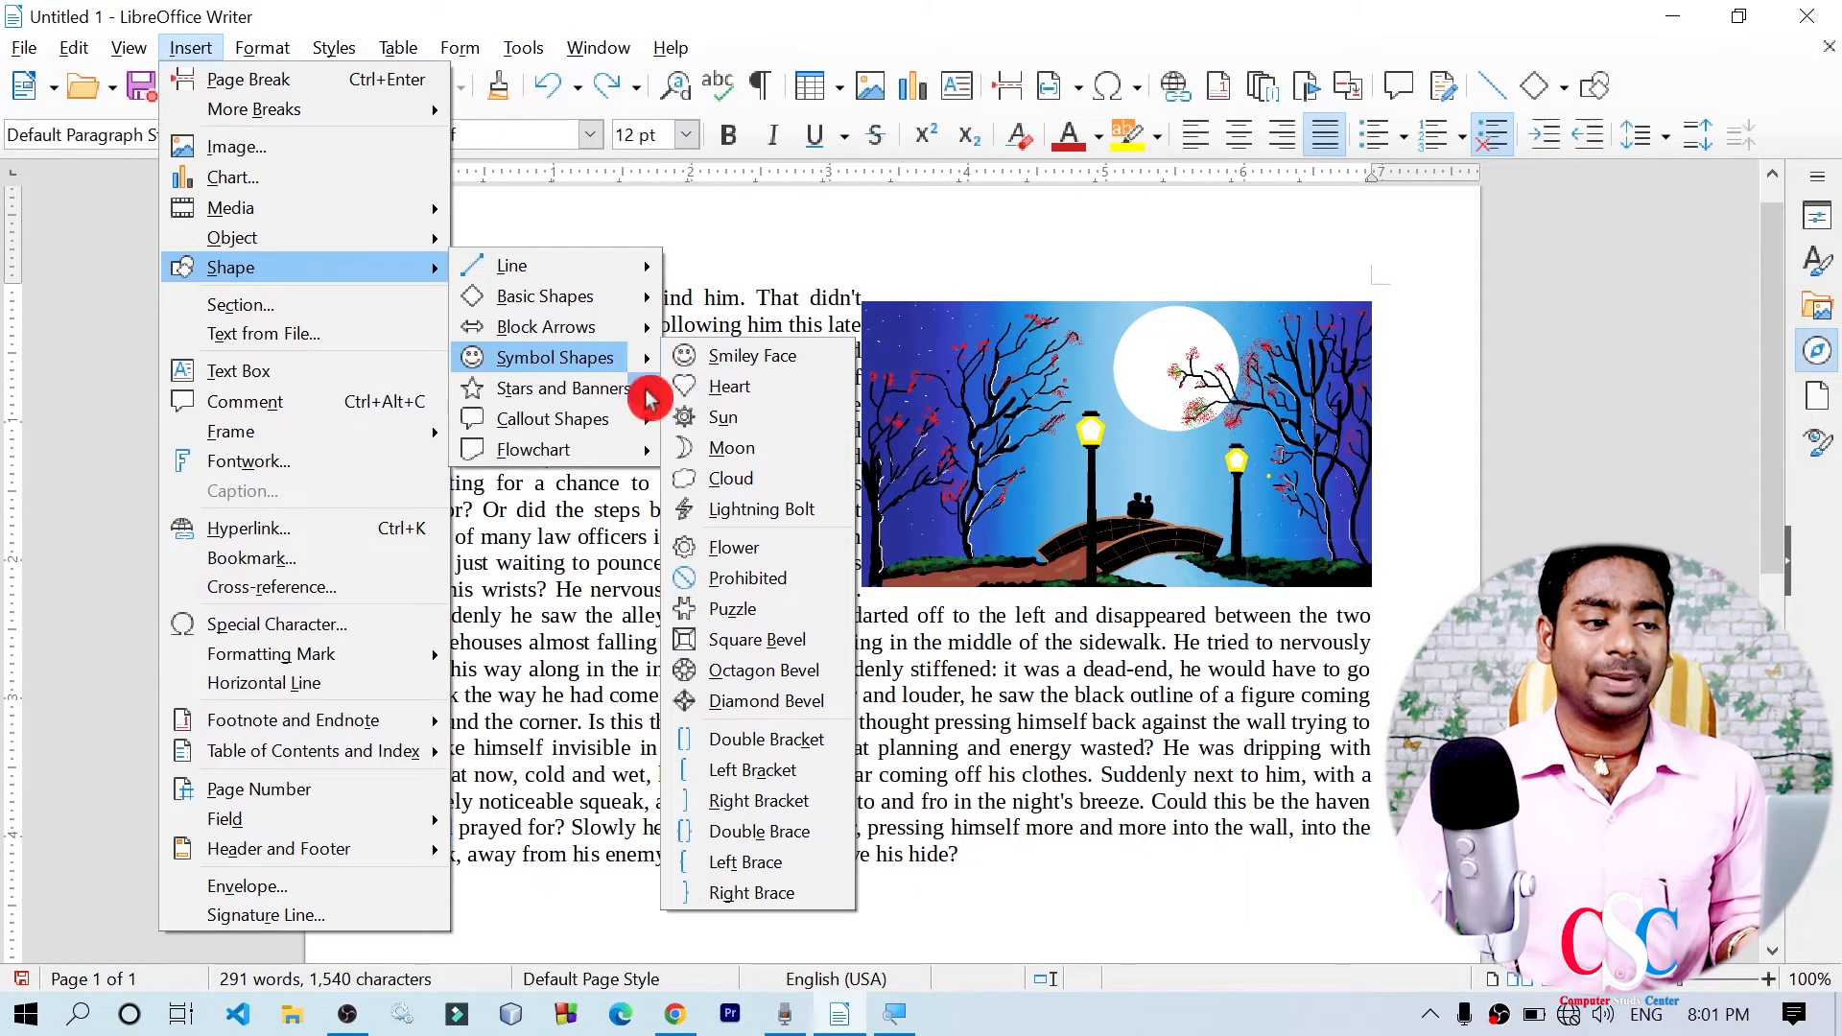
{"action": "mouse_move", "coordinate": [588, 392]}
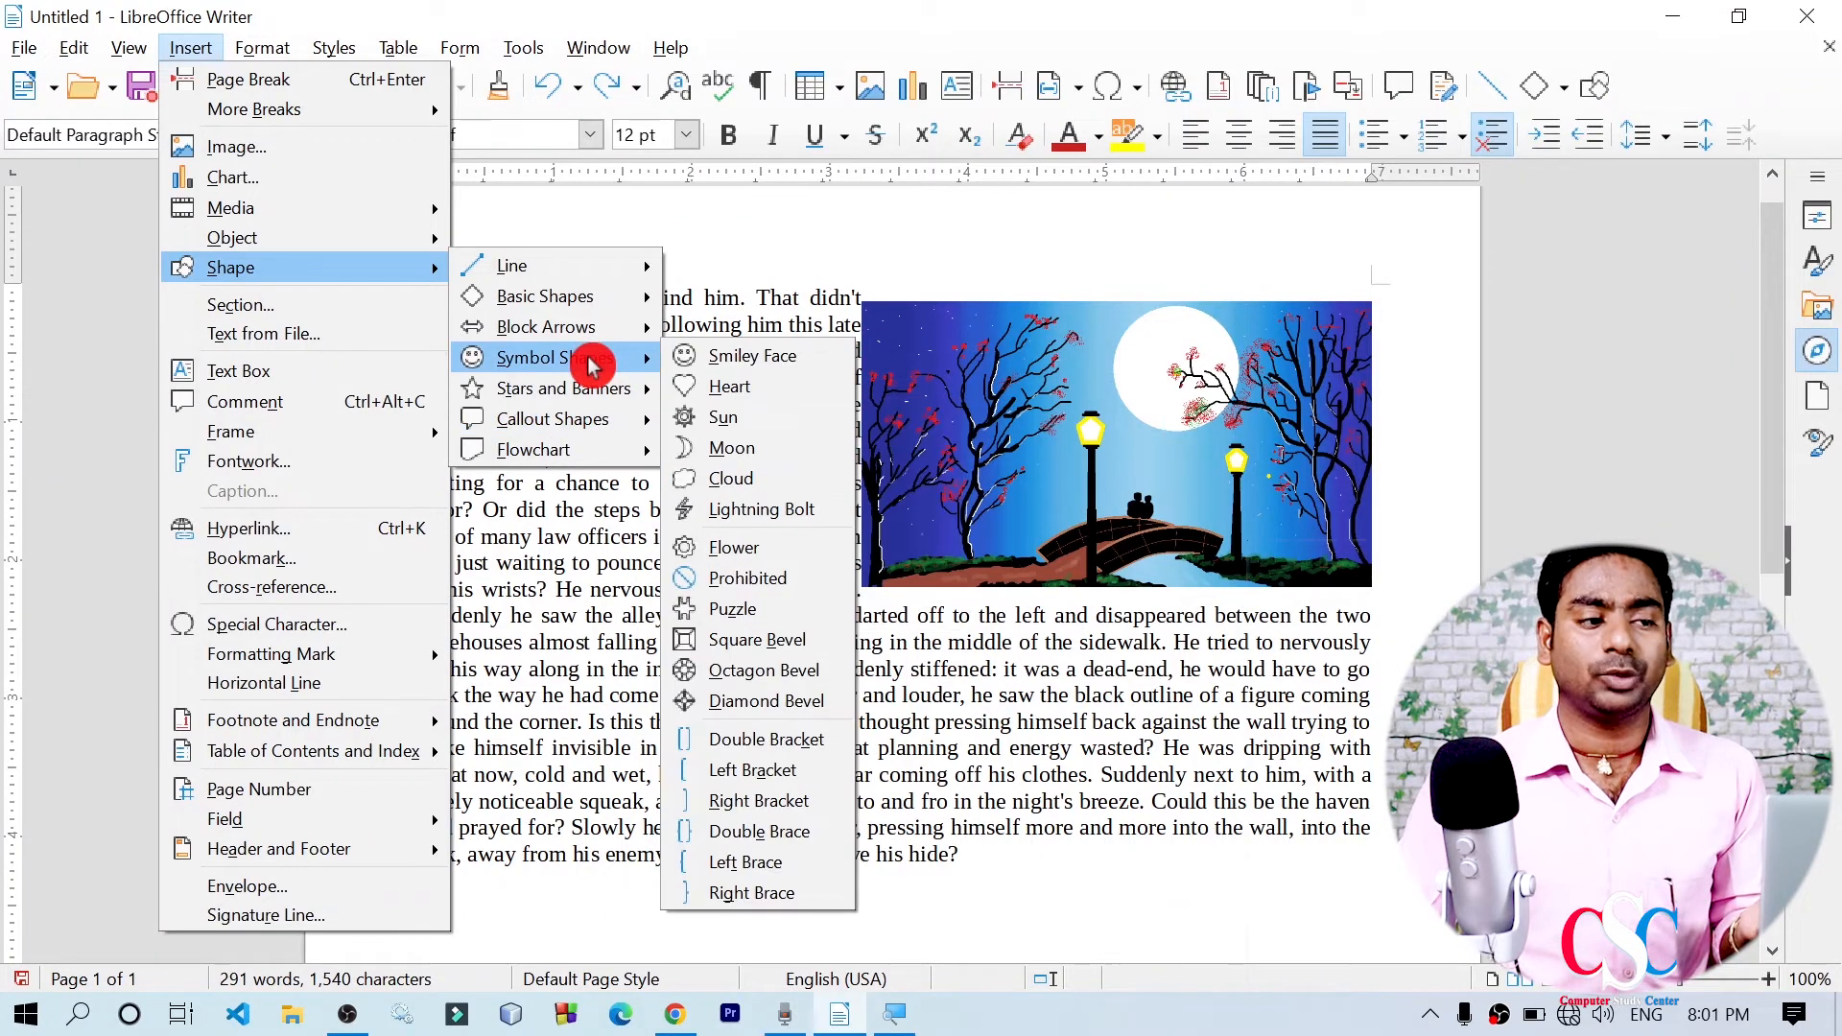
{"action": "left_click", "coordinate": [763, 362]}
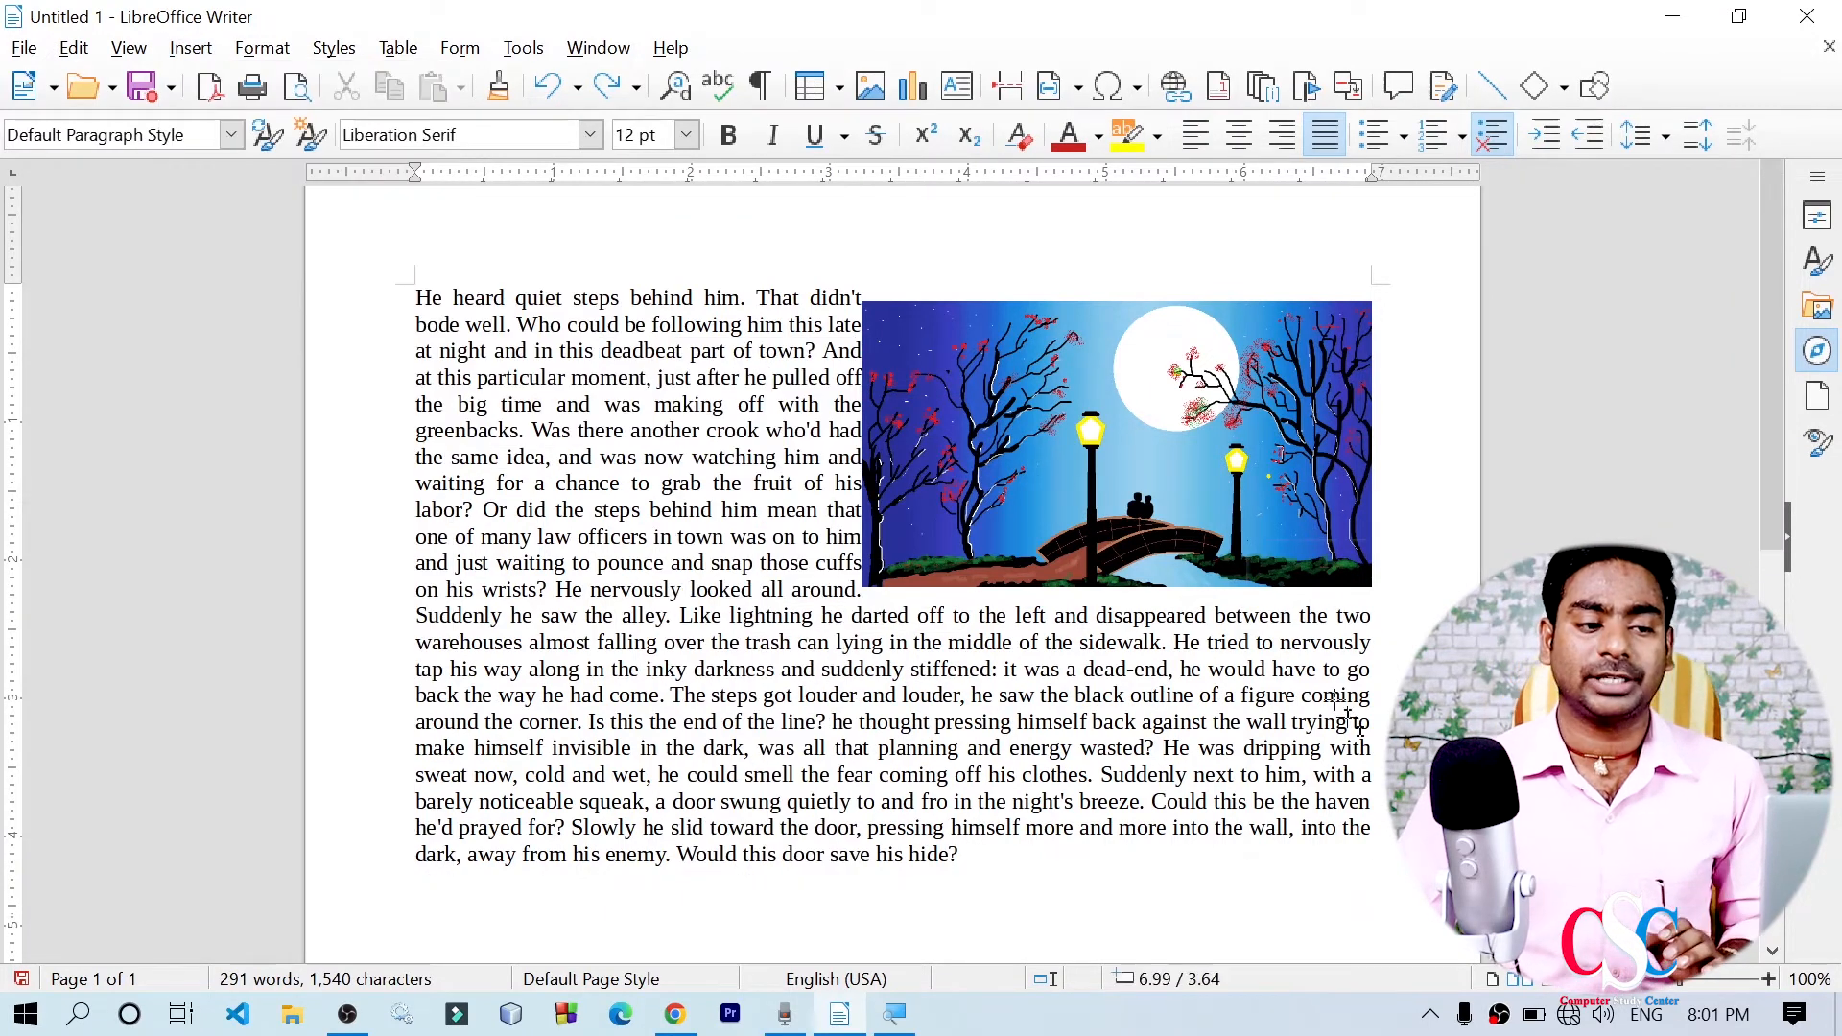
{"action": "scroll", "coordinate": [1775, 493], "scroll_direction": "down", "scroll_amount": 5}
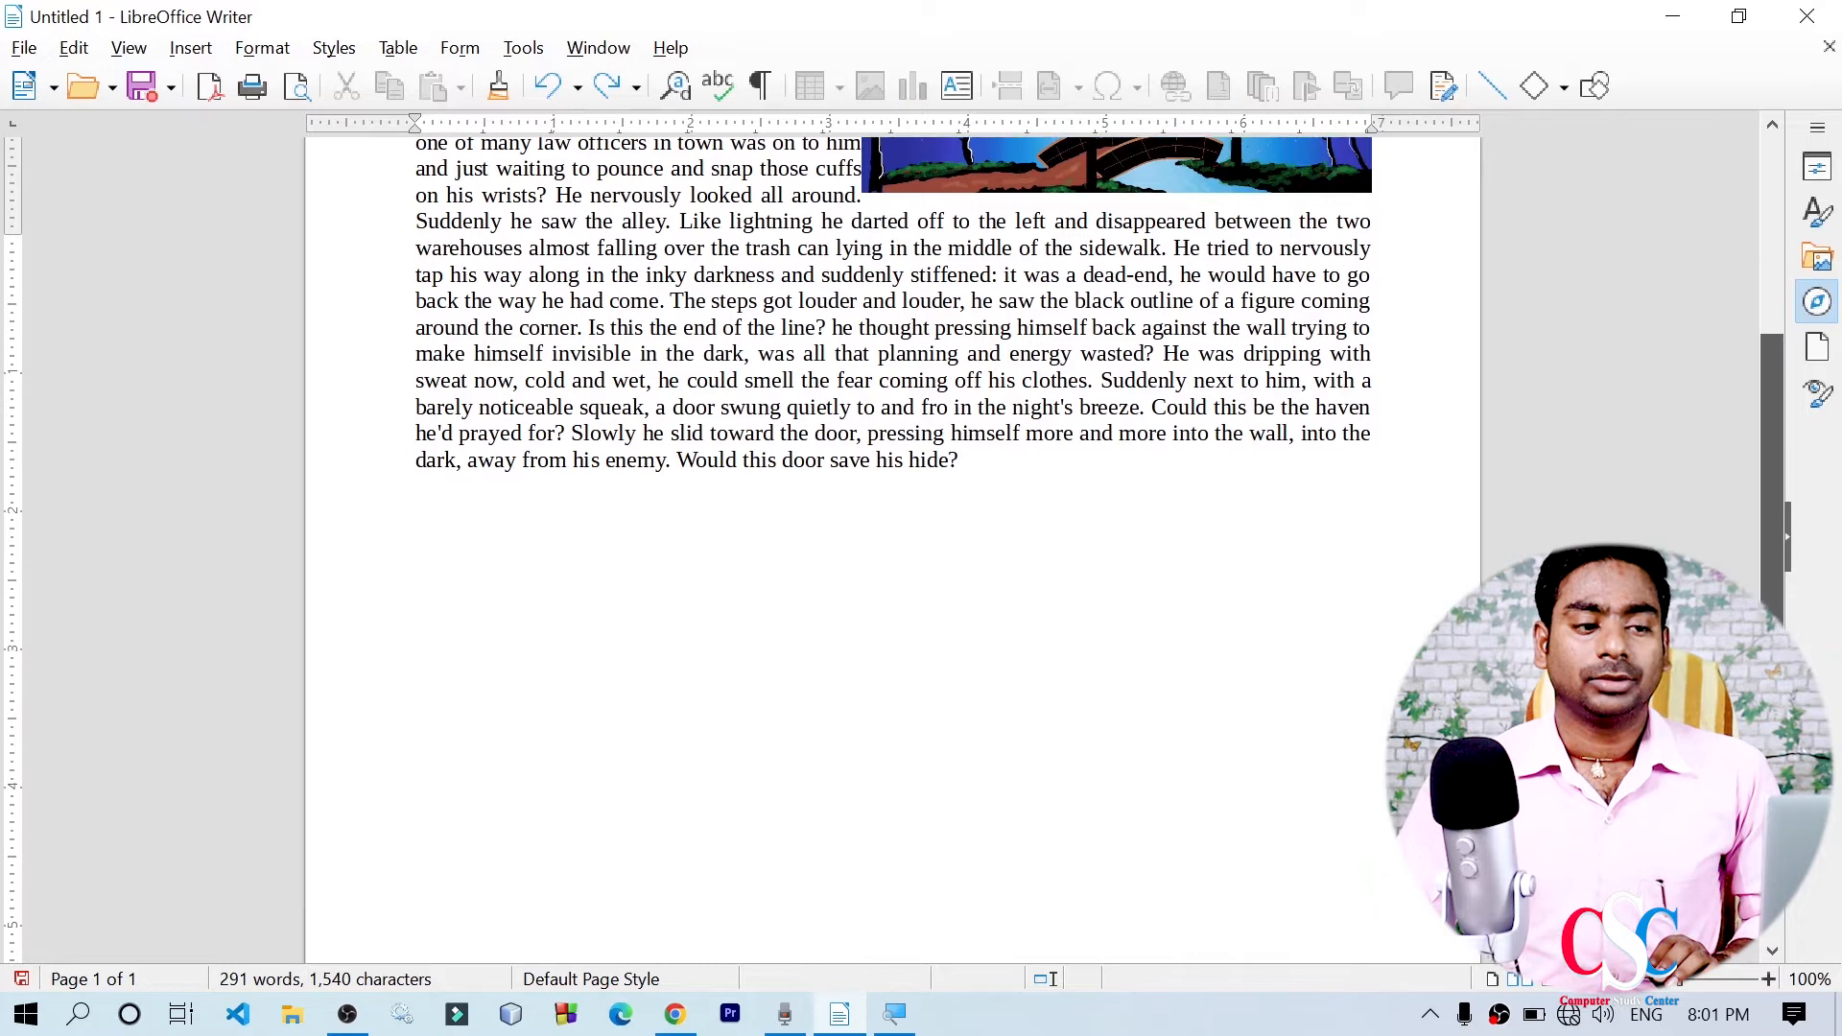
{"action": "mouse_move", "coordinate": [941, 429]}
{"action": "left_mouse_down"}
{"action": "mouse_move", "coordinate": [998, 555]}
{"action": "mouse_move", "coordinate": [1344, 880]}
{"action": "left_mouse_up"}
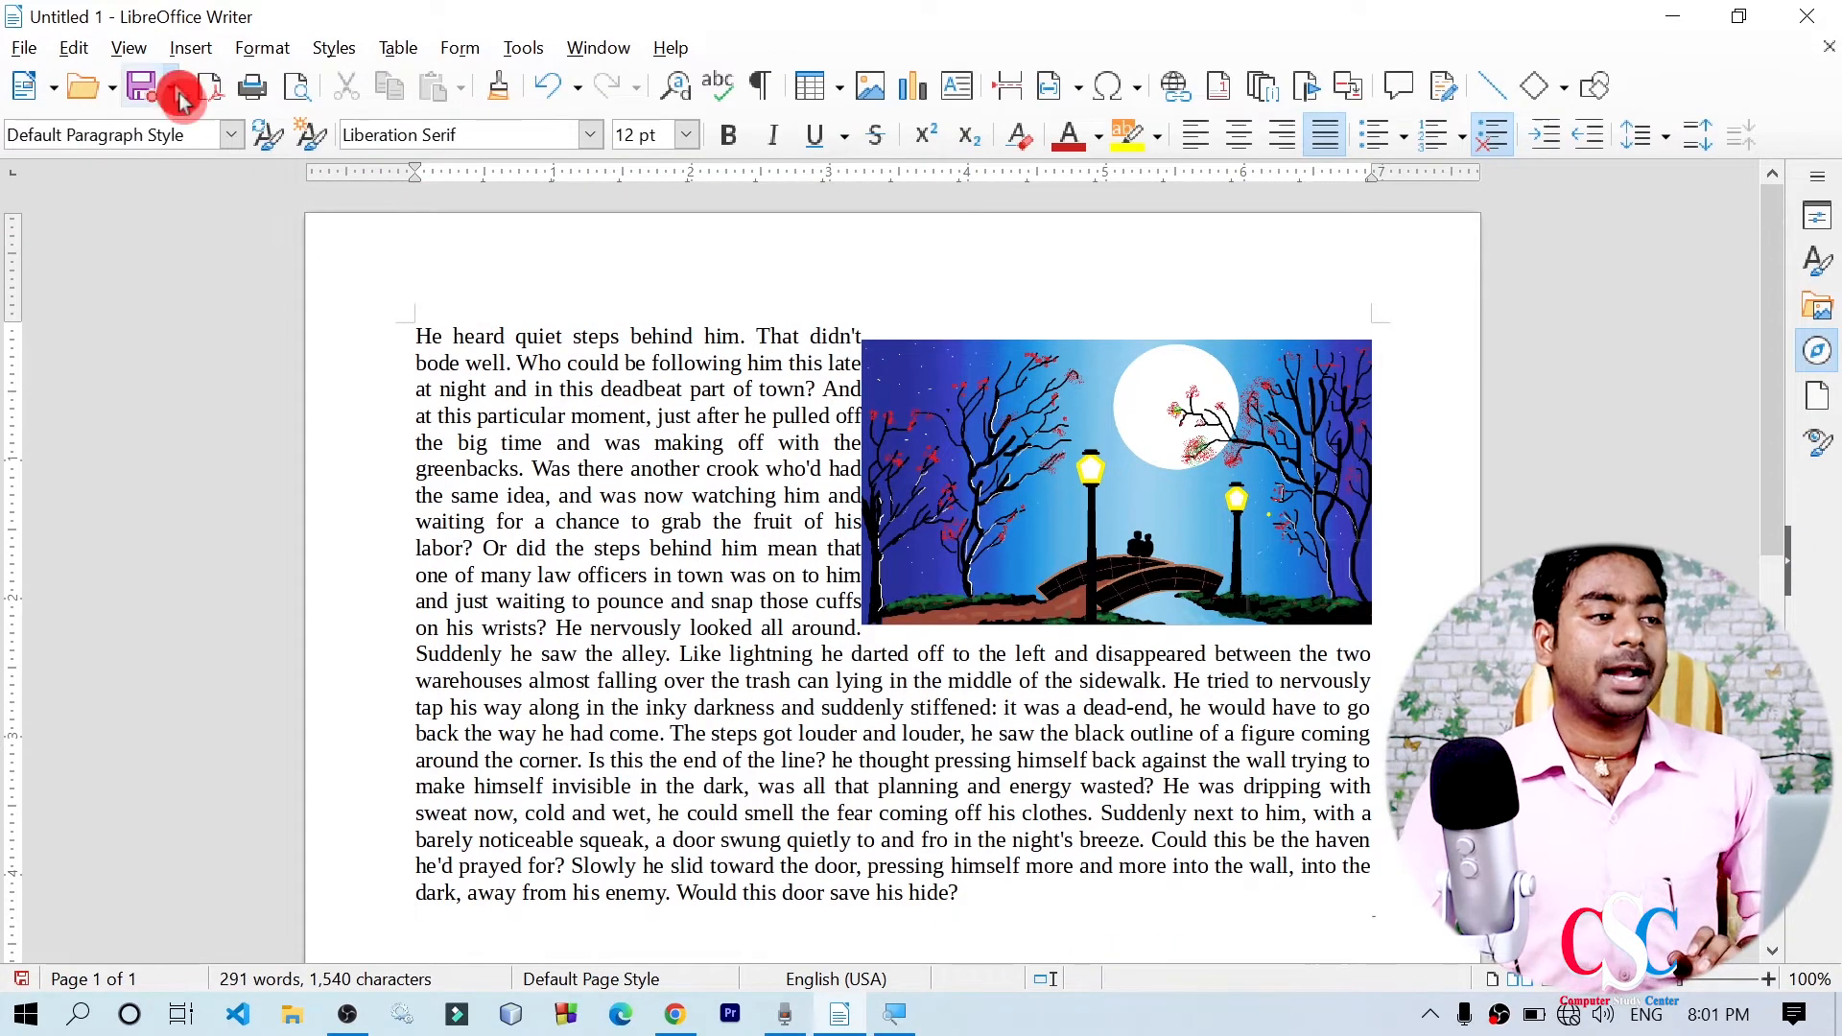
Insert the text of the Desktop file dca sYLLABUS.txt into the paragraph before "steps behind him mean"
{"action": "left_click", "coordinate": [191, 48]}
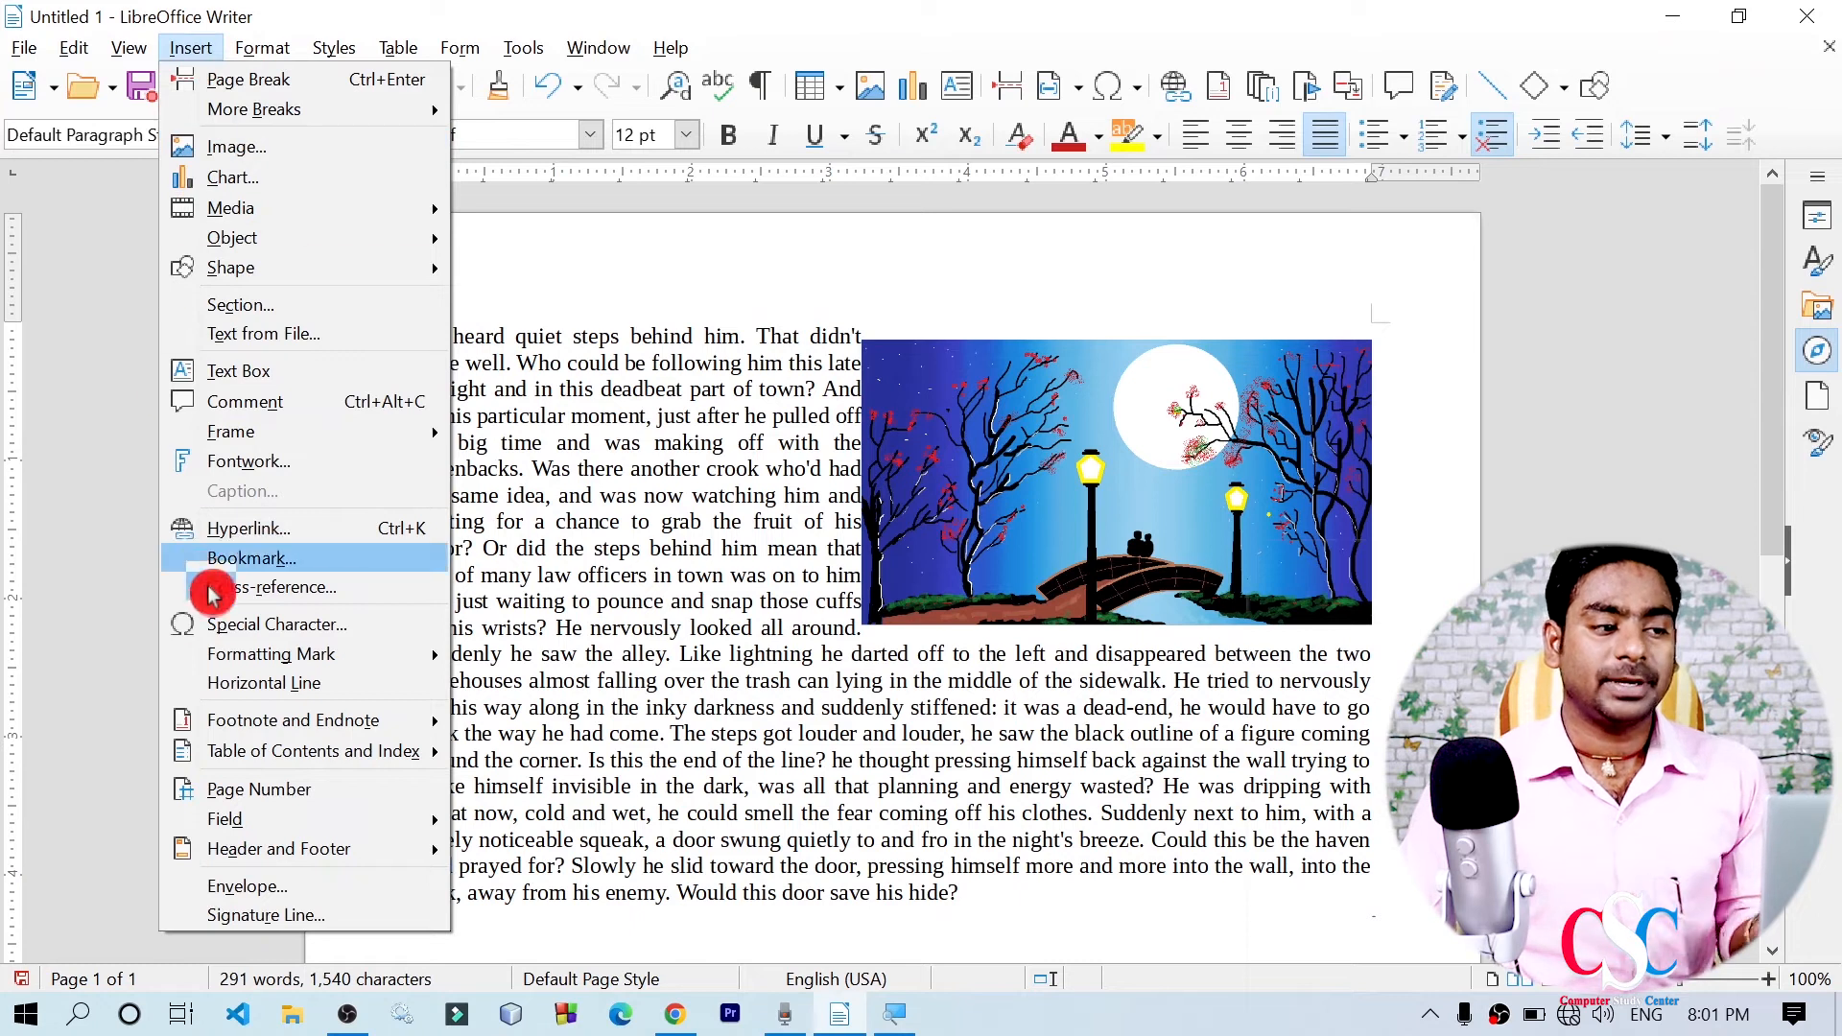
{"action": "left_click", "coordinate": [755, 276]}
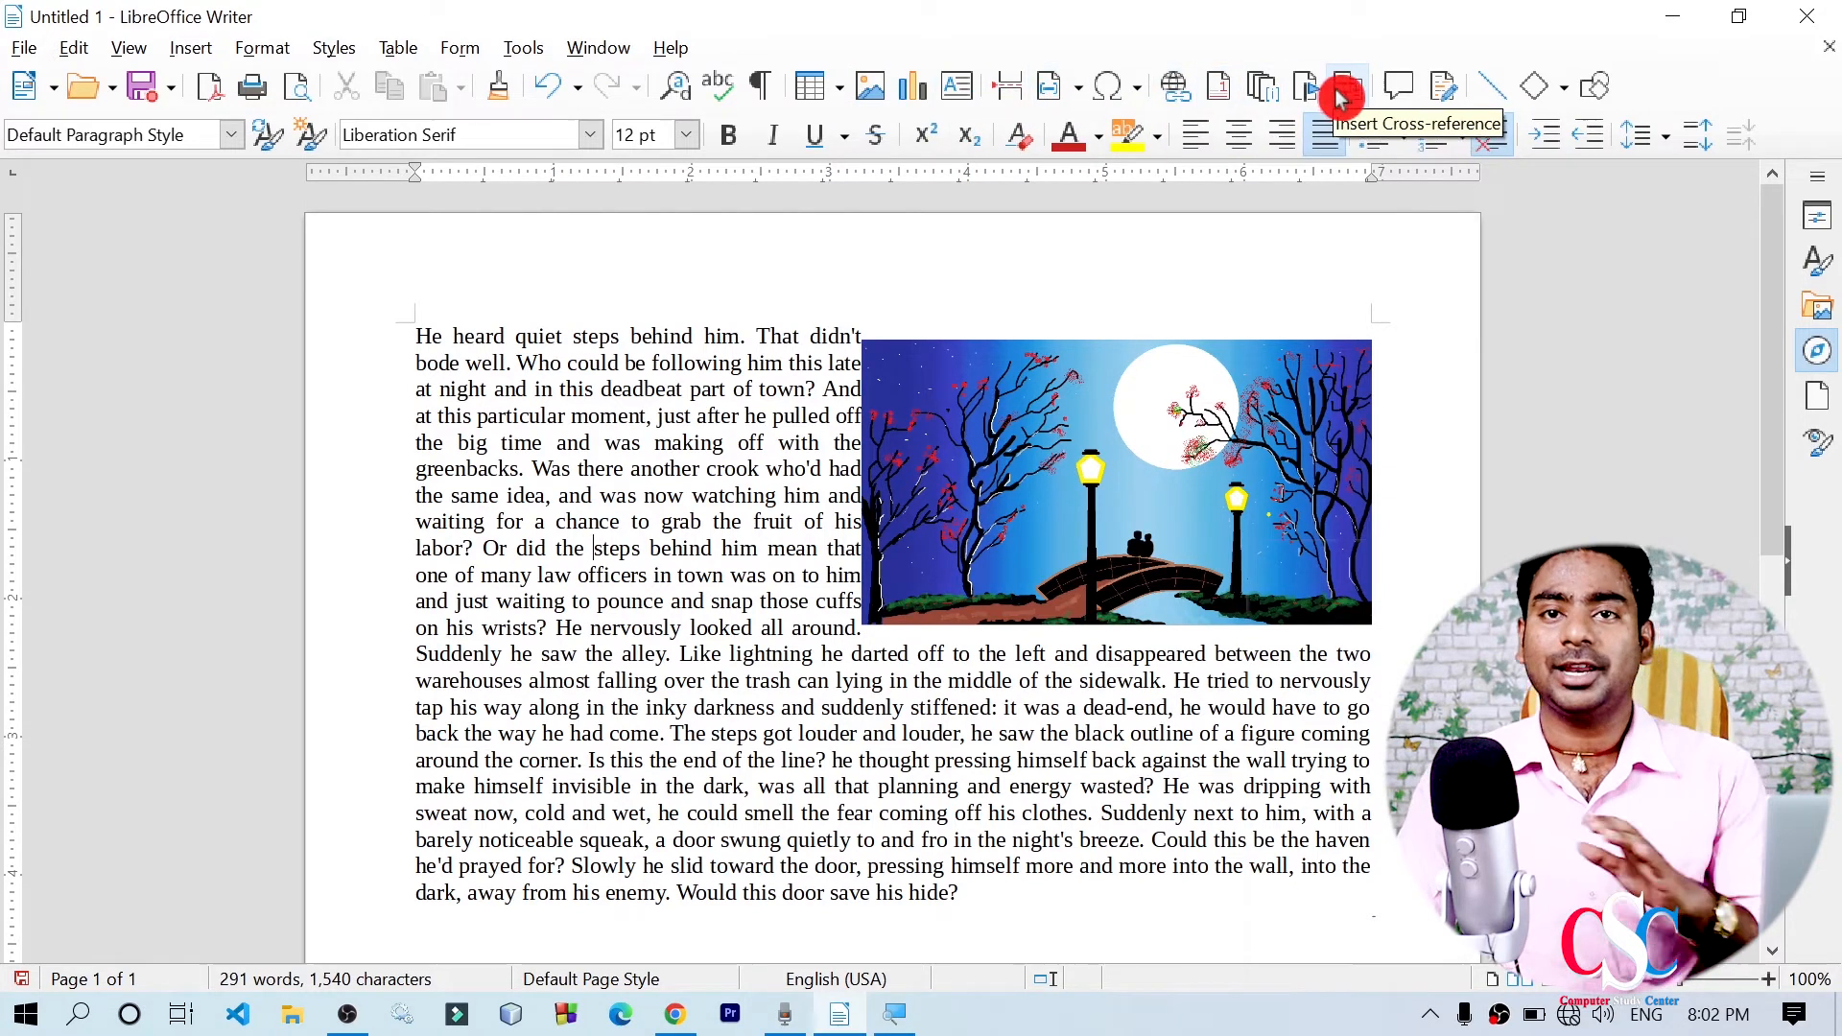
{"action": "left_click", "coordinate": [209, 50]}
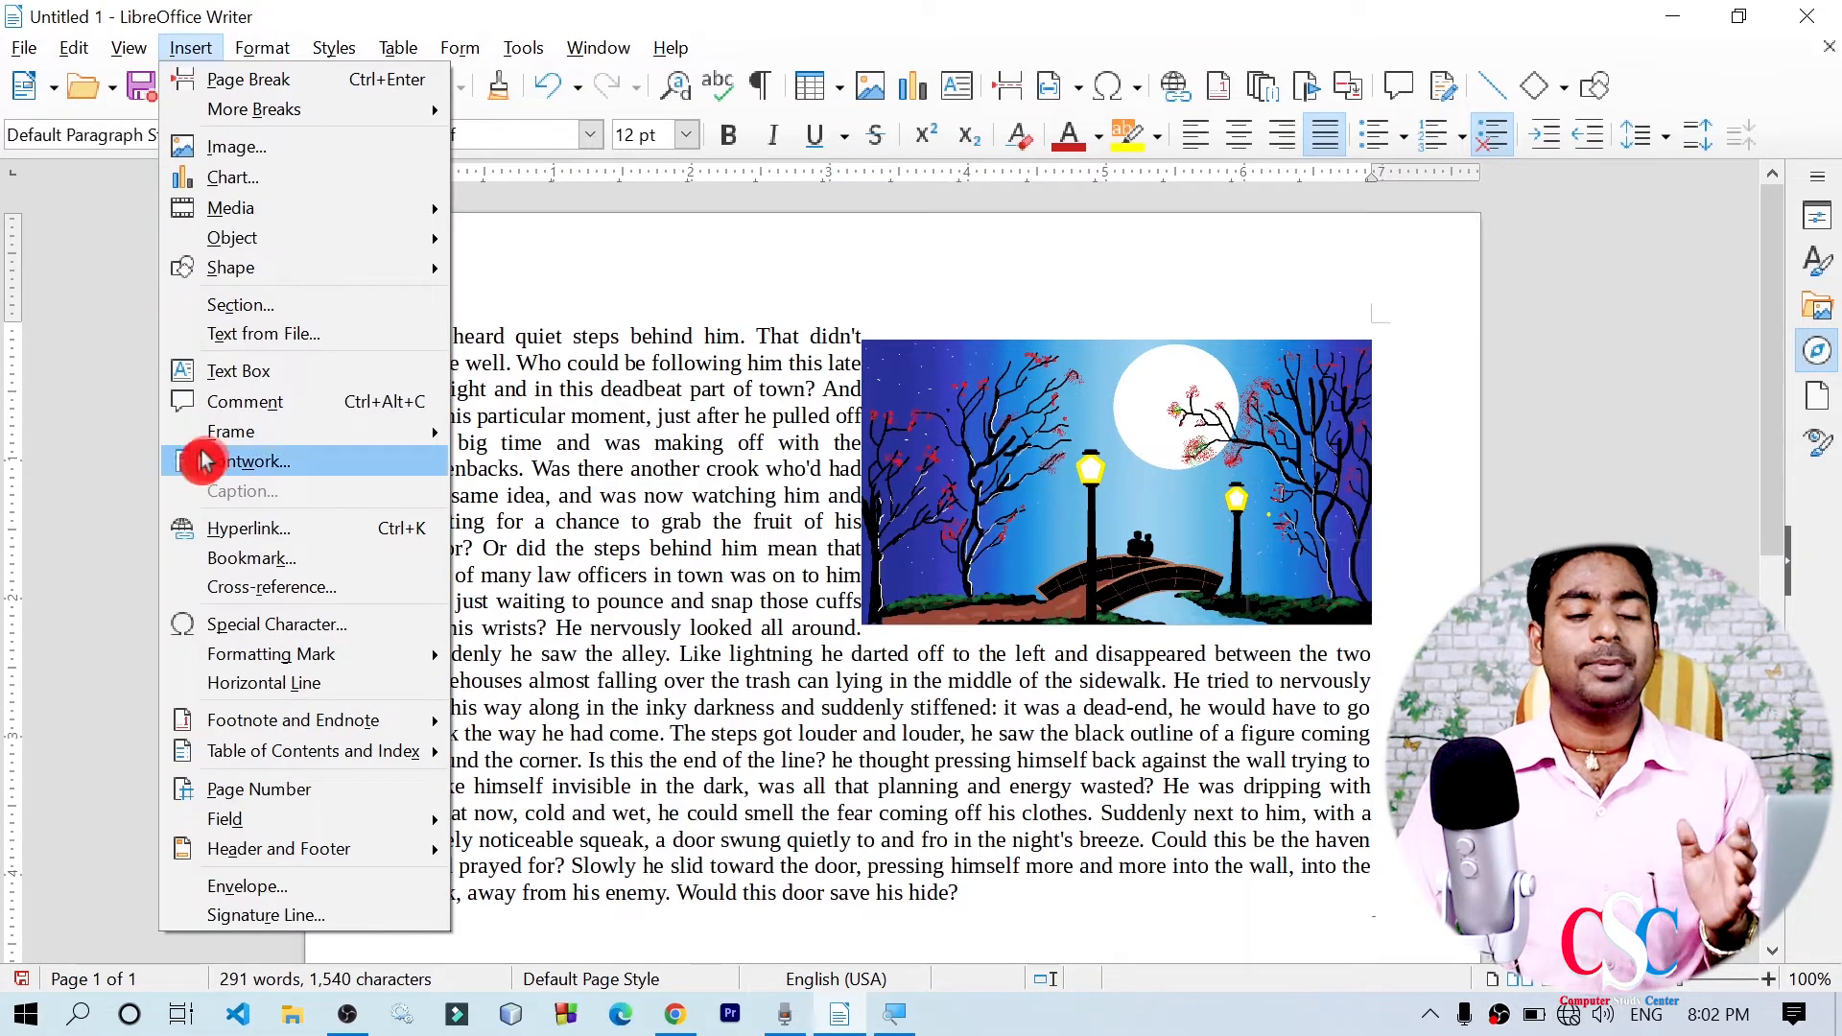
{"action": "mouse_move", "coordinate": [349, 444]}
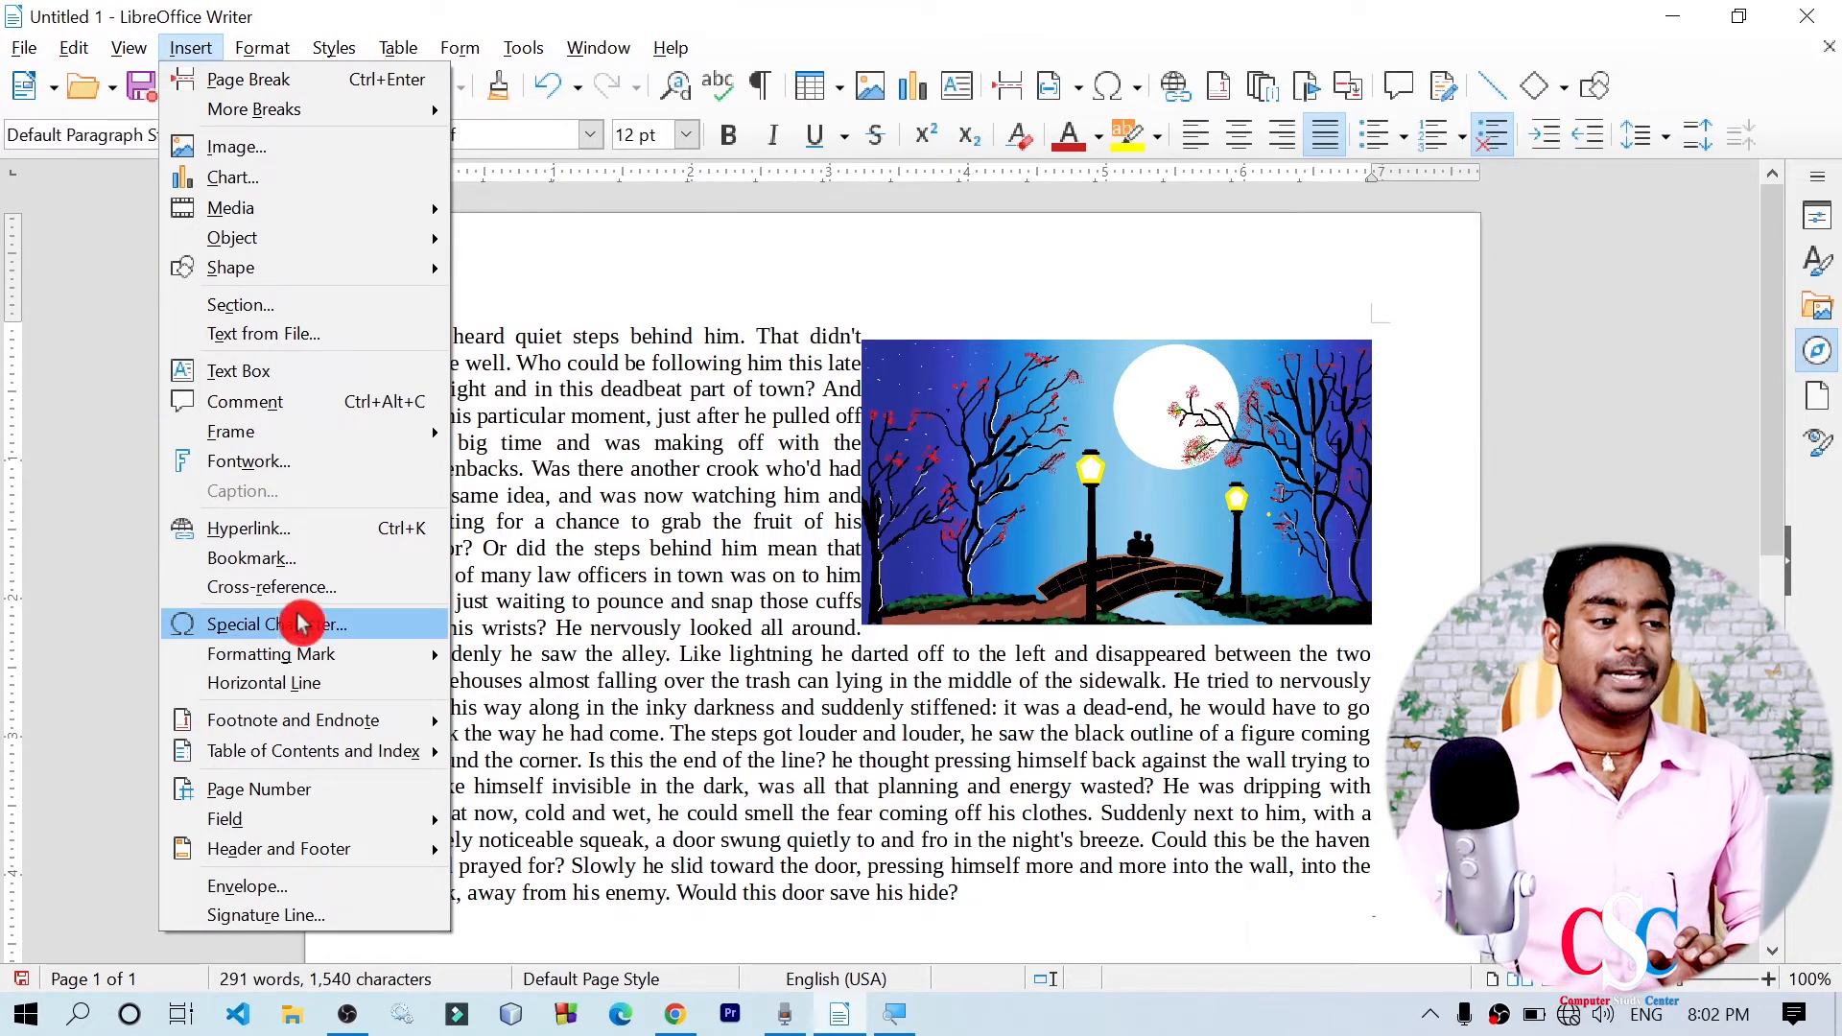
{"action": "left_click", "coordinate": [368, 343]}
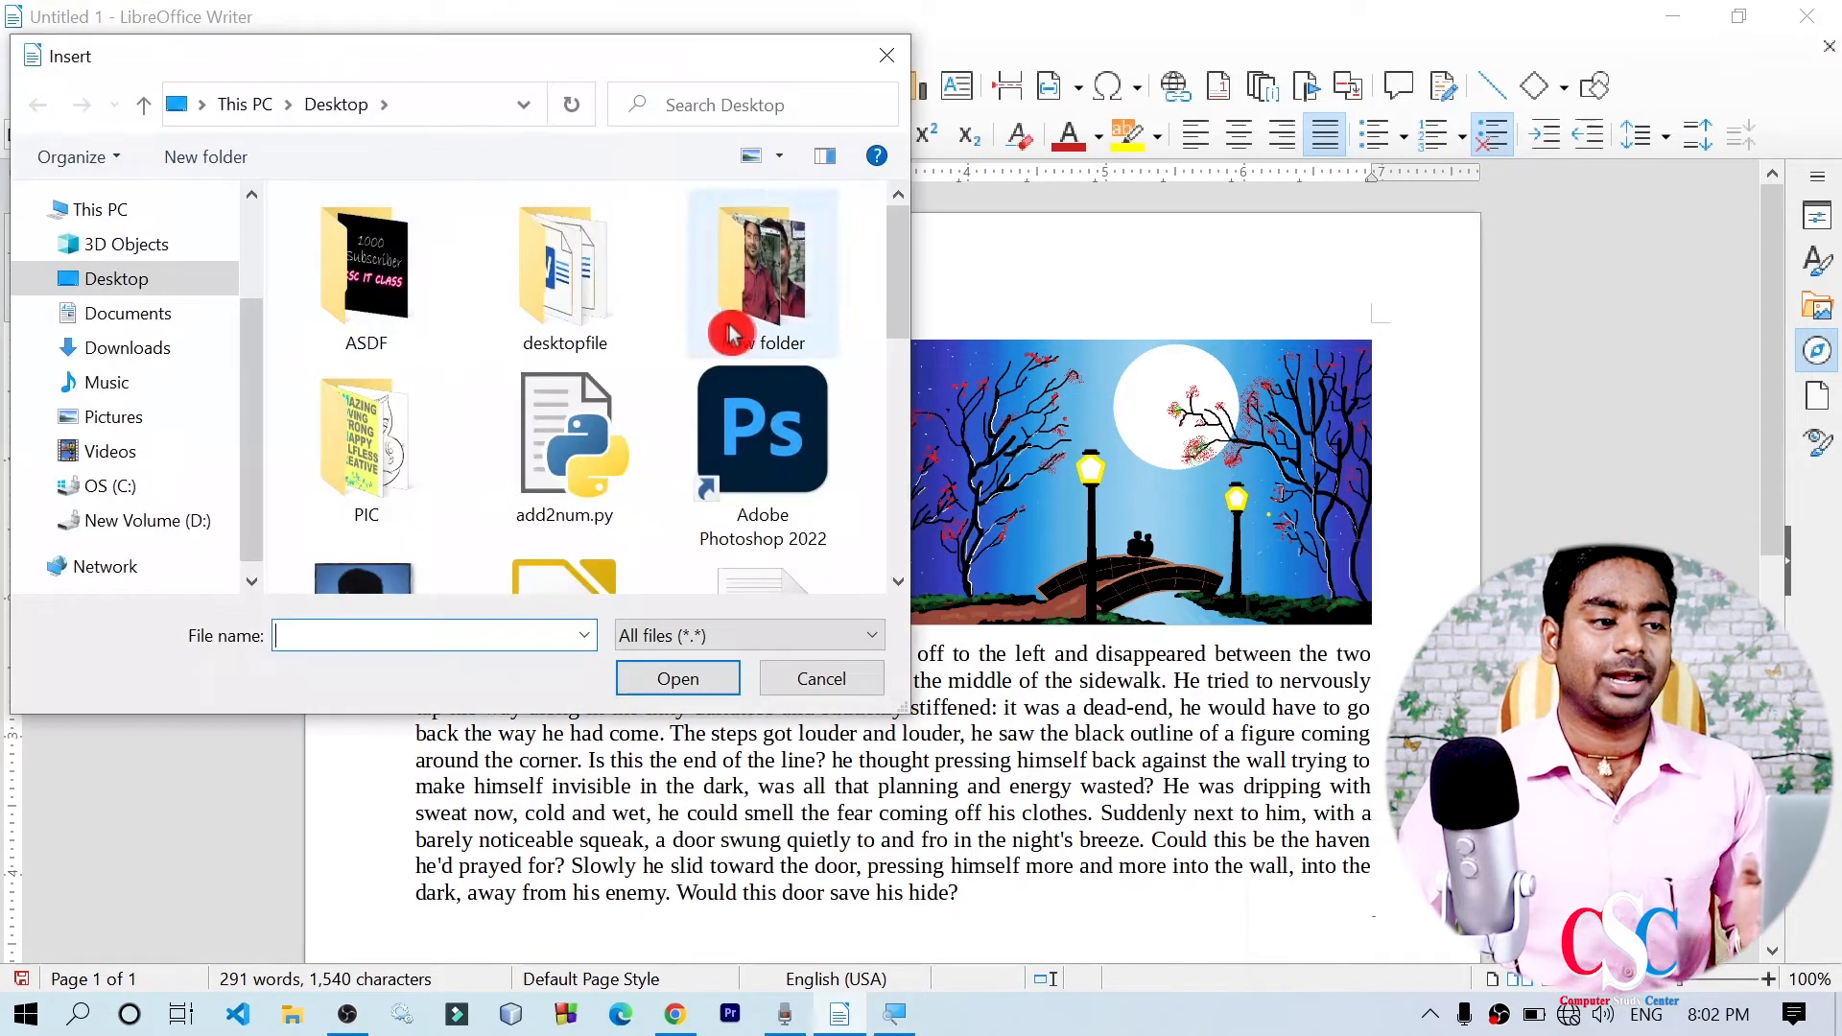
{"action": "left_click_drag", "start_coordinate": [905, 277], "coordinate": [872, 378]}
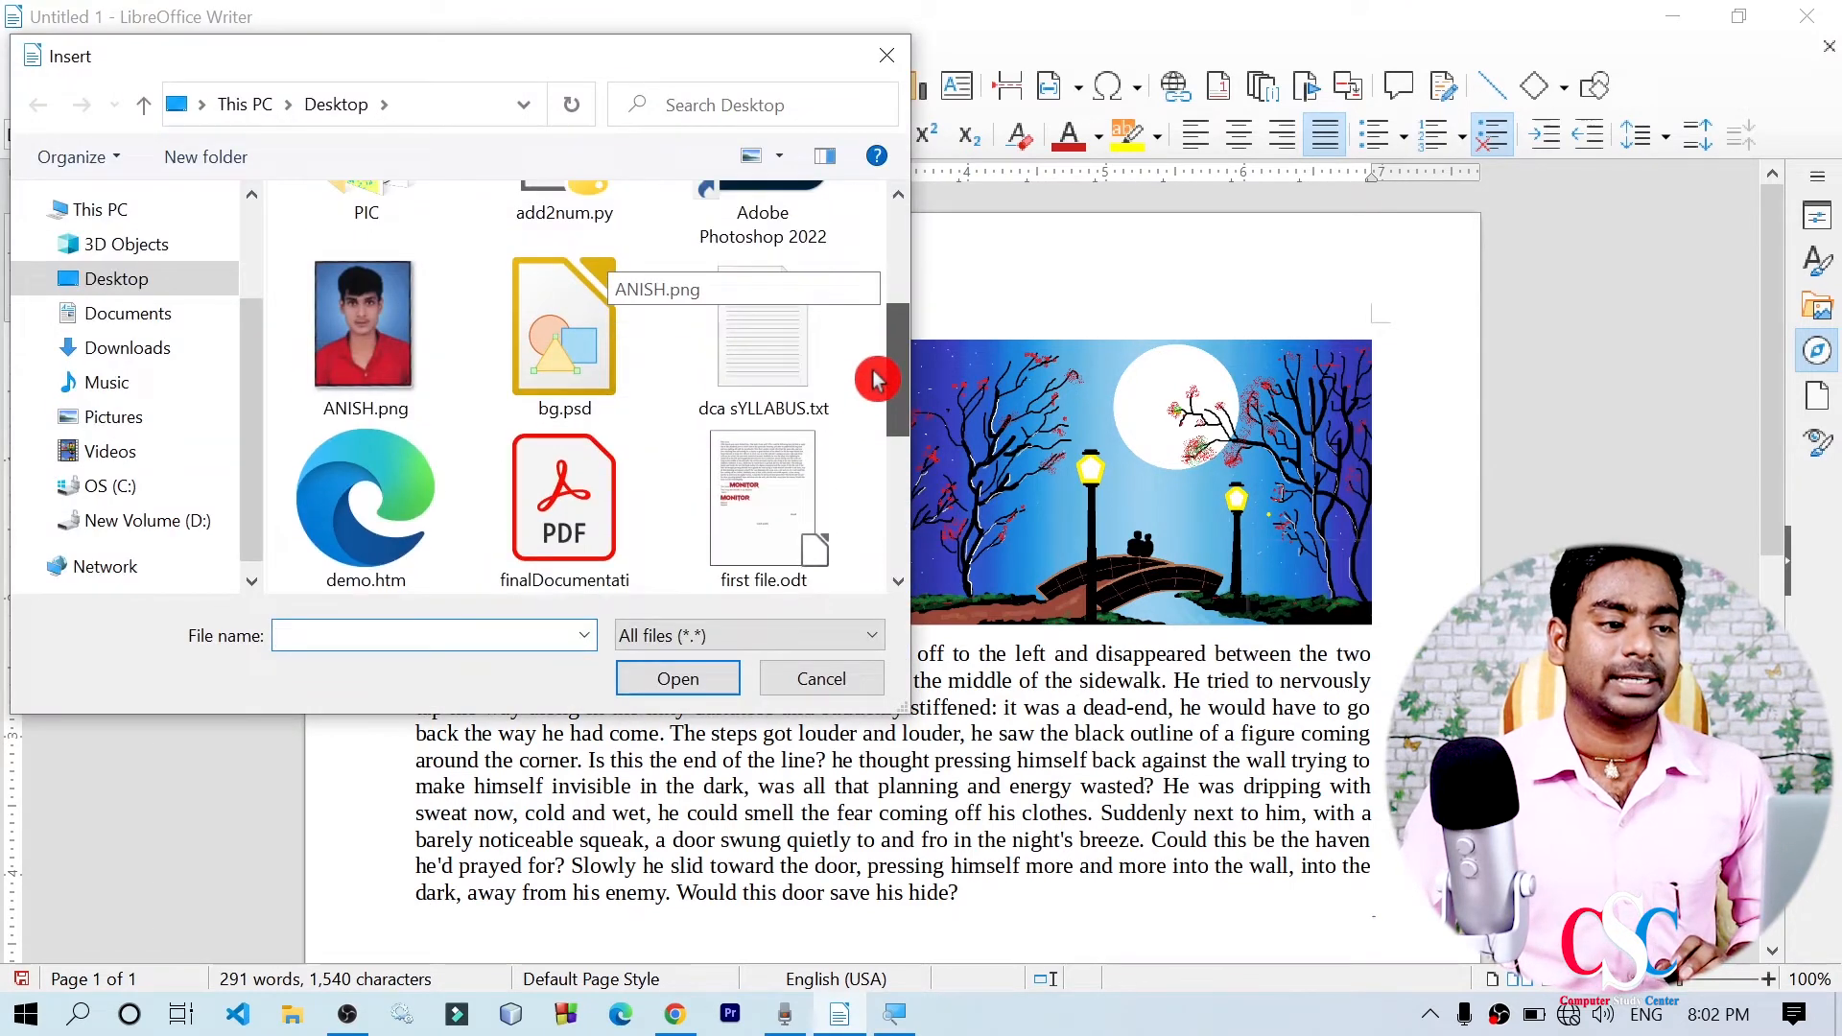
{"action": "left_click", "coordinate": [737, 369]}
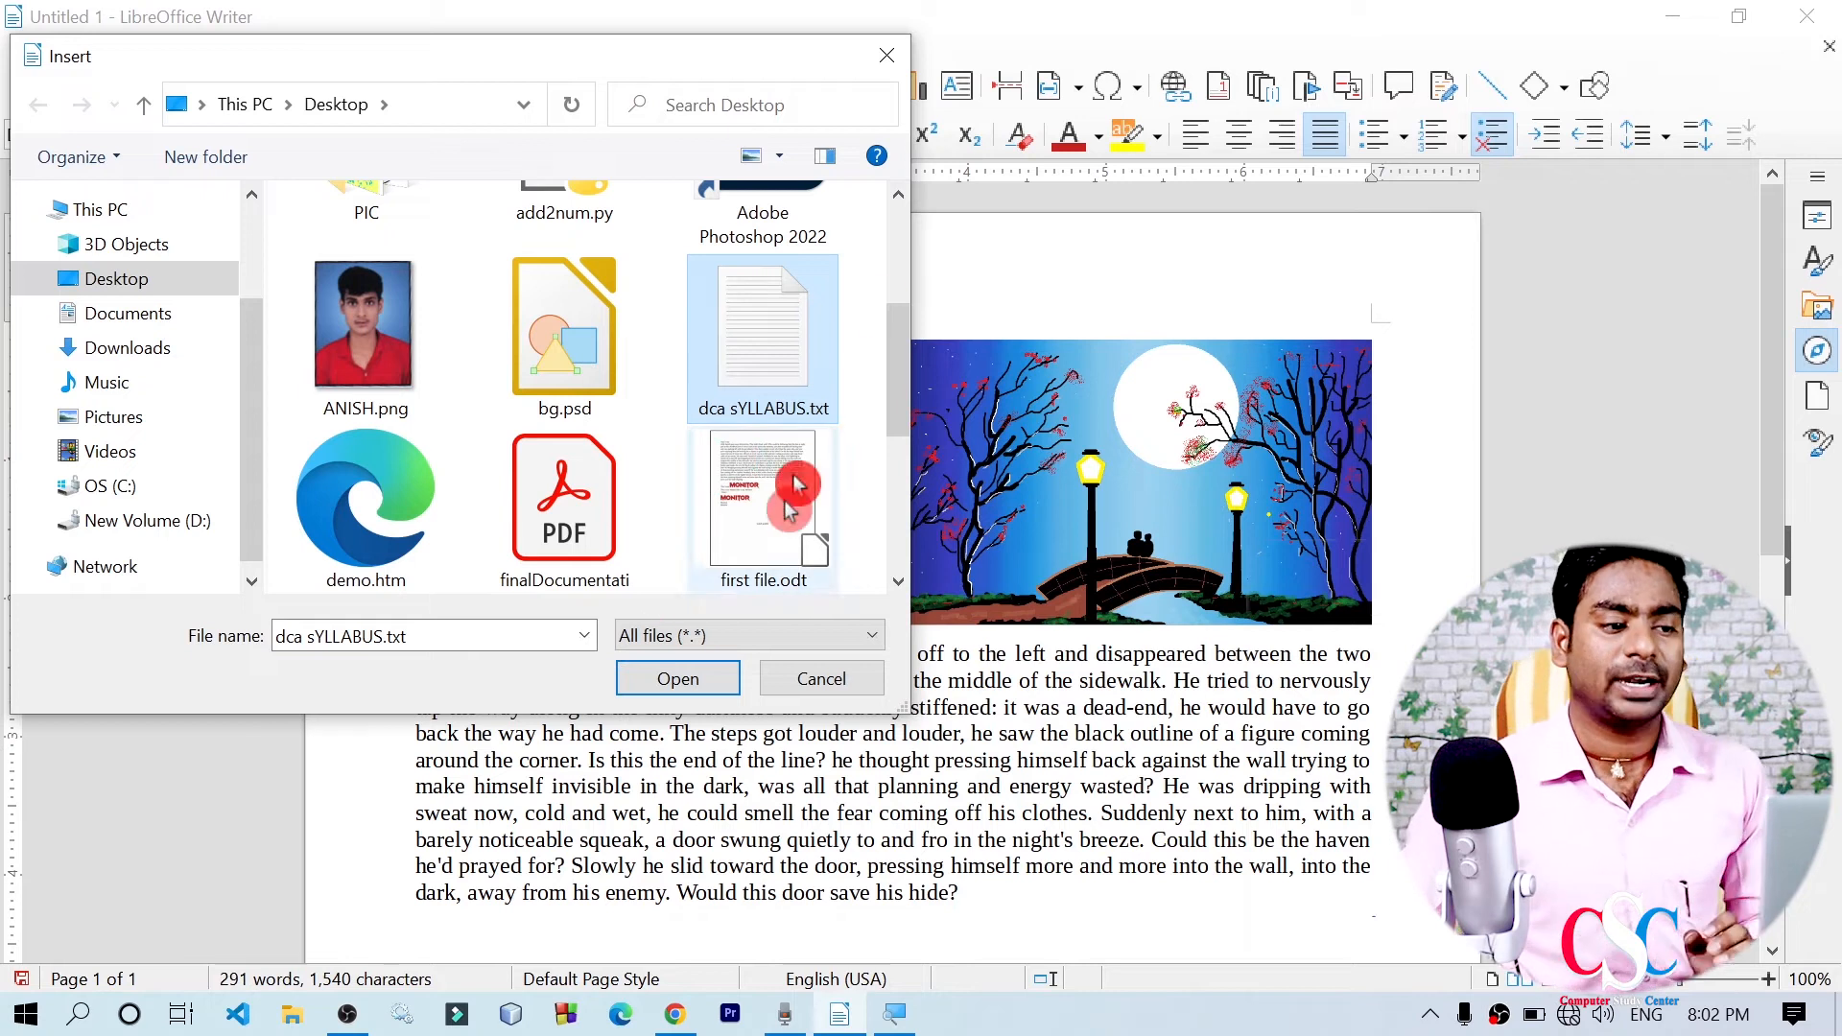
{"action": "left_click", "coordinate": [676, 679]}
Look over the inserted syllabus text from beginning to end and undo the text insertion
{"action": "left_click_drag", "start_coordinate": [416, 491], "coordinate": [843, 370]}
{"action": "scroll", "coordinate": [1804, 522], "scroll_direction": "up", "scroll_amount": 3}
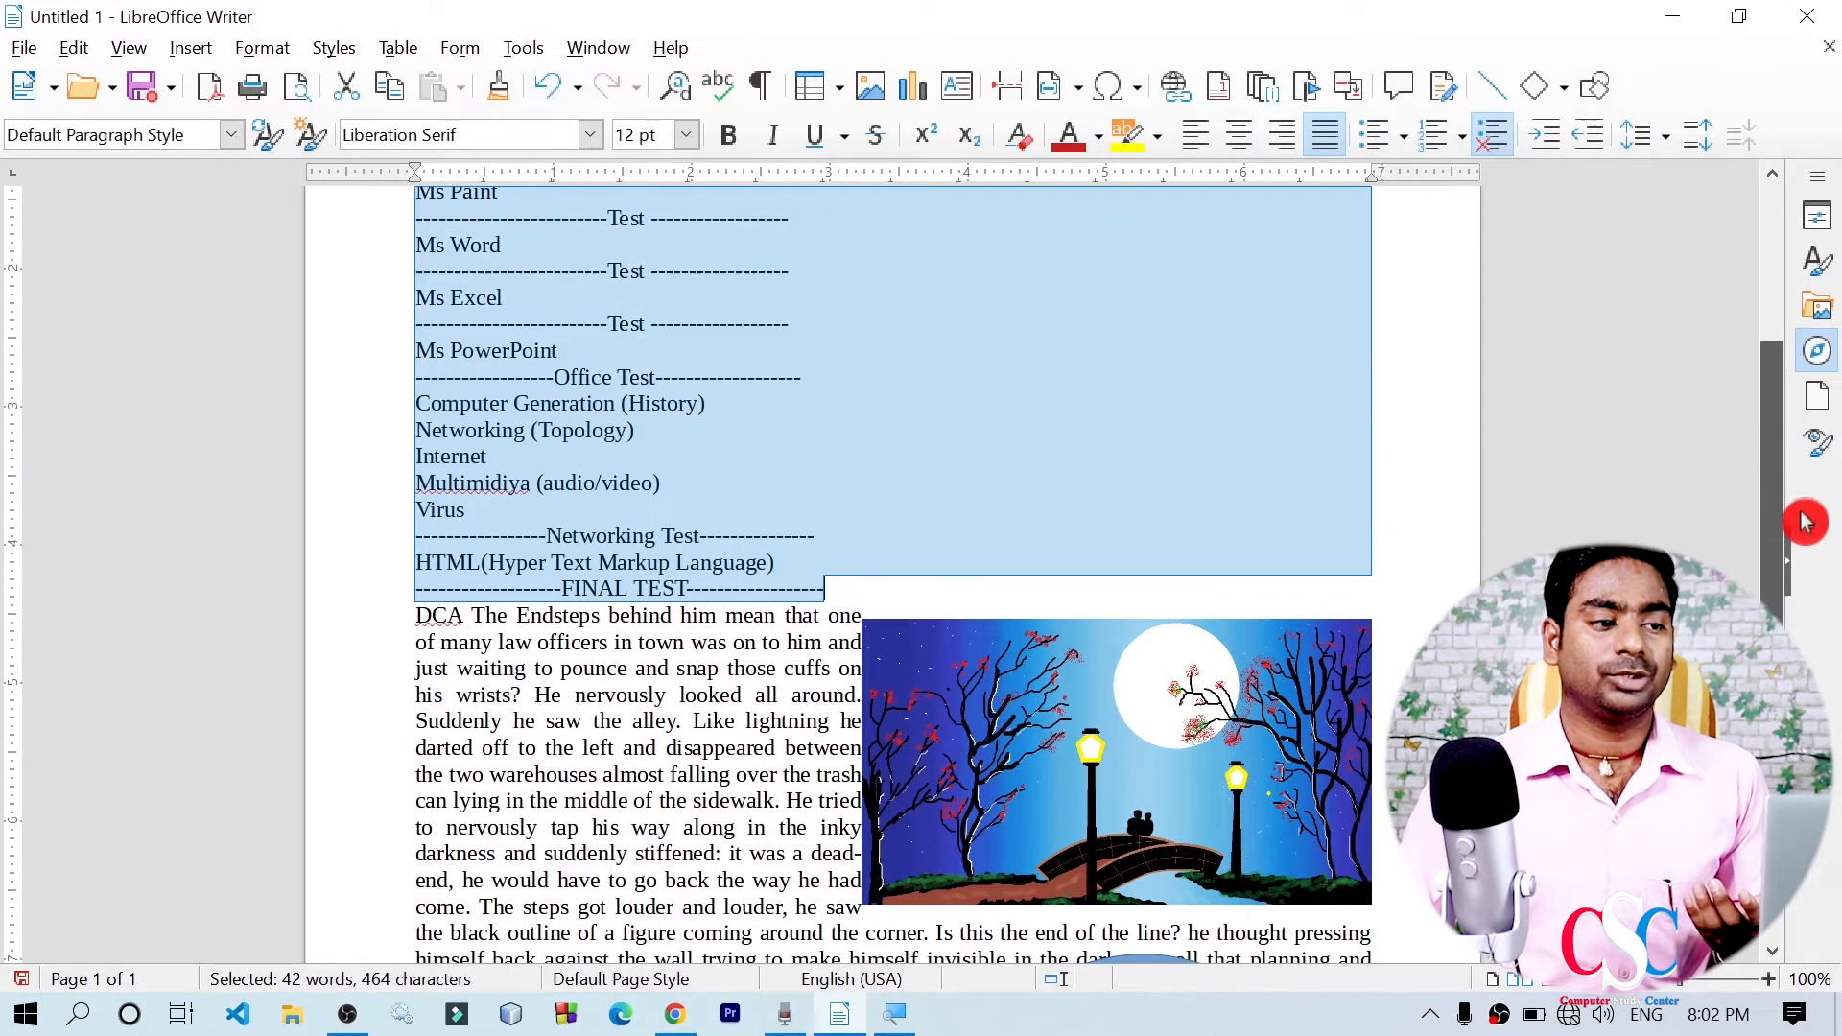
{"action": "scroll", "coordinate": [1803, 522], "scroll_direction": "up", "scroll_amount": 3}
{"action": "left_click", "coordinate": [1208, 375]}
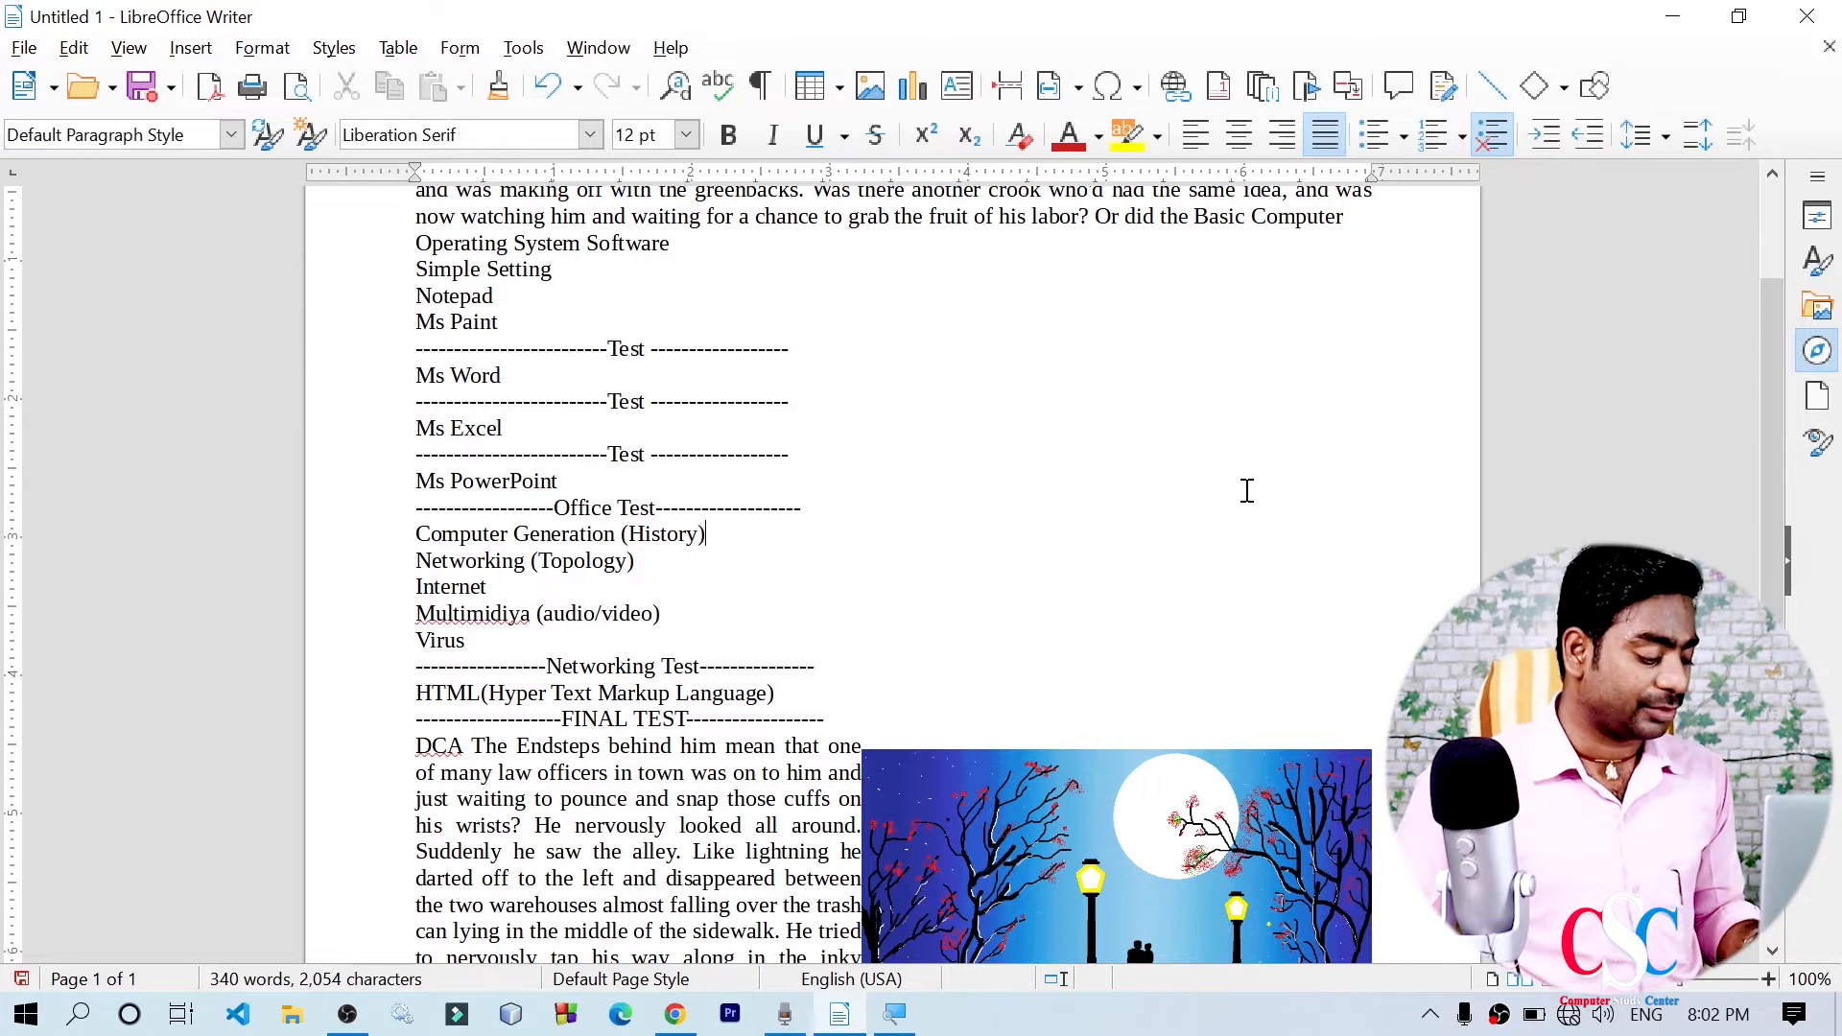
{"action": "key", "text": "ctrl+z"}
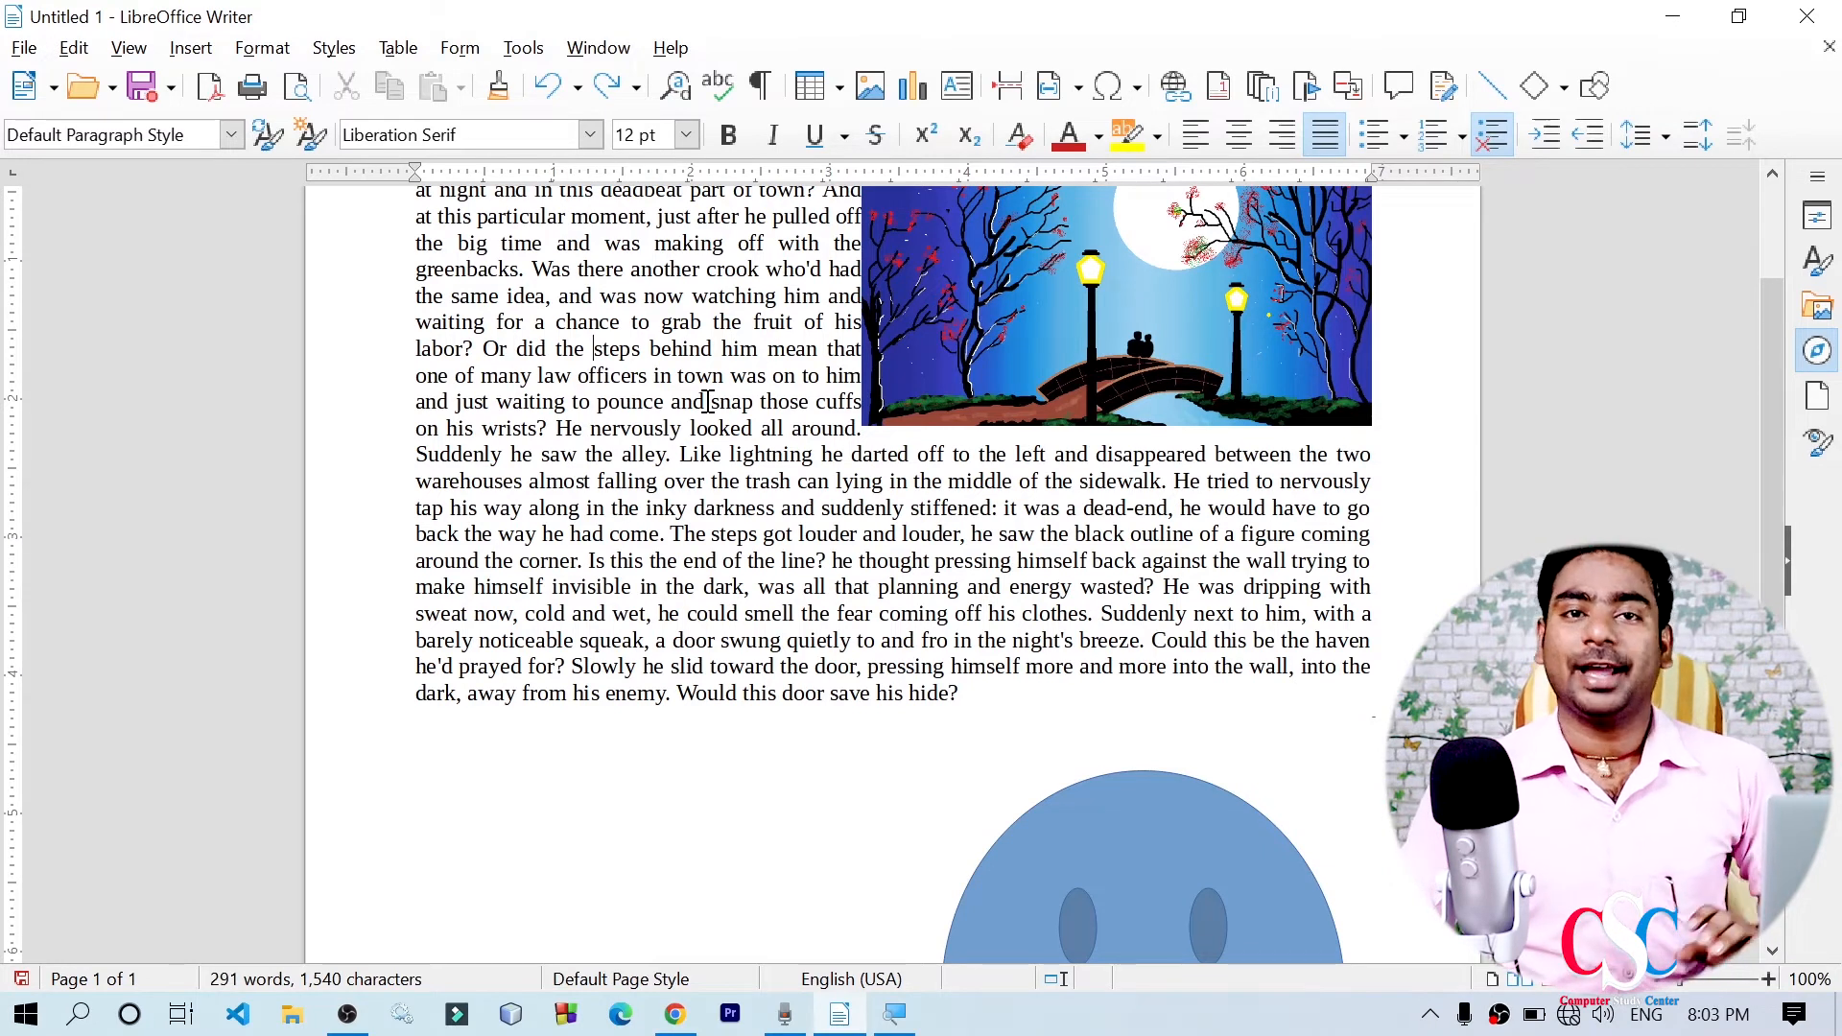
Move the bridge picture slightly up and to the right beside the paragraph's opening lines
{"action": "left_click", "coordinate": [190, 48]}
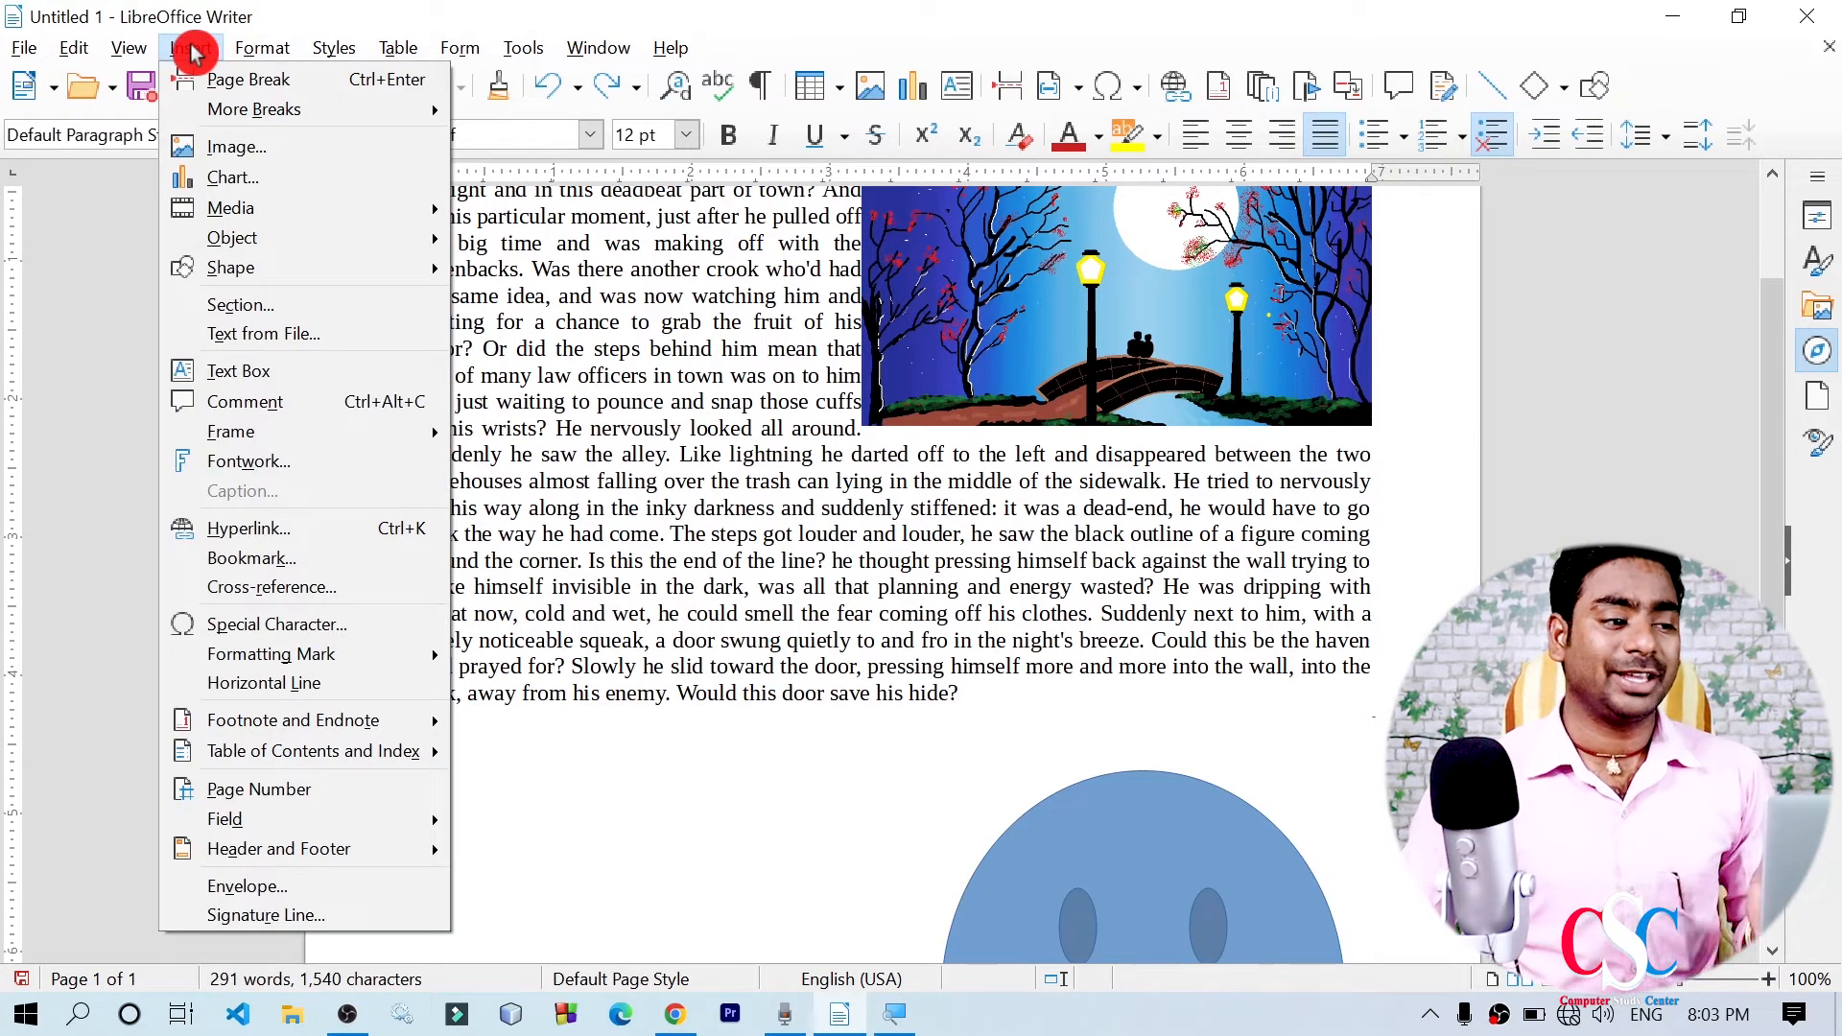
{"action": "left_click", "coordinate": [363, 384]}
{"action": "scroll", "coordinate": [1784, 470], "scroll_direction": "up", "scroll_amount": 4}
{"action": "left_click_drag", "start_coordinate": [1126, 465], "coordinate": [1133, 442]}
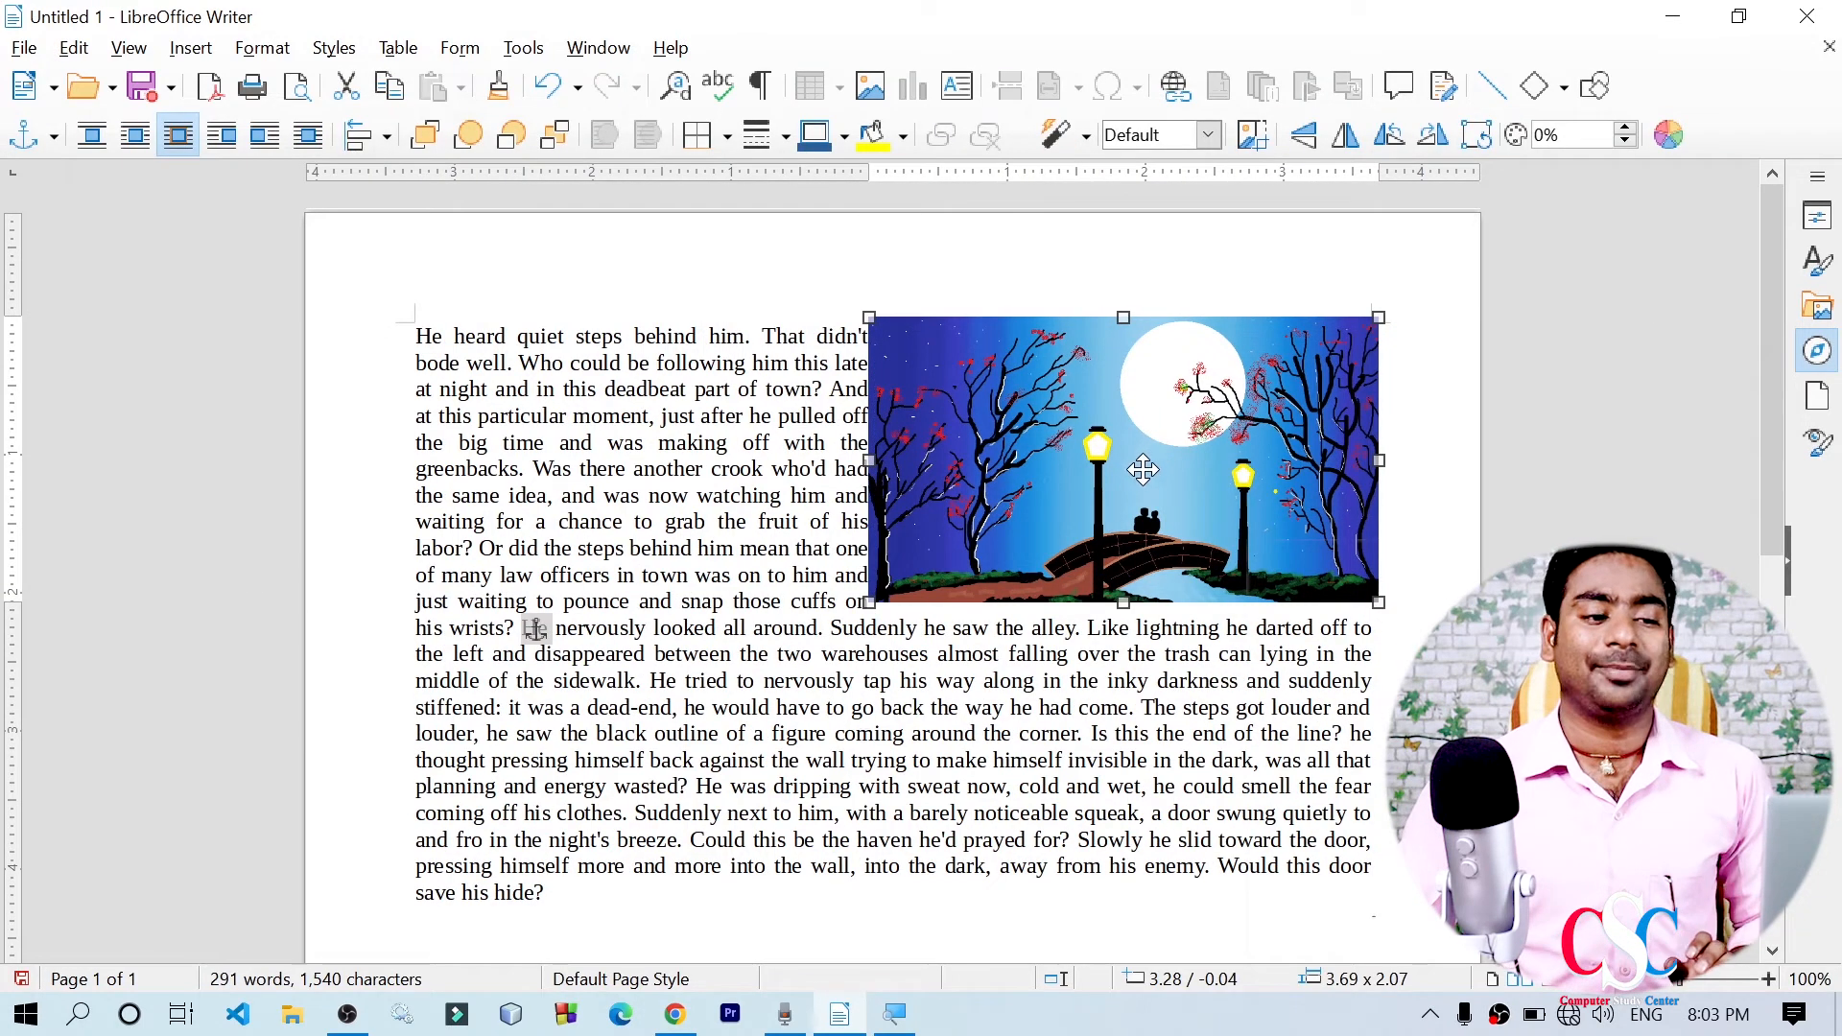
Add a text box reading "CSC IT Class" on the picture's lower part and move it just above the picture
{"action": "left_click", "coordinate": [258, 50]}
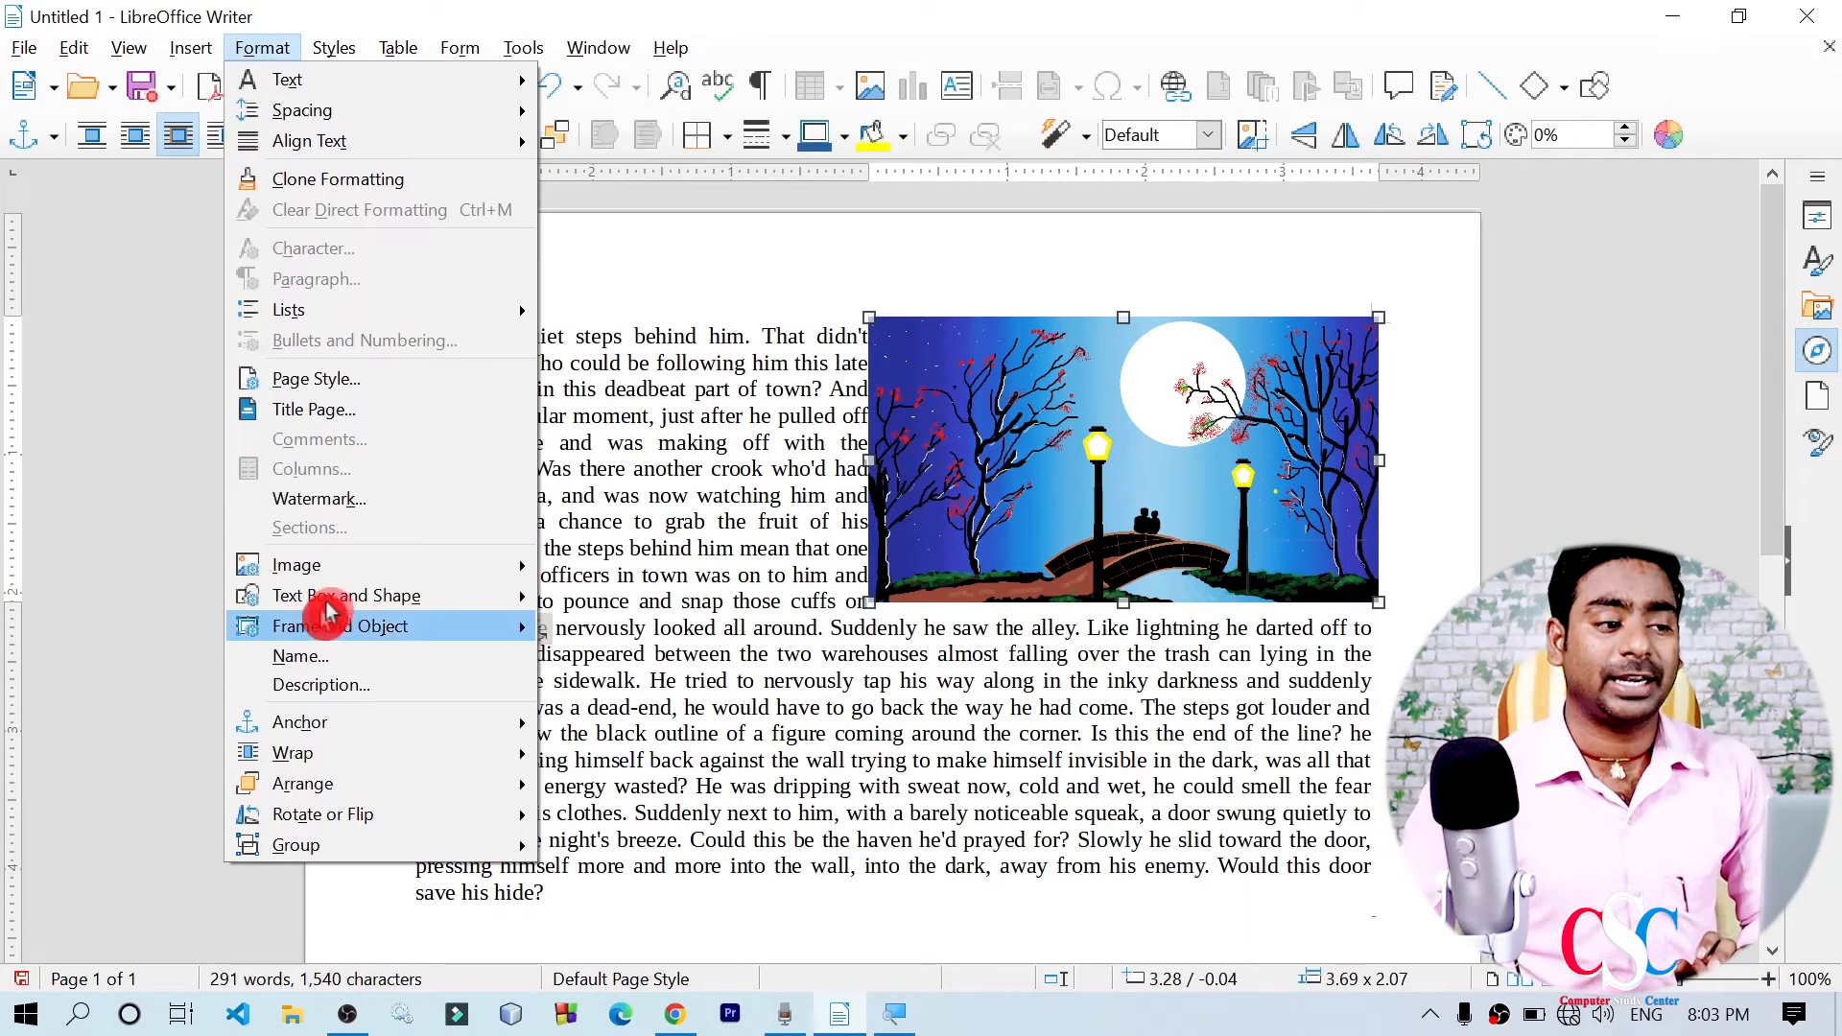
{"action": "mouse_move", "coordinate": [191, 48]}
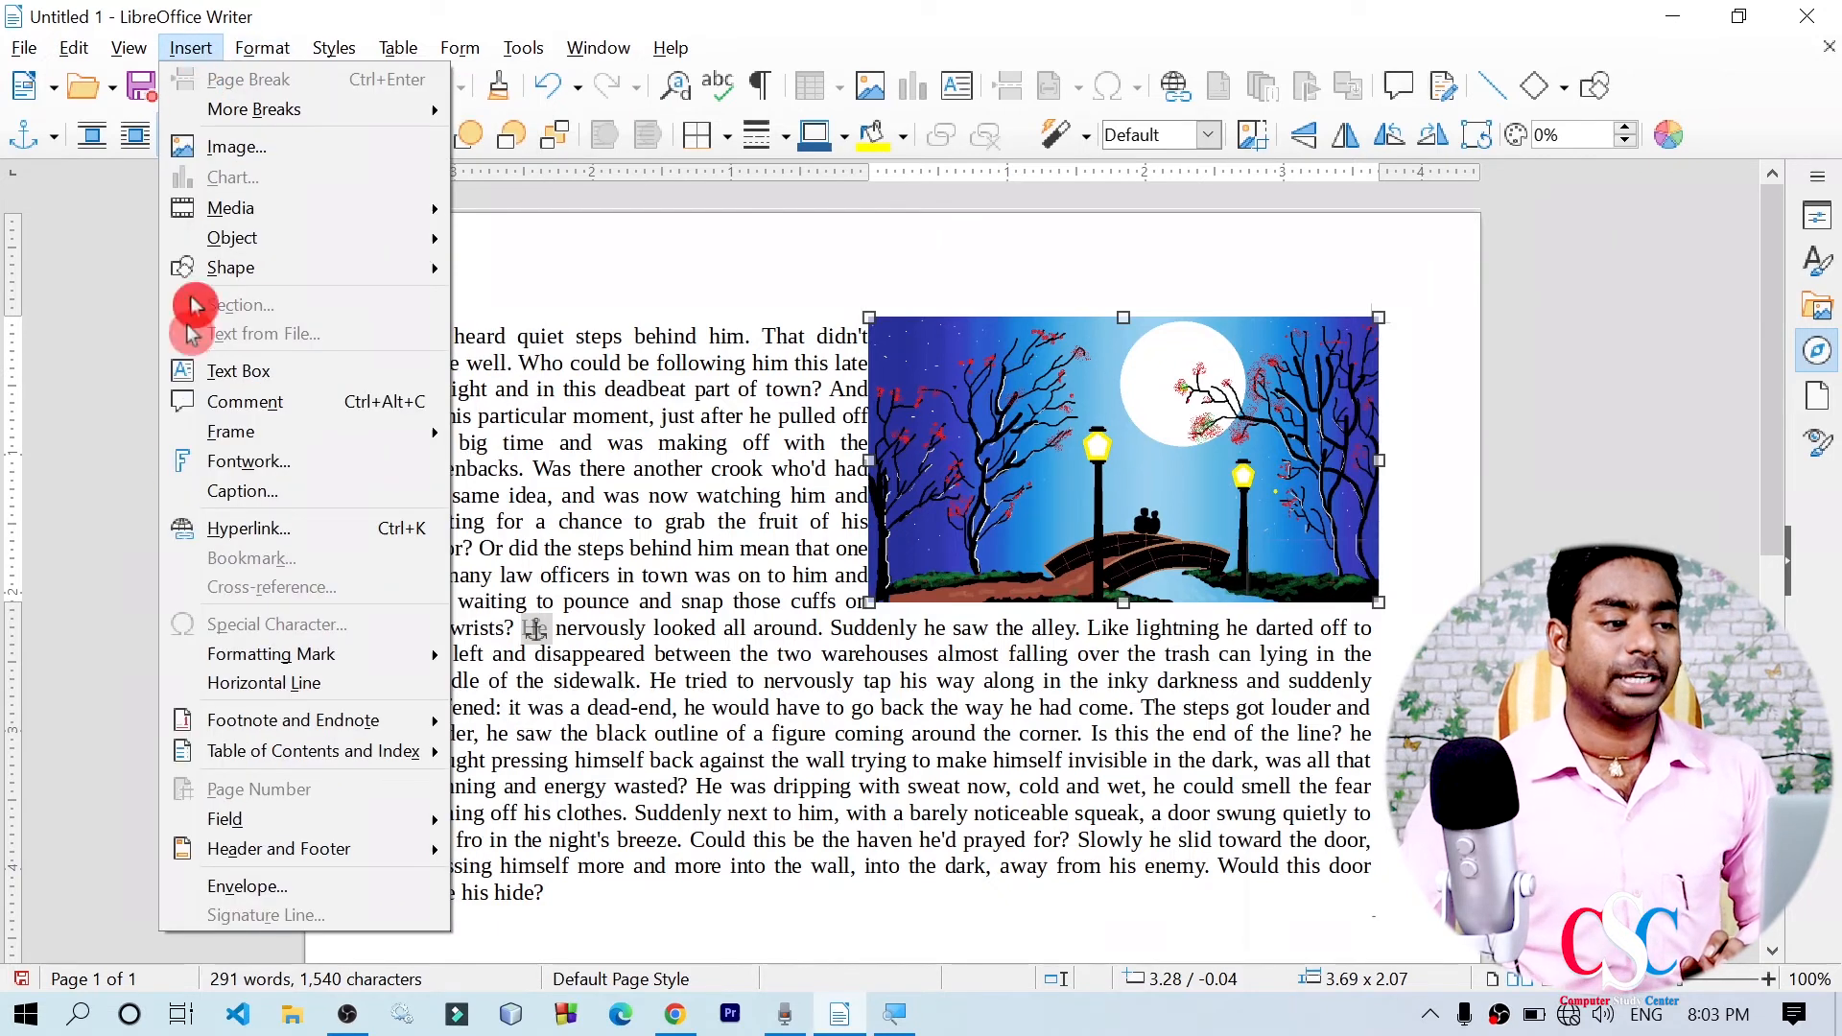
{"action": "left_click", "coordinate": [281, 371]}
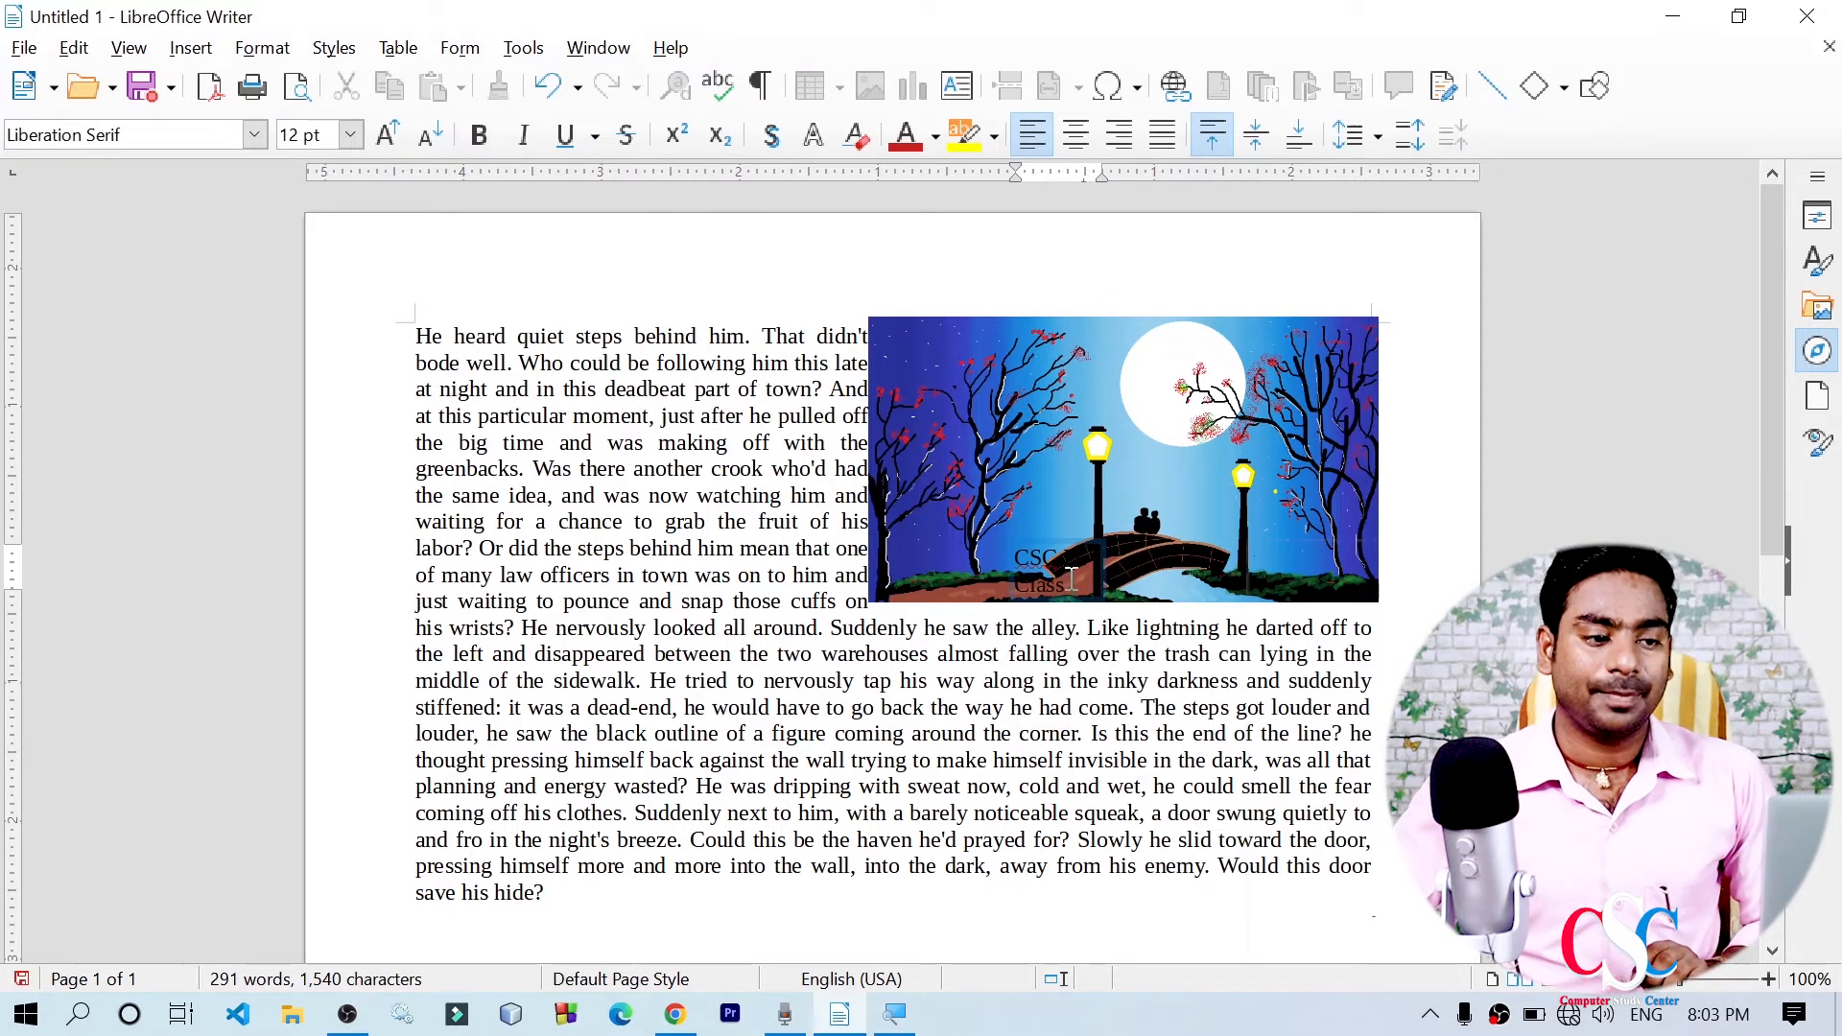
{"action": "left_click", "coordinate": [1068, 540]}
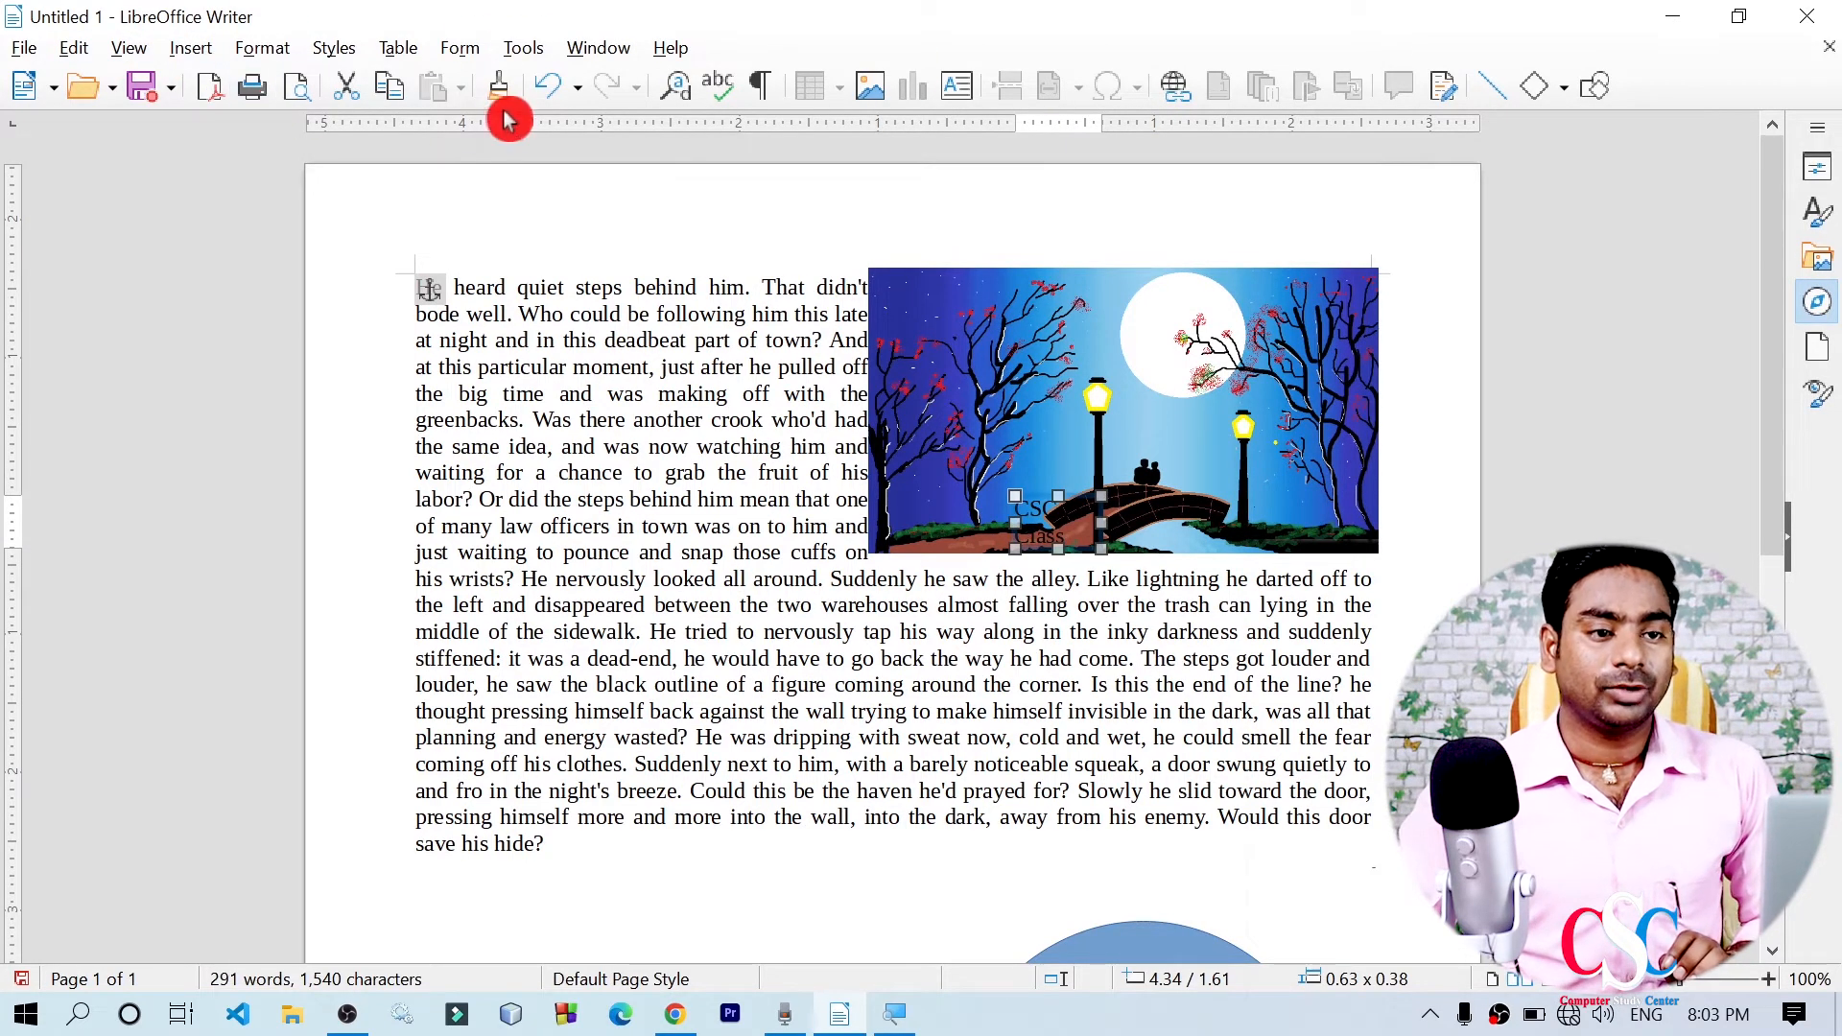
{"action": "left_click_drag", "start_coordinate": [1033, 498], "coordinate": [1151, 235]}
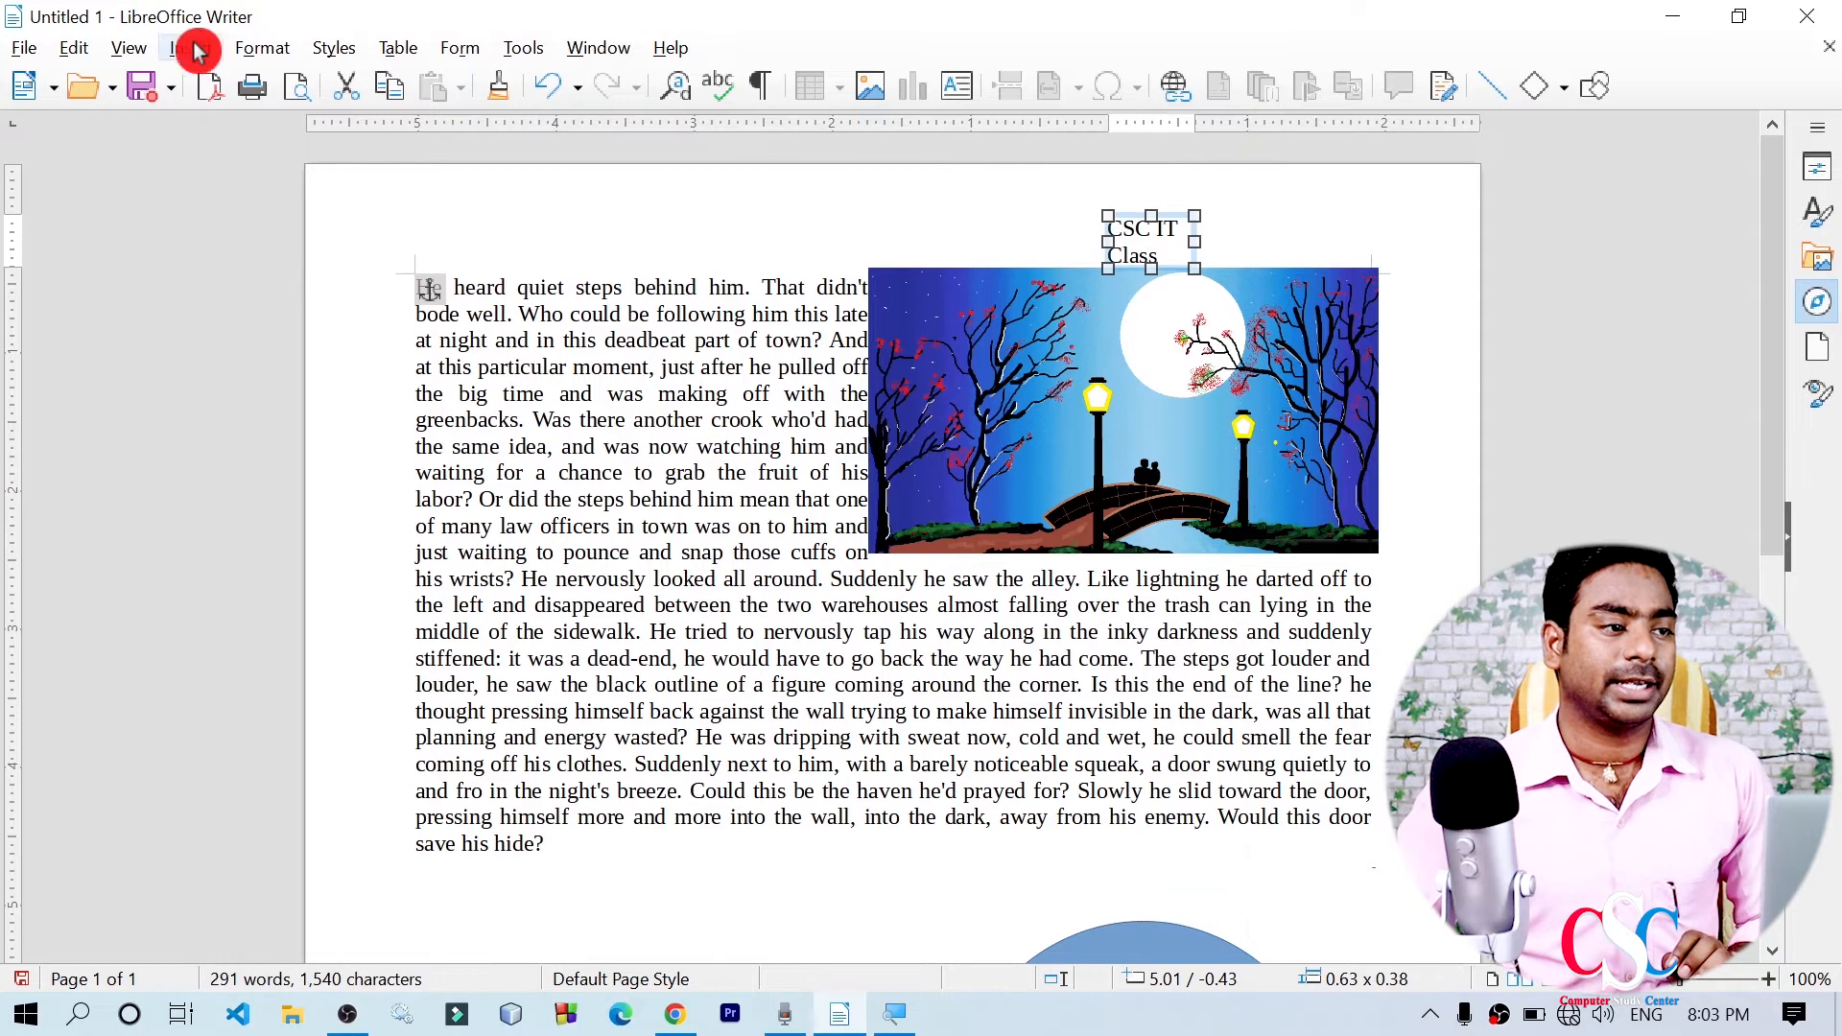
Color the text box's words white (ffffff) and place the box, widened to fit one line, over the picture's lower-left corner
{"action": "left_click", "coordinate": [1147, 248]}
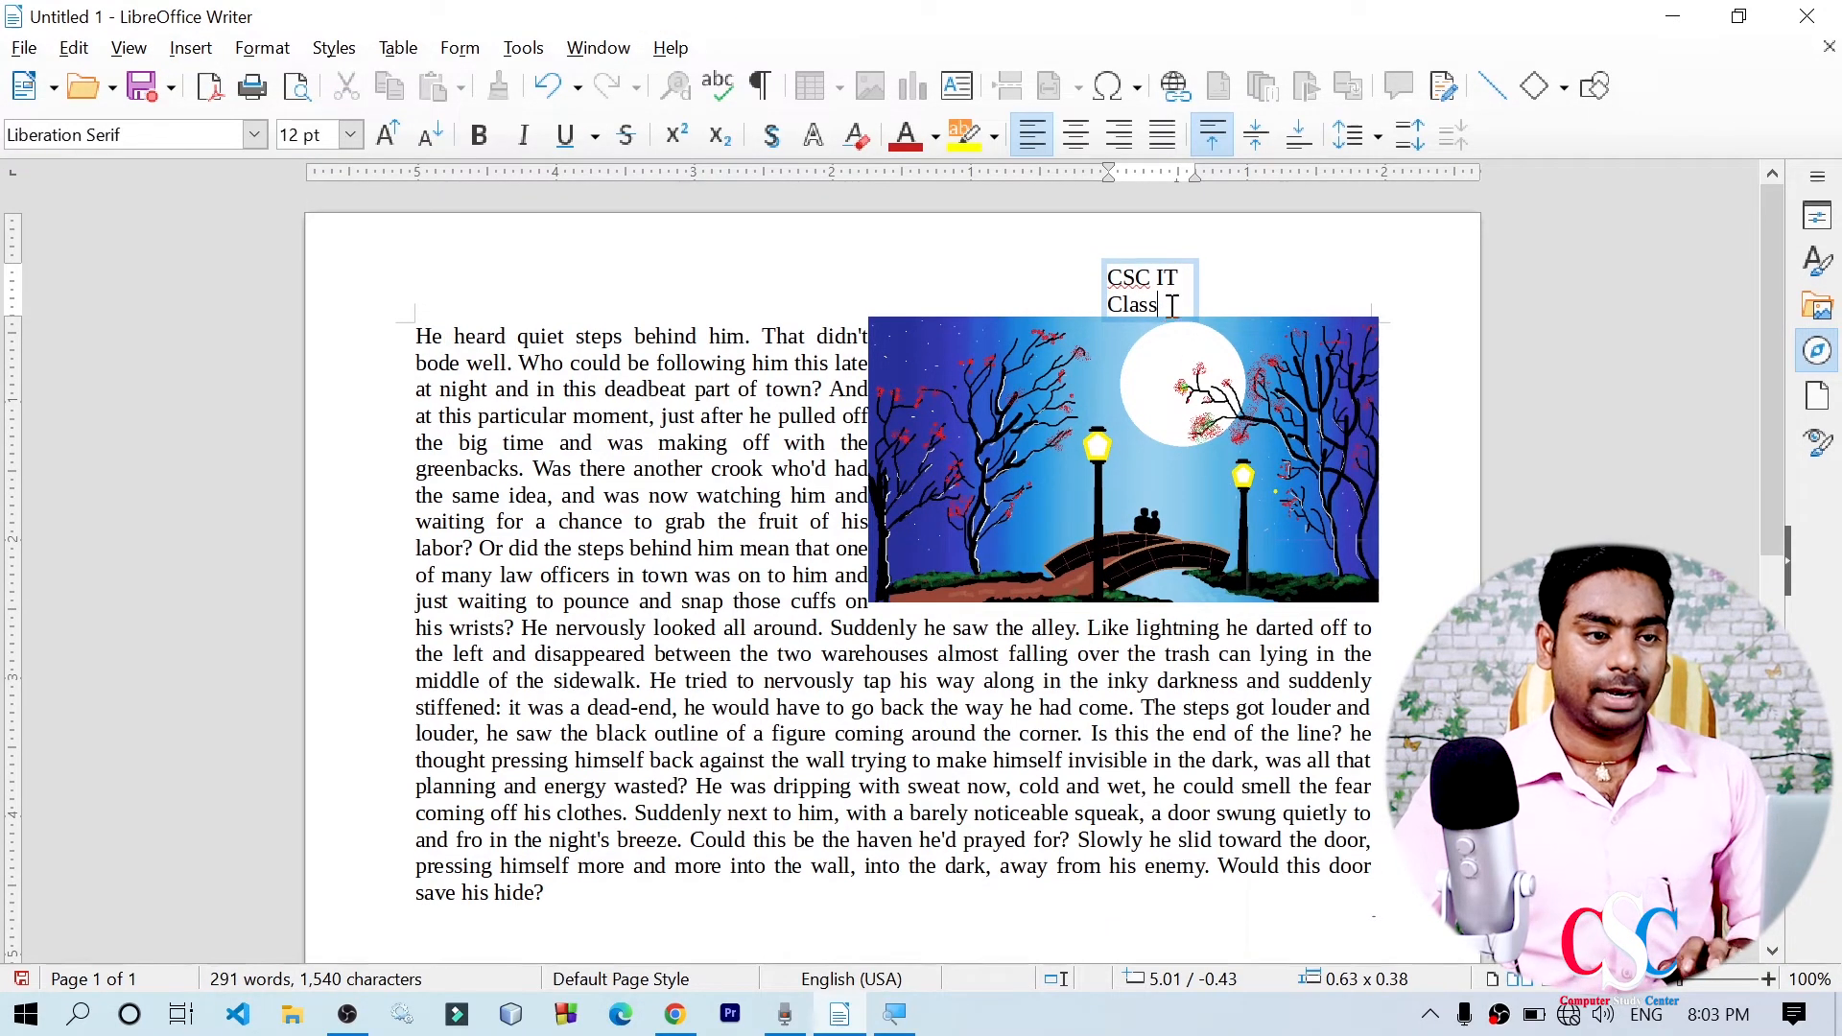
{"action": "left_click_drag", "start_coordinate": [1171, 306], "coordinate": [1119, 266]}
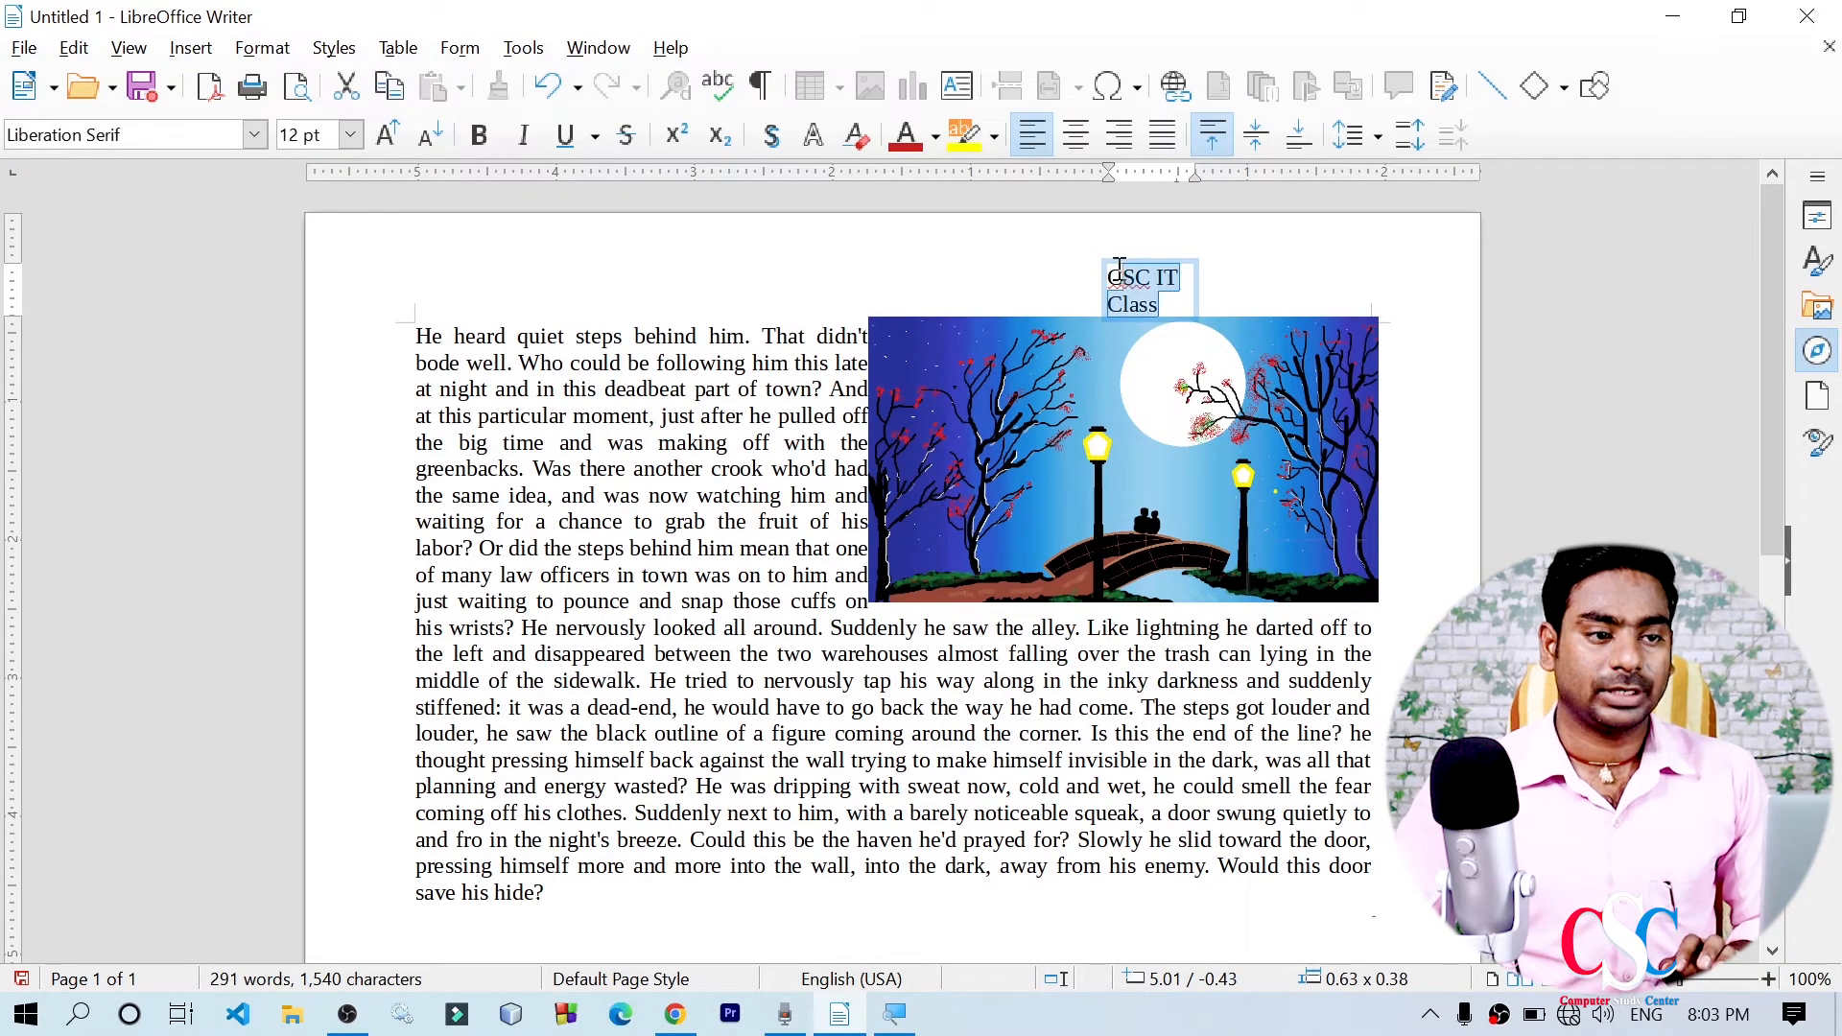
{"action": "left_click", "coordinate": [935, 137]}
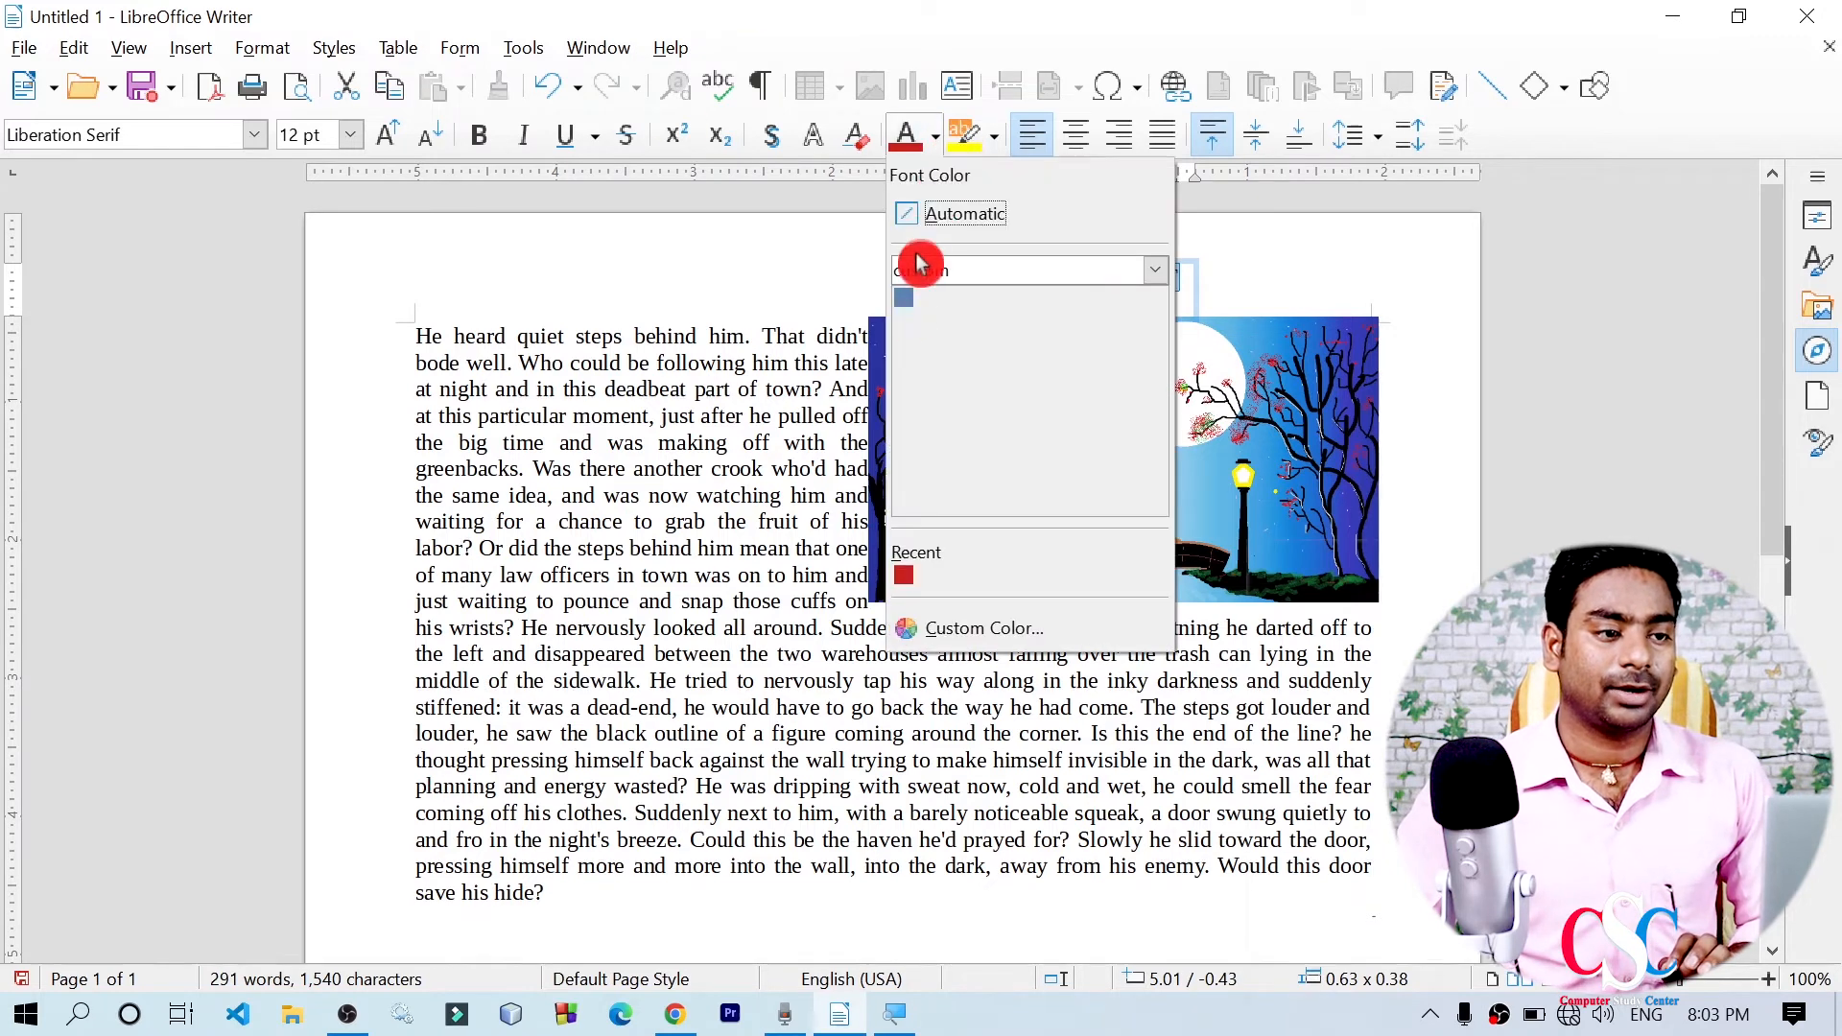
{"action": "left_click", "coordinate": [953, 631]}
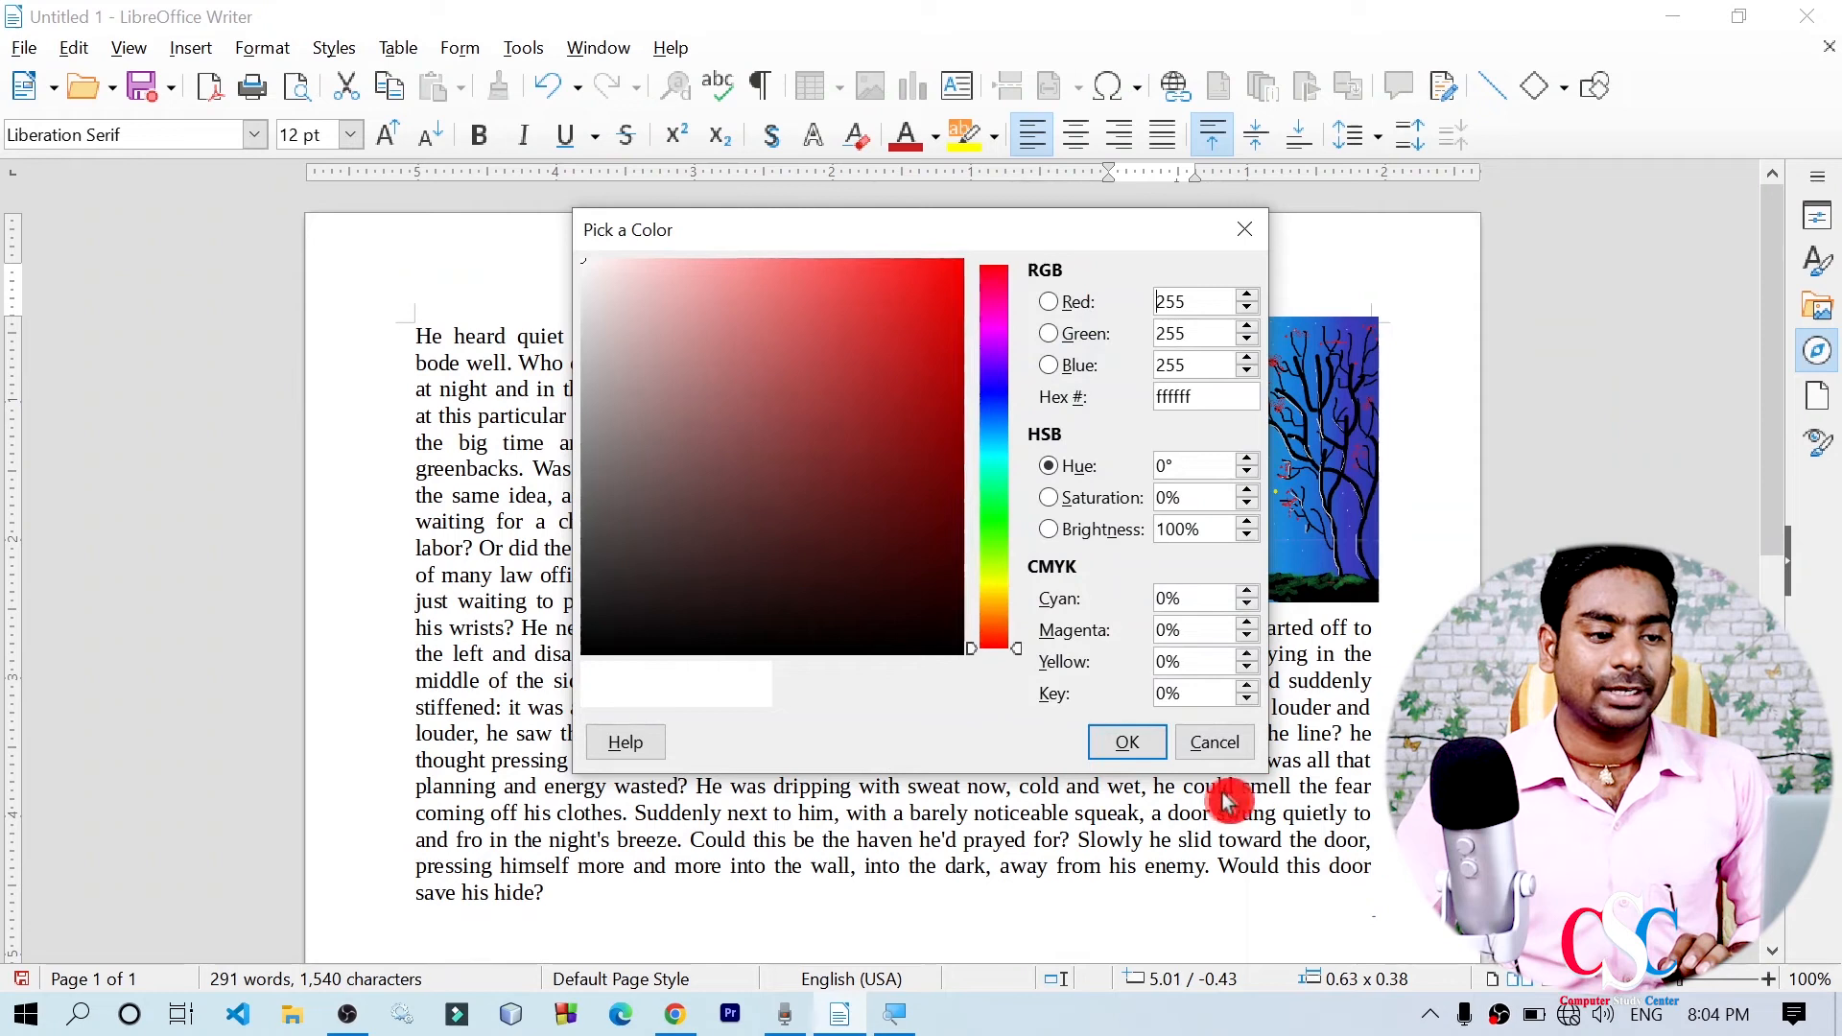
{"action": "left_click", "coordinate": [1124, 744]}
{"action": "left_click_drag", "start_coordinate": [1166, 261], "coordinate": [1005, 521]}
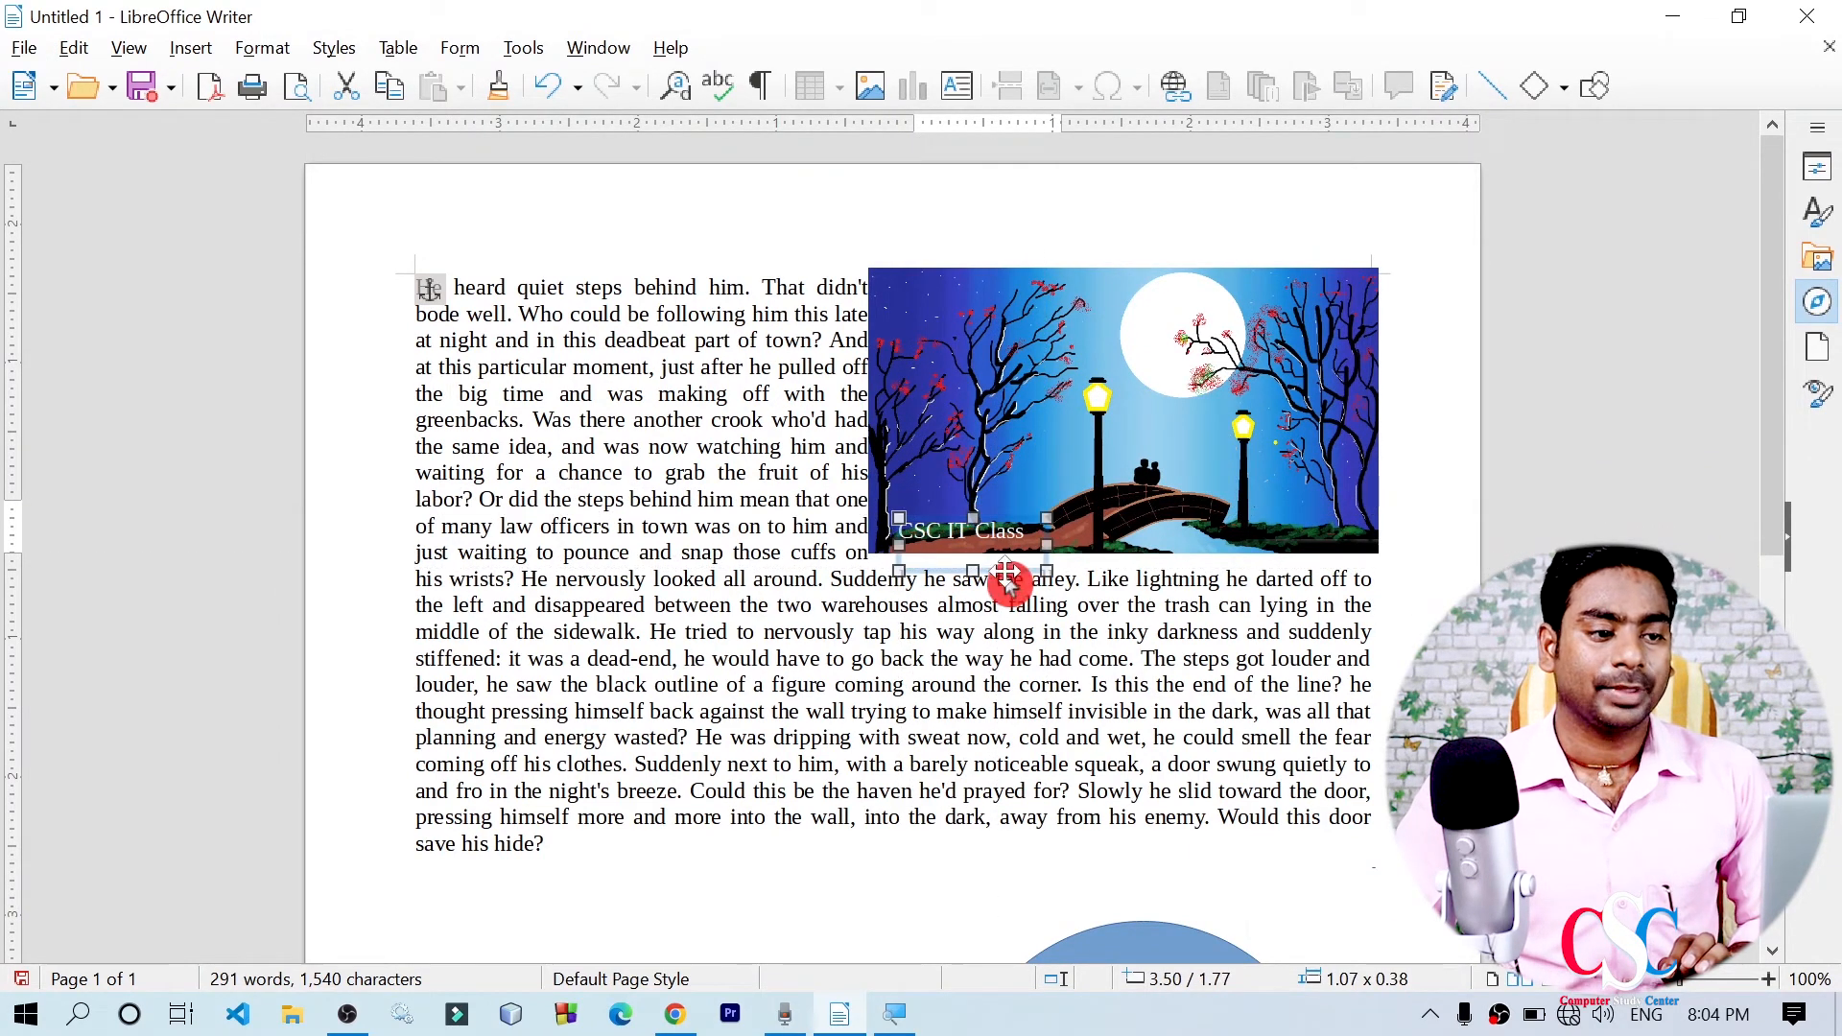
{"action": "left_click", "coordinate": [1271, 669]}
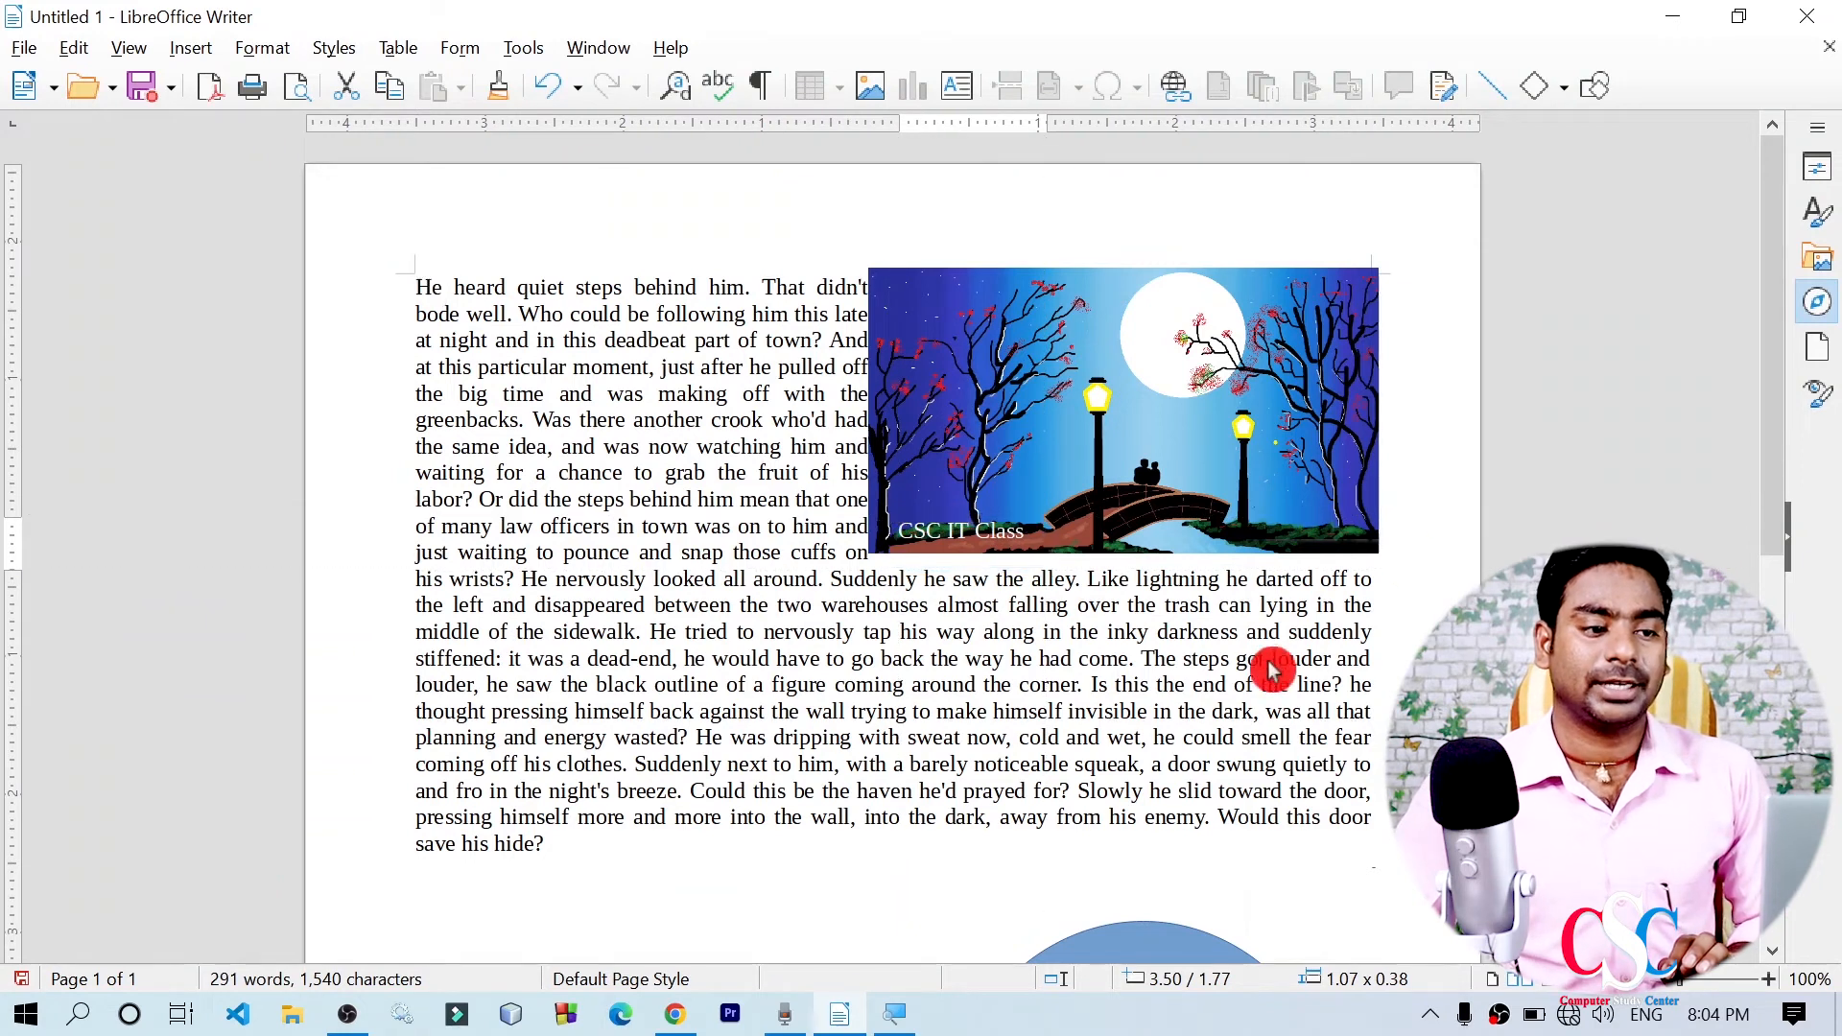